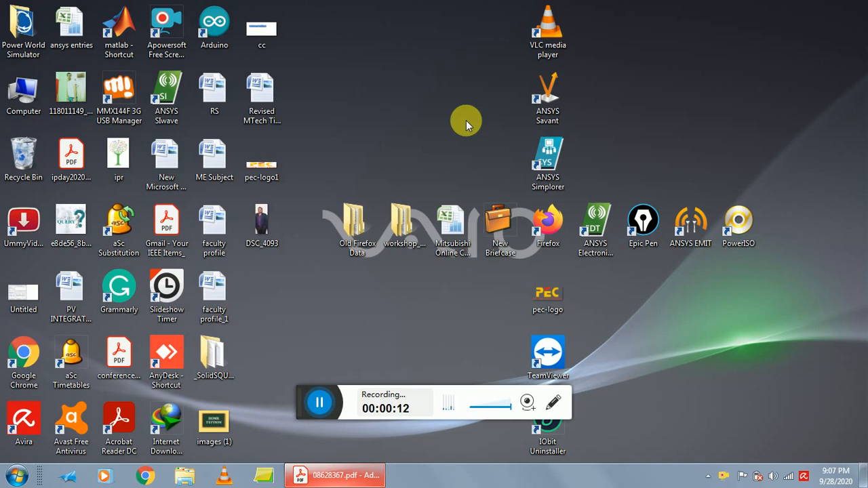
Launch ANSYS Electronics Desktop, narrow the project tree area and insert a Maxwell 2D design into the new project.
{"action": "double_click", "coordinate": [599, 226]}
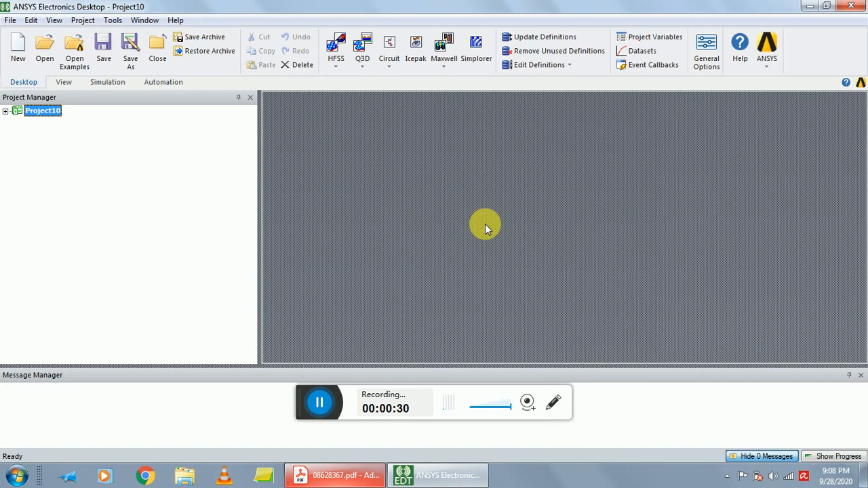
{"action": "left_click_drag", "start_coordinate": [269, 202], "coordinate": [168, 189]}
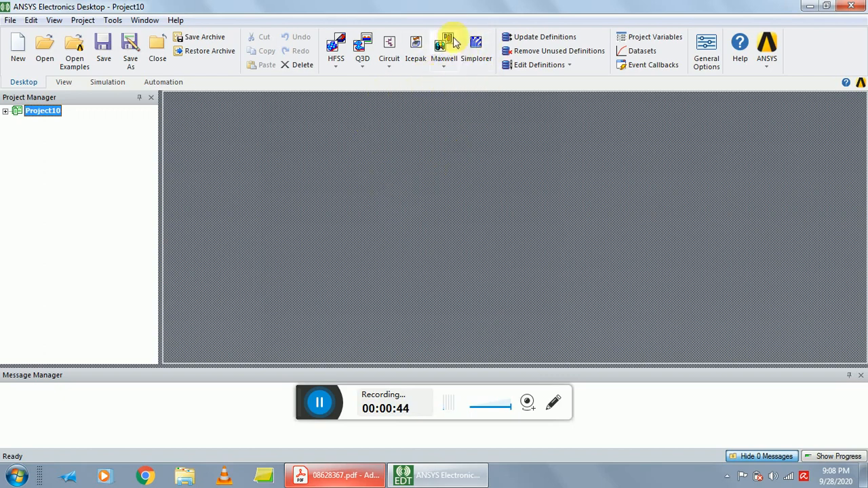
{"action": "left_click", "coordinate": [446, 72]}
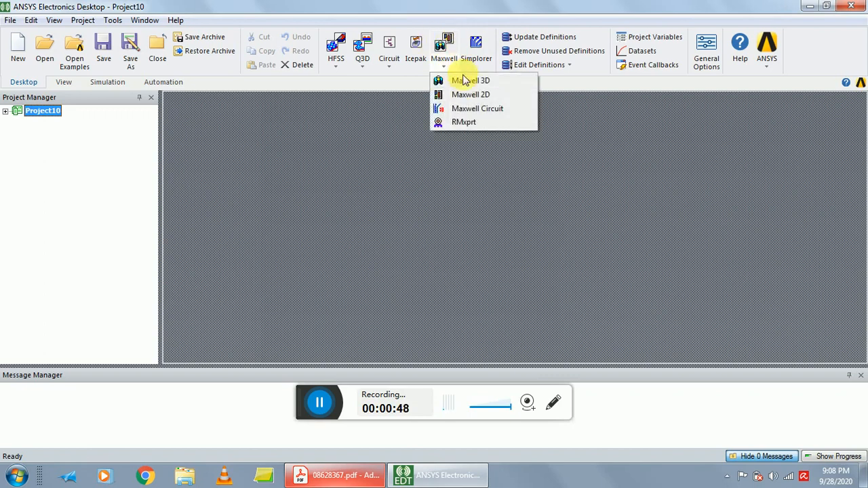
{"action": "left_click", "coordinate": [465, 97]}
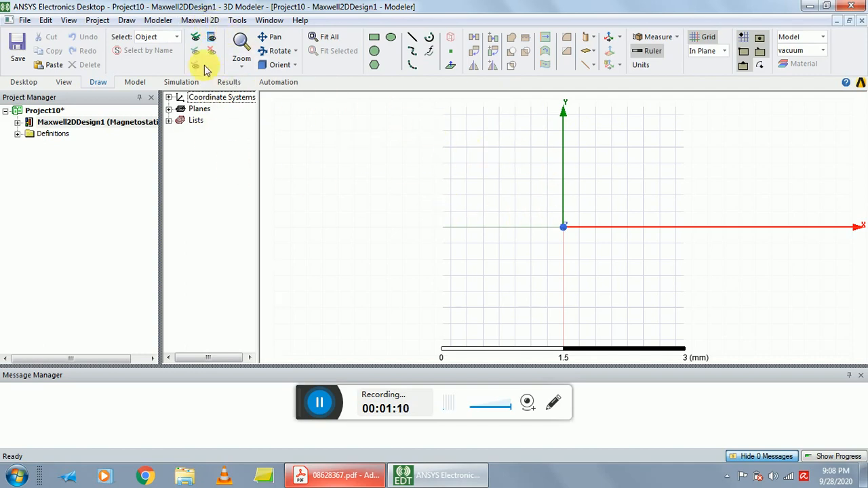
Set the design's solution type to magnetic Transient with Cartesian XY geometry.
{"action": "left_click", "coordinate": [200, 22]}
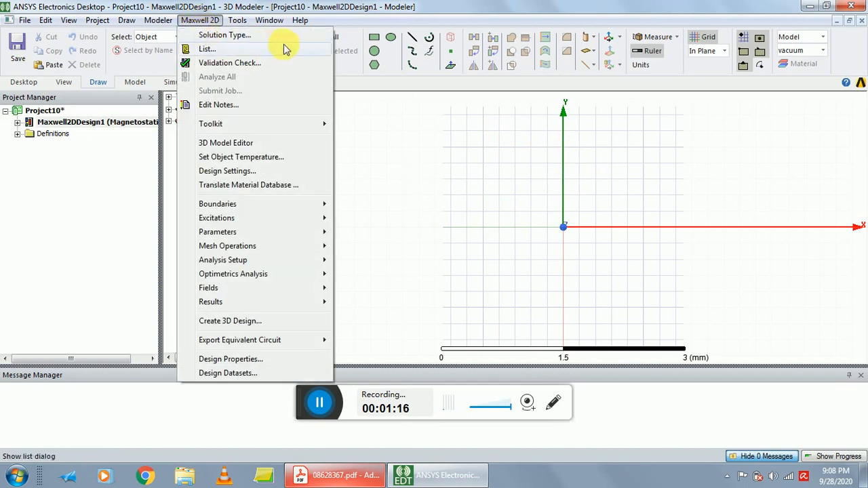
{"action": "left_click", "coordinate": [234, 36]}
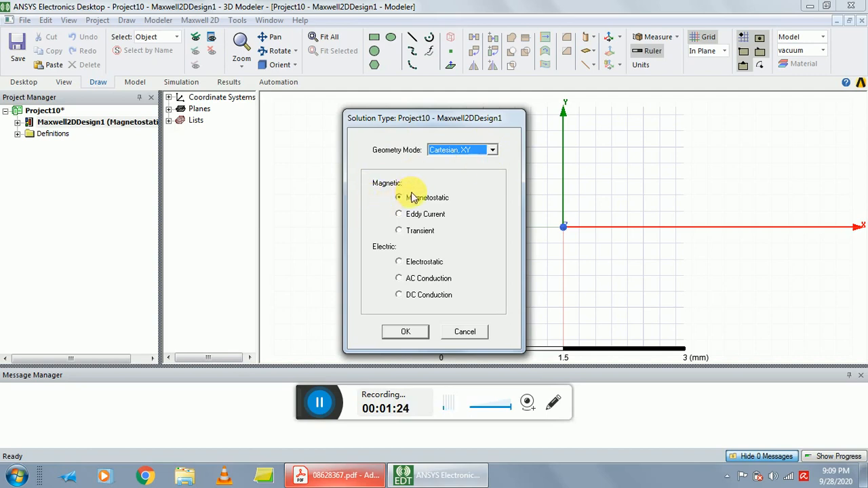
{"action": "left_click", "coordinate": [399, 231]}
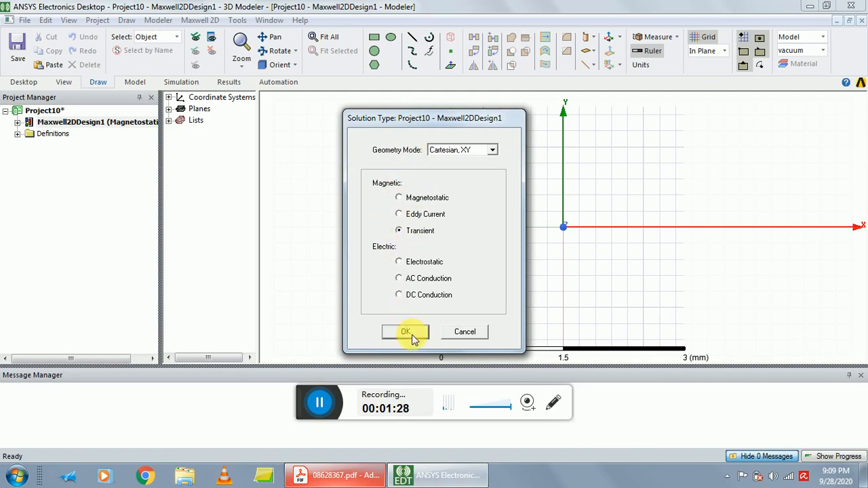
{"action": "left_click", "coordinate": [411, 335]}
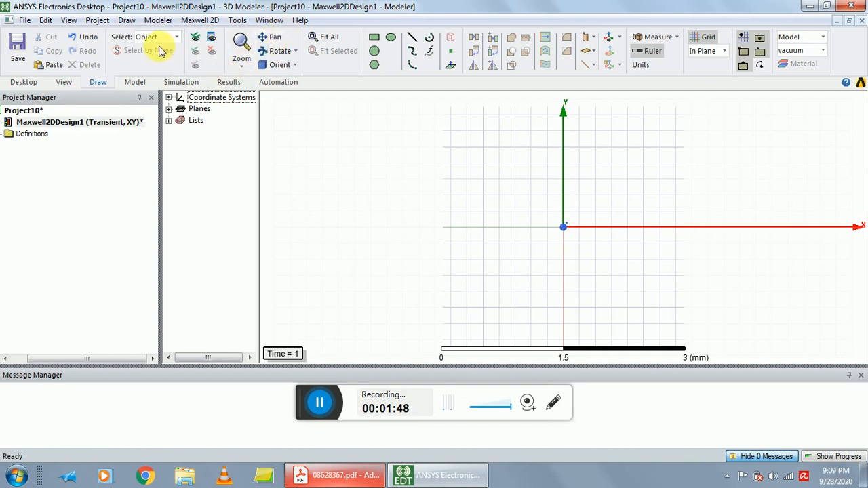
Keep the model units at mm without rescaling.
{"action": "left_click", "coordinate": [156, 21]}
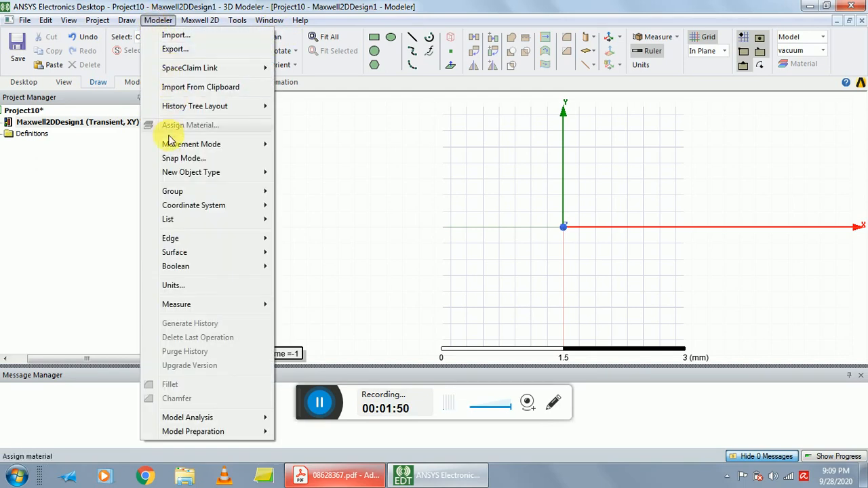
{"action": "left_click", "coordinate": [172, 284]}
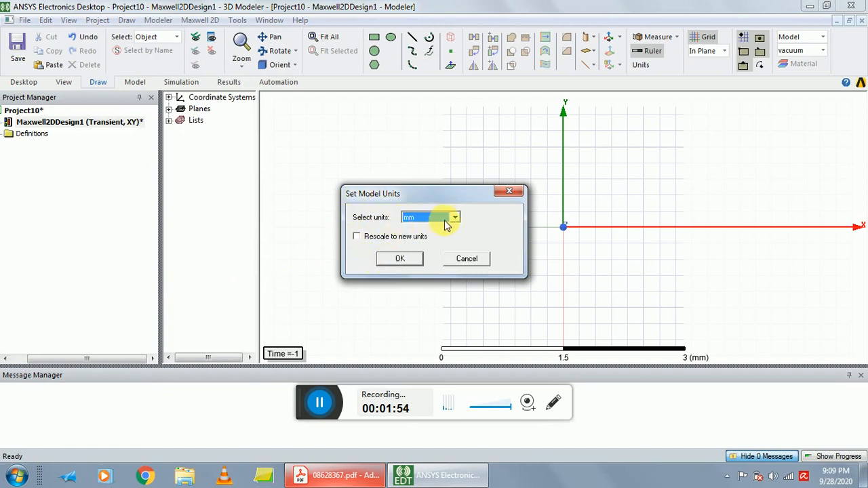
{"action": "left_click", "coordinate": [399, 258]}
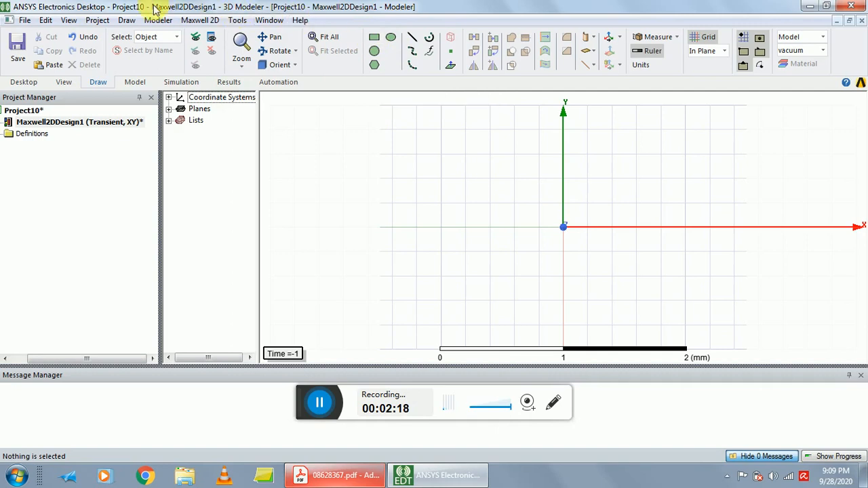
Draw a rectangle from the origin (0, 0, 0) with its opposite corner offset by 200 mm in X and 40 mm in Y.
{"action": "left_click", "coordinate": [127, 20]}
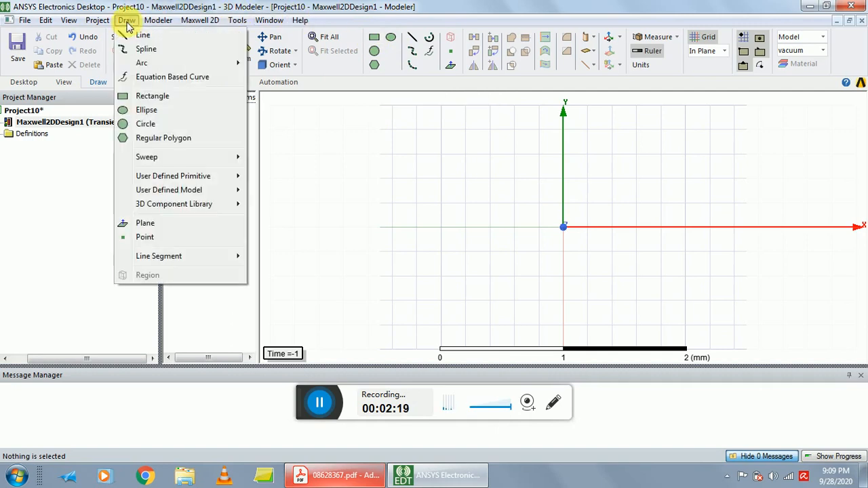
{"action": "left_click", "coordinate": [152, 99]}
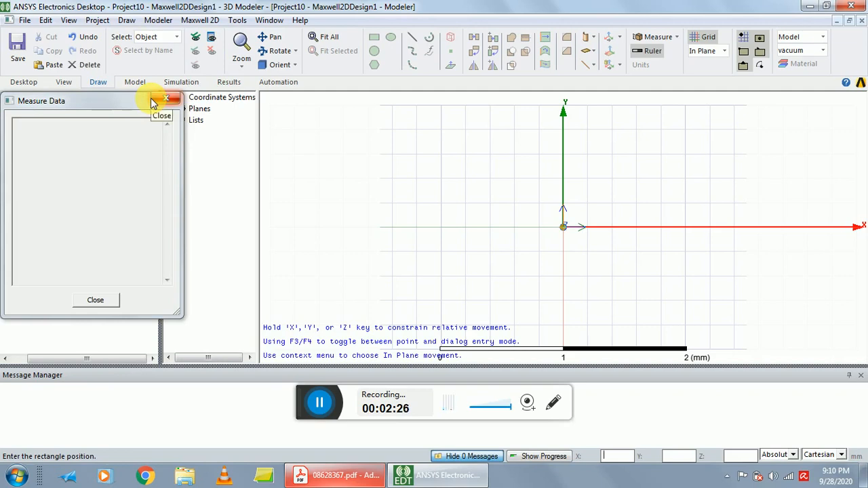
{"action": "type", "text": "0"}
{"action": "key", "text": "Tab"}
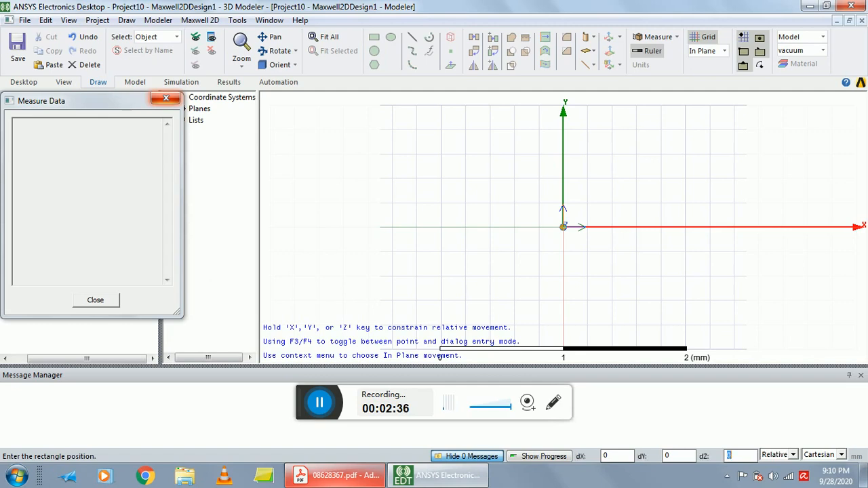
{"action": "key", "text": "Return"}
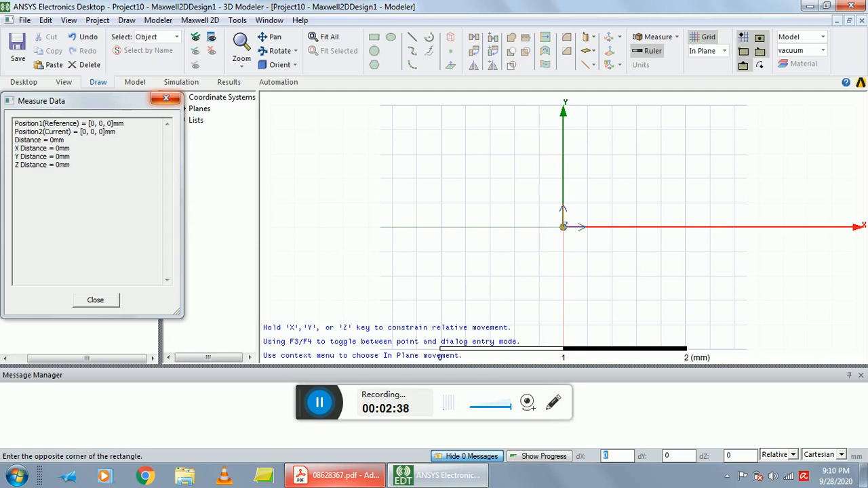
{"action": "type", "text": "200"}
{"action": "key", "text": "Tab"}
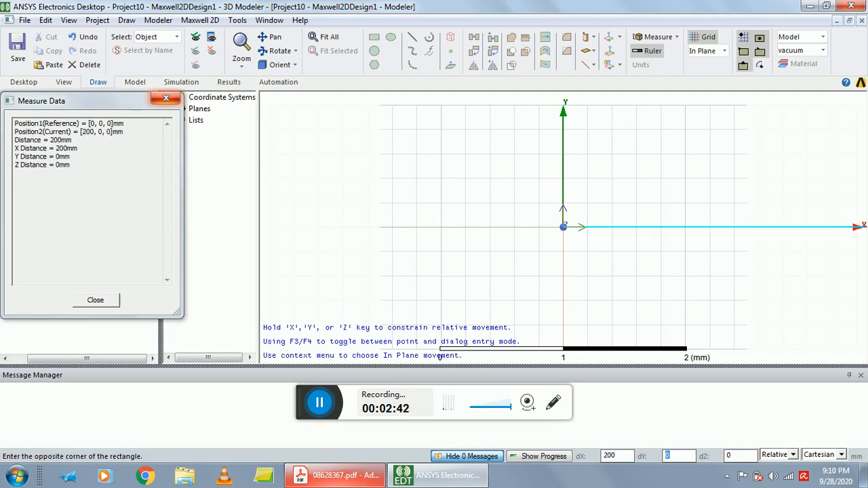
{"action": "type", "text": "40"}
{"action": "key", "text": "Tab"}
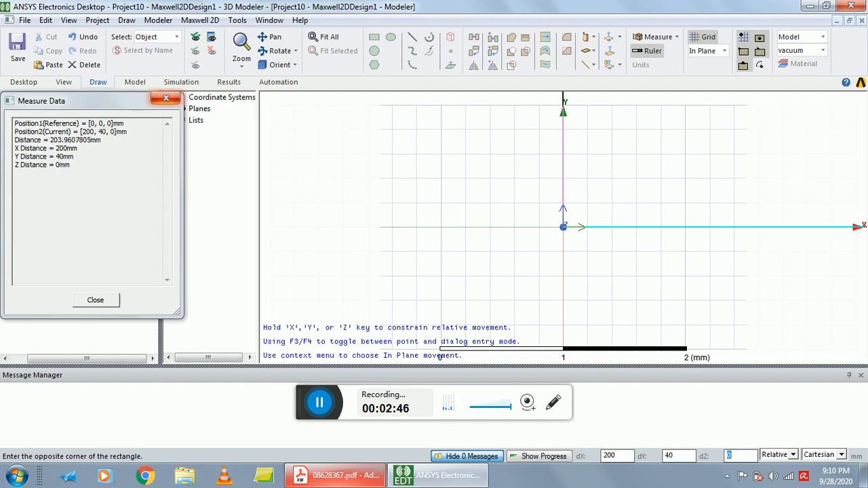
{"action": "key", "text": "Return"}
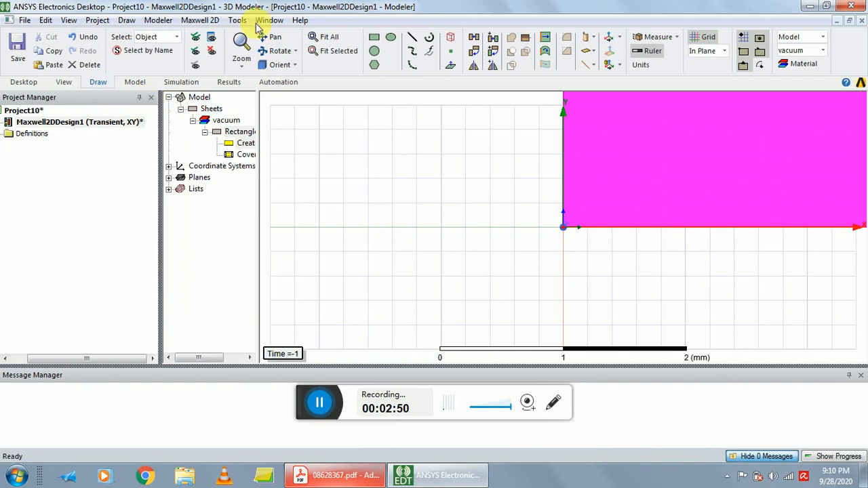
{"action": "left_click", "coordinate": [455, 153]}
Draw a rectangle from (160, 0, 0) mm with its opposite corner offset by 40 mm in X and -160 mm in Y.
{"action": "scroll", "coordinate": [455, 154], "scroll_direction": "down", "scroll_amount": 1}
{"action": "scroll", "coordinate": [457, 154], "scroll_direction": "down", "scroll_amount": 5}
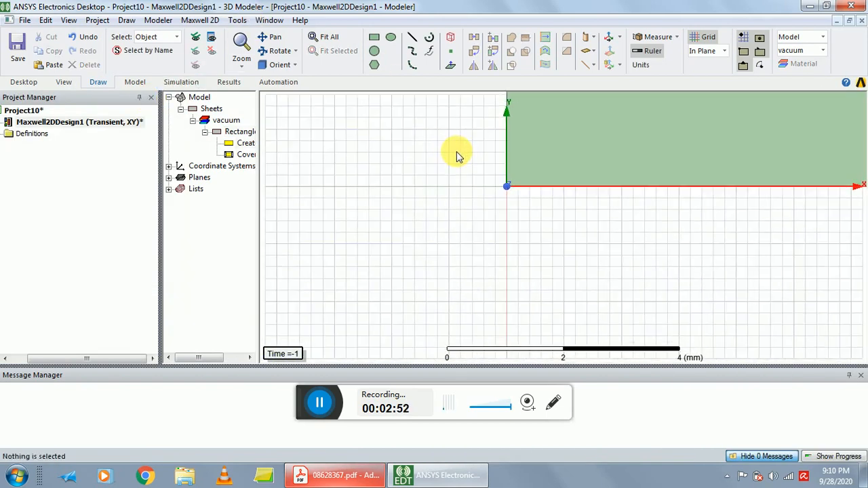
{"action": "scroll", "coordinate": [438, 195], "scroll_direction": "down", "scroll_amount": 6}
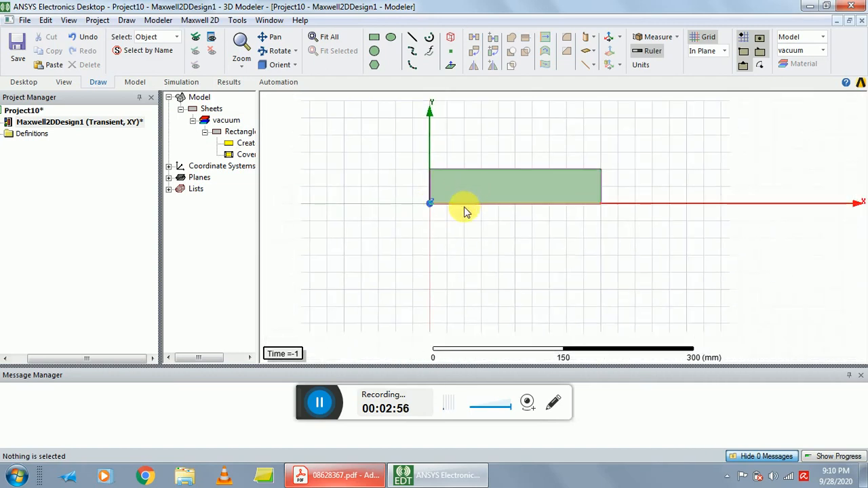
{"action": "scroll", "coordinate": [468, 200], "scroll_direction": "up", "scroll_amount": 1}
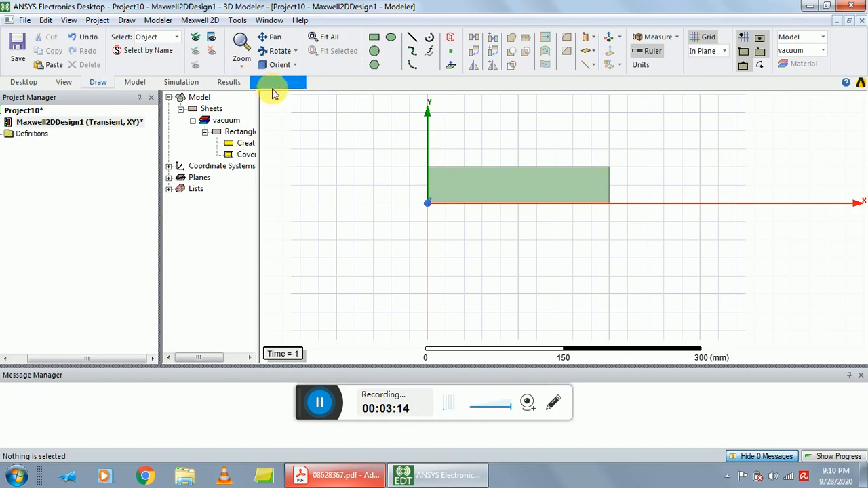
{"action": "left_click", "coordinate": [126, 20]}
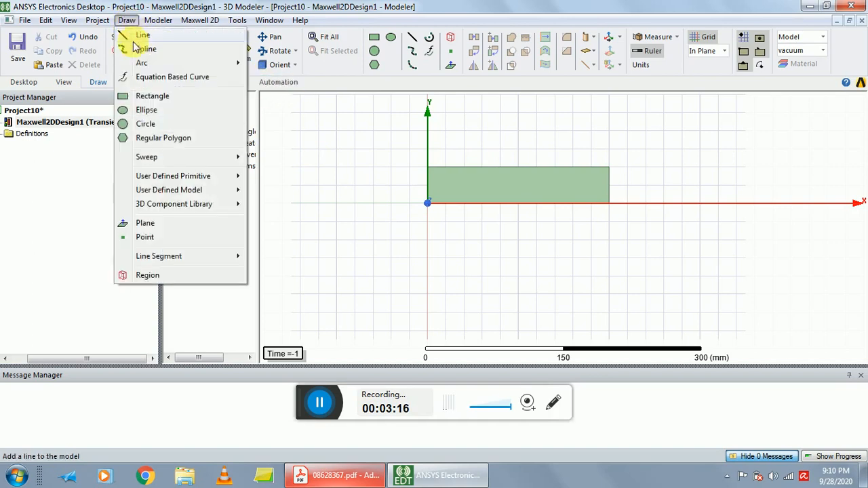
{"action": "left_click", "coordinate": [138, 96]}
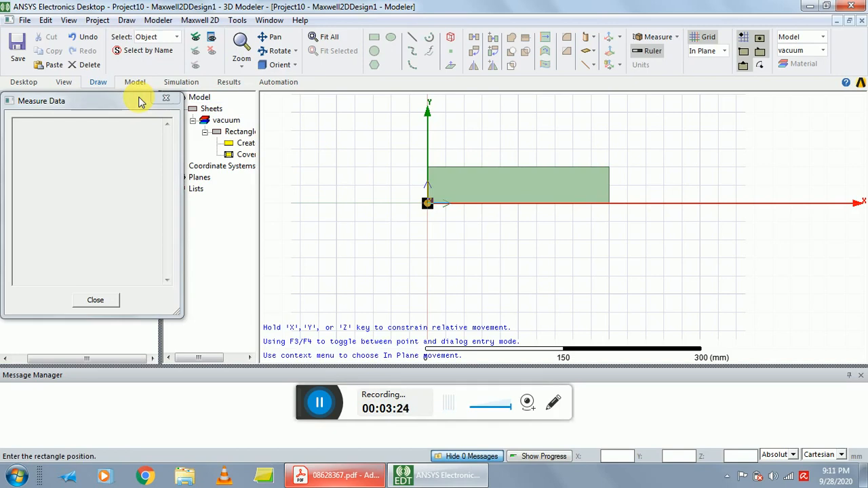
{"action": "type", "text": "160"}
{"action": "key", "text": "Tab"}
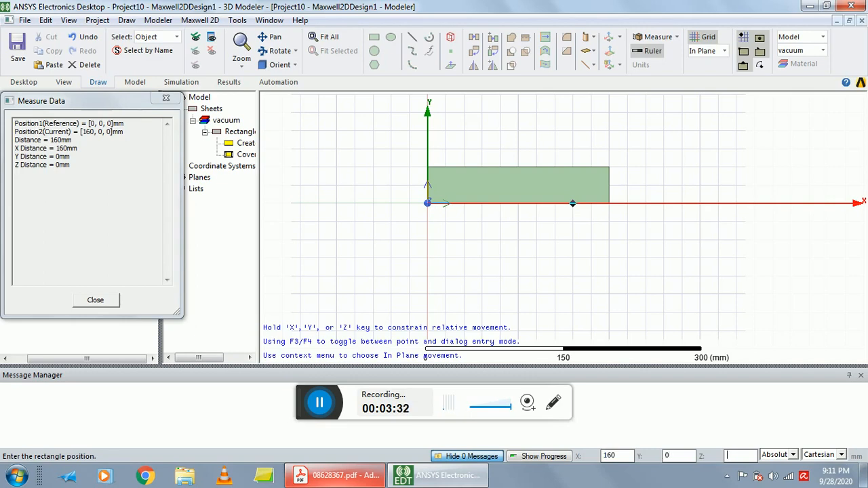
{"action": "key", "text": "Return"}
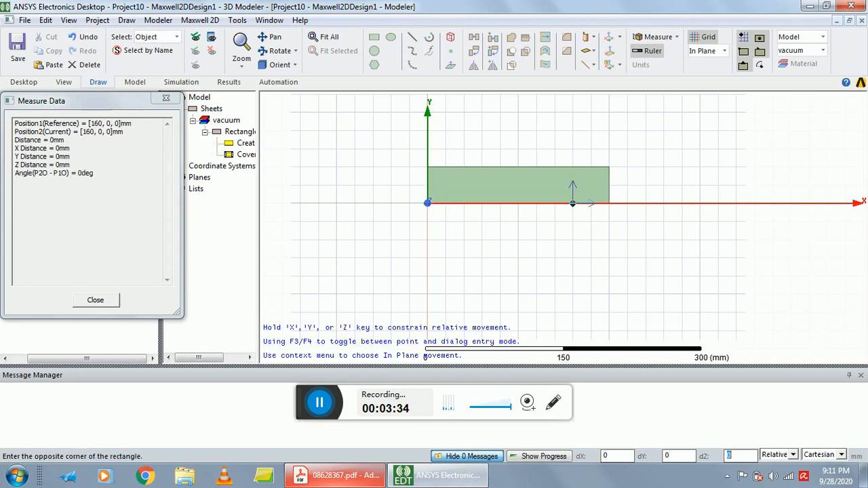
{"action": "key", "text": "Tab"}
{"action": "type", "text": "40"}
{"action": "key", "text": "Tab"}
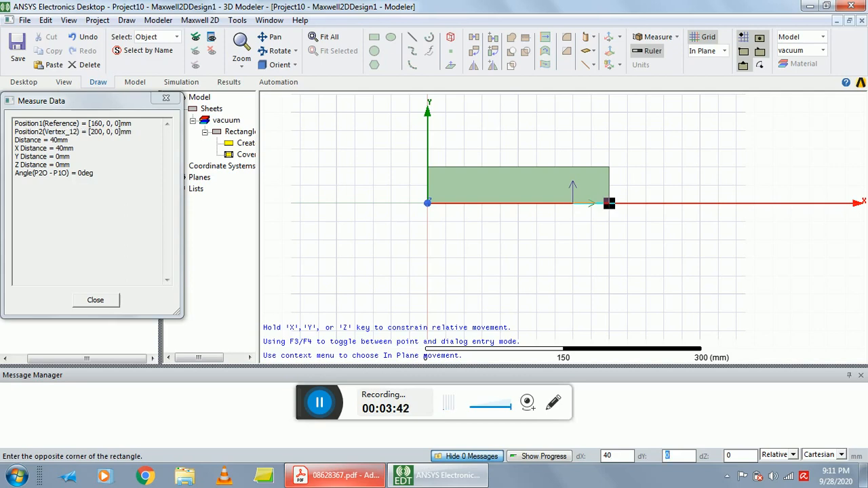
{"action": "type", "text": "-160"}
{"action": "key", "text": "Tab"}
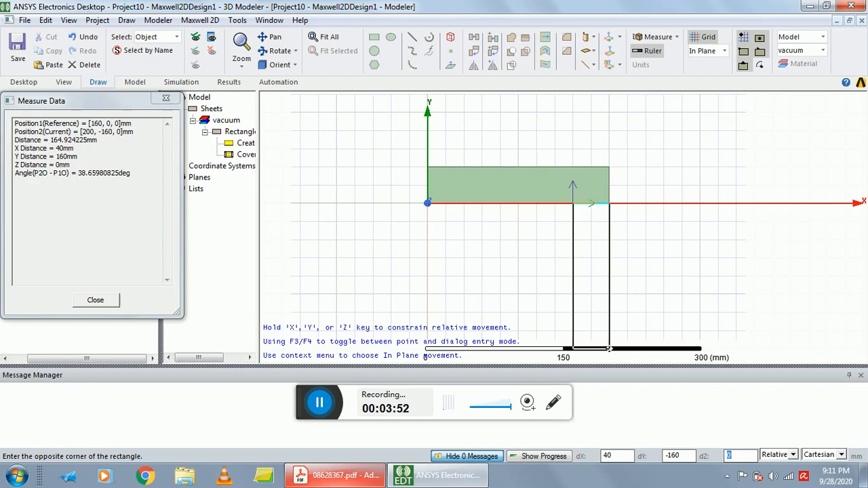
{"action": "left_click", "coordinate": [609, 348]}
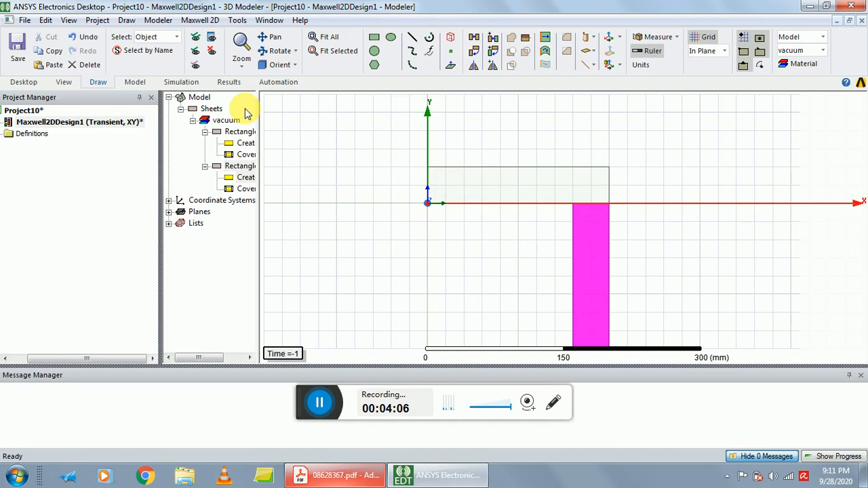
Draw a rectangle from (160, -160, 0) mm with its opposite corner offset by -160 mm in X and 40 mm in Y.
{"action": "left_click", "coordinate": [126, 20]}
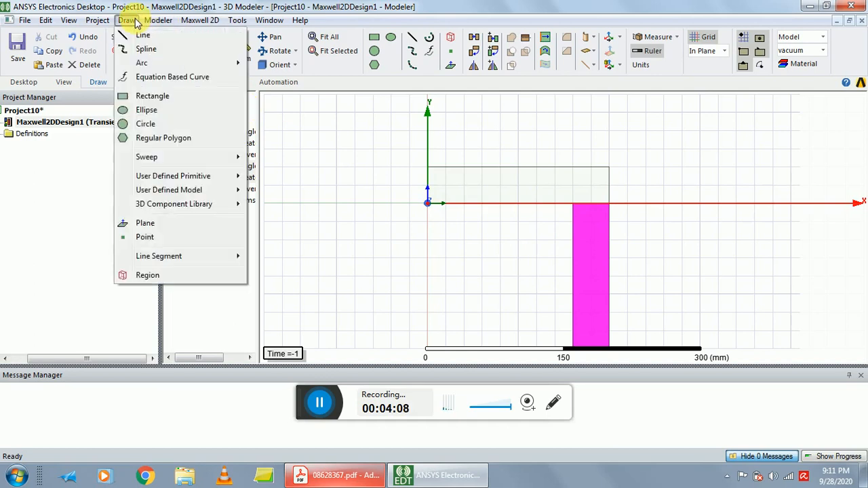
{"action": "mouse_move", "coordinate": [158, 20]}
{"action": "mouse_move", "coordinate": [126, 19]}
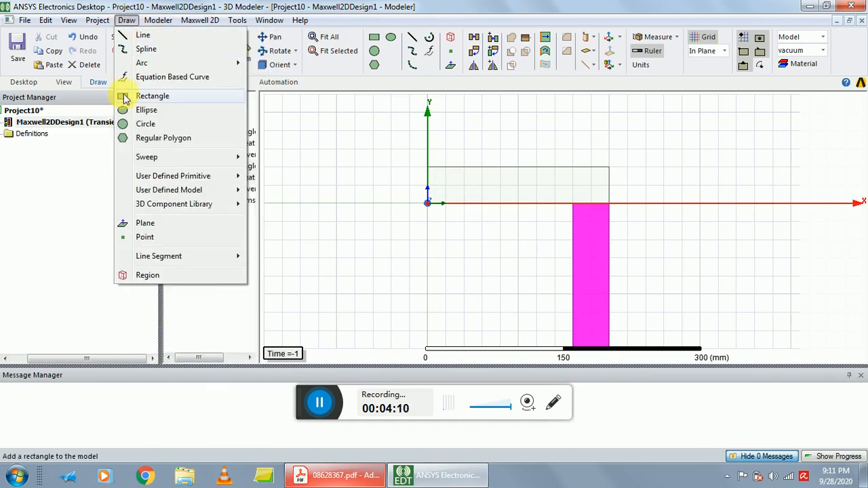
{"action": "left_click", "coordinate": [120, 91]}
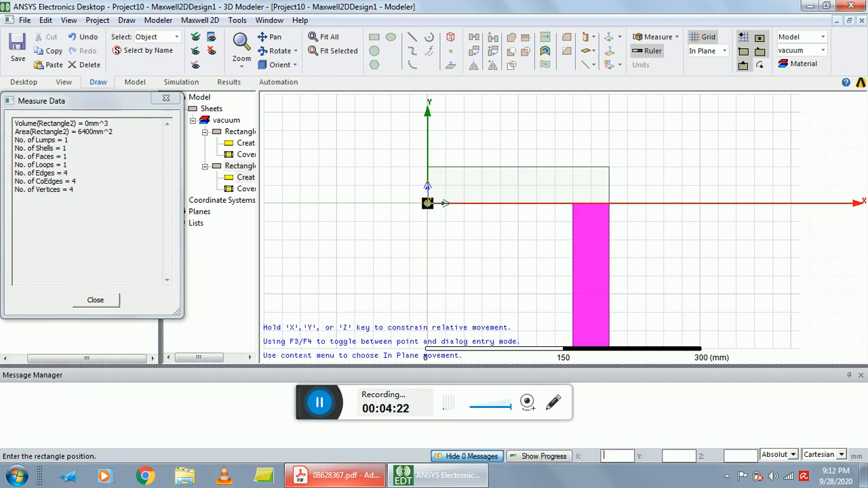
{"action": "type", "text": "160"}
{"action": "key", "text": "Tab"}
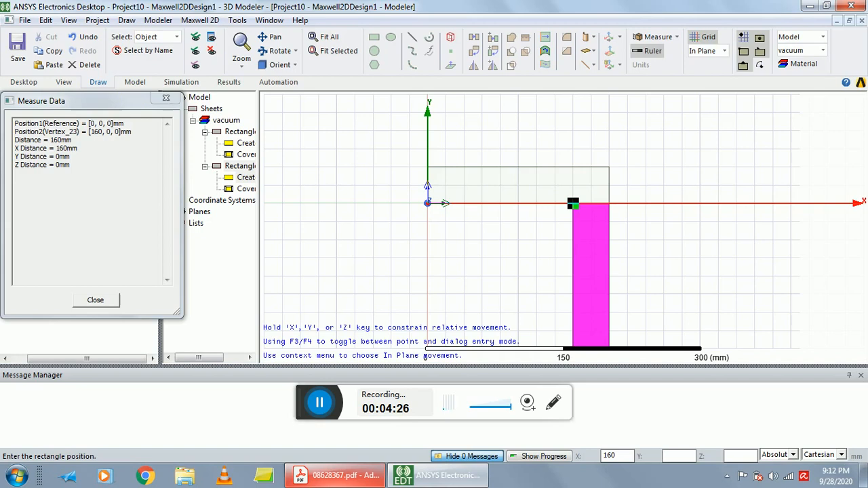
{"action": "type", "text": "-160"}
{"action": "key", "text": "Tab"}
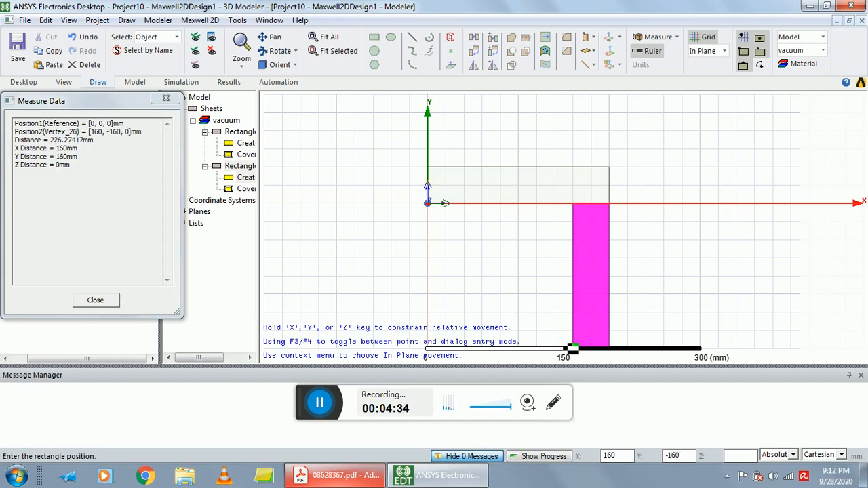
{"action": "type", "text": "0"}
{"action": "key", "text": "Return"}
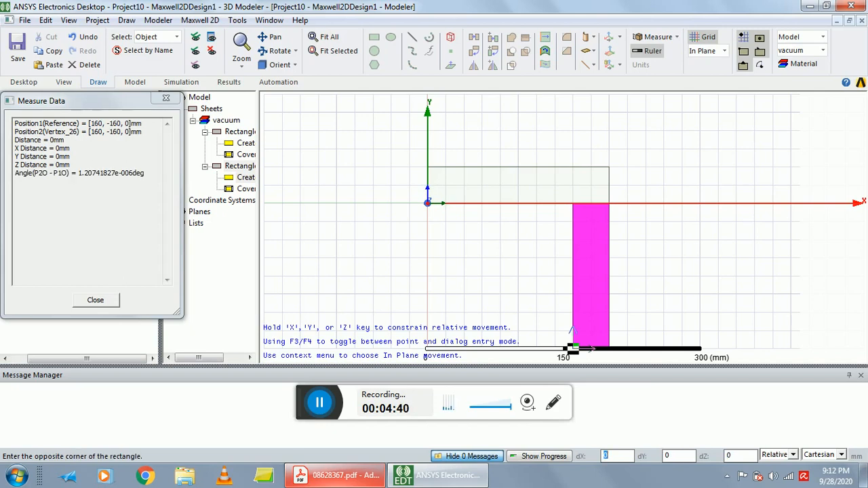
{"action": "type", "text": "-16"}
{"action": "key", "text": "Tab"}
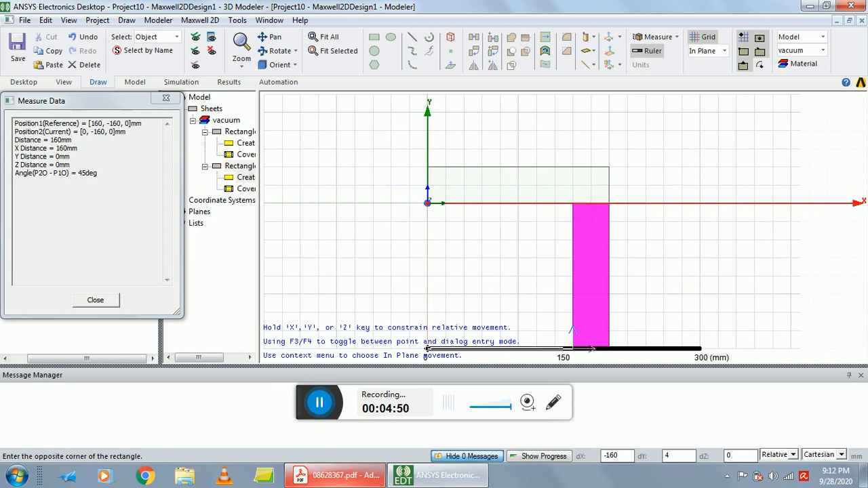
{"action": "type", "text": "0"}
{"action": "key", "text": "Tab"}
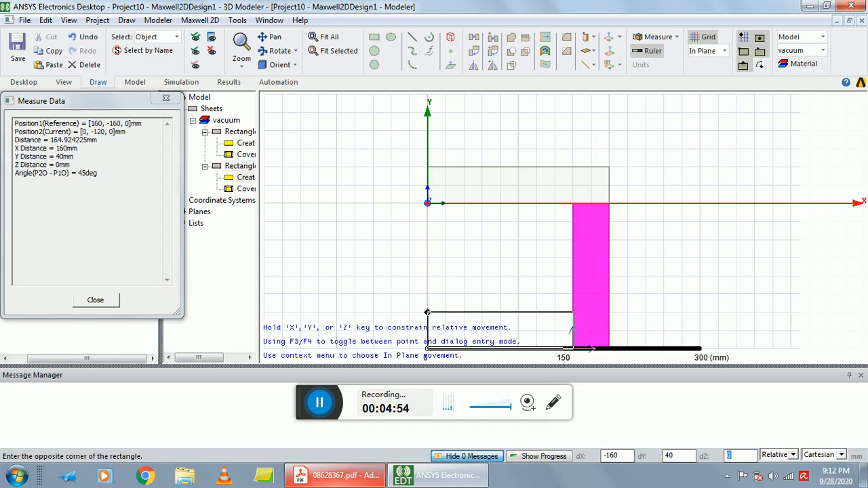
{"action": "key", "text": "Return"}
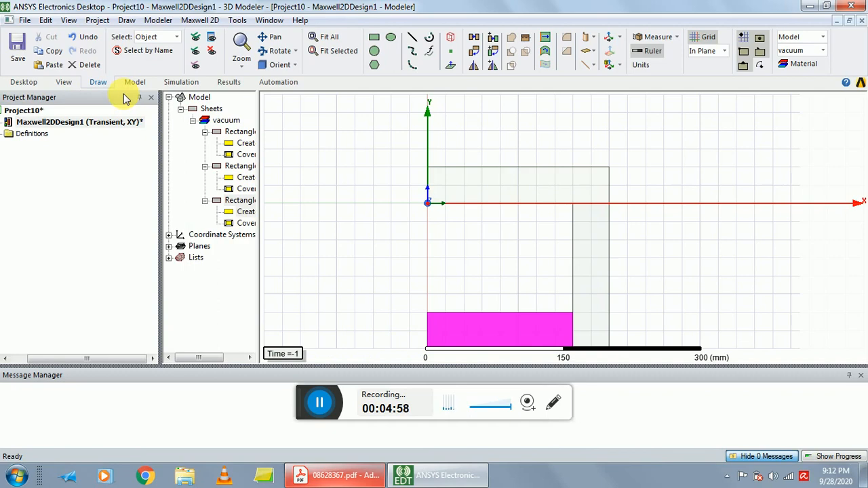
Draw a rectangle from the origin (0, 0, 0) with its opposite corner offset by 40 mm in X and -120 mm in Y.
{"action": "left_click", "coordinate": [125, 22]}
{"action": "left_click", "coordinate": [142, 96]}
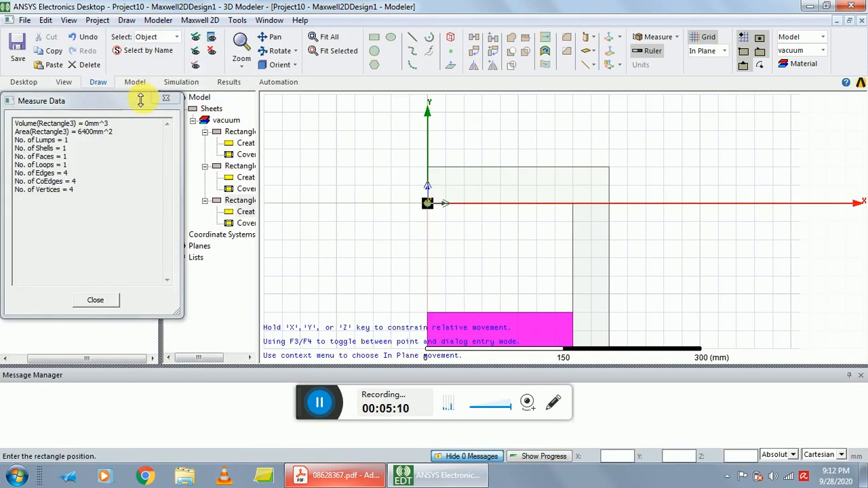
{"action": "type", "text": "0"}
{"action": "key", "text": "Tab"}
{"action": "type", "text": "0"}
{"action": "key", "text": "Tab"}
{"action": "type", "text": "0"}
{"action": "key", "text": "Return"}
{"action": "key", "text": "Tab"}
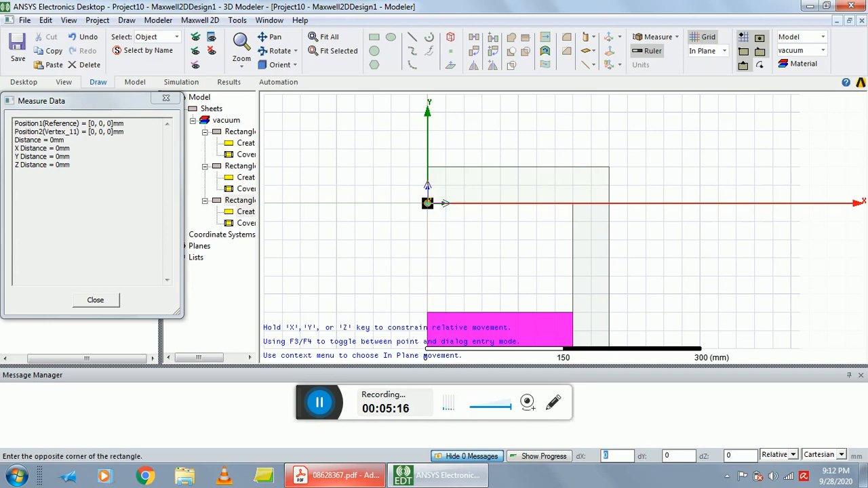
{"action": "type", "text": "40"}
{"action": "key", "text": "Tab"}
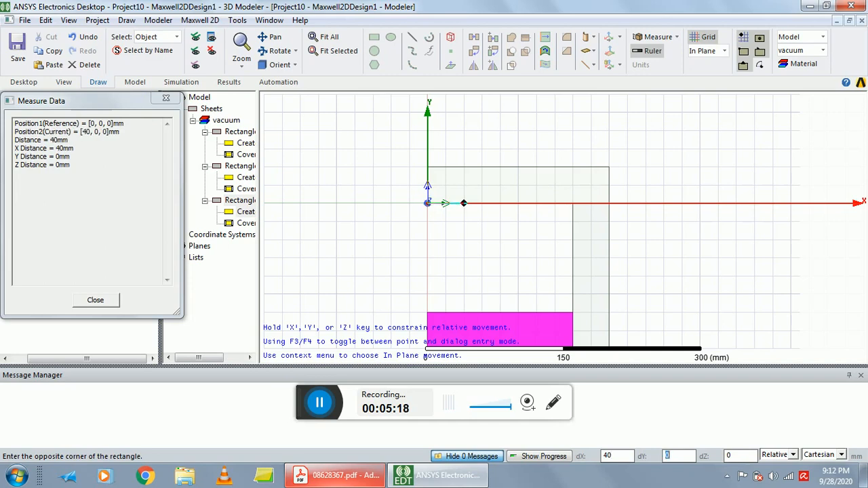
{"action": "type", "text": "-120"}
{"action": "key", "text": "Return"}
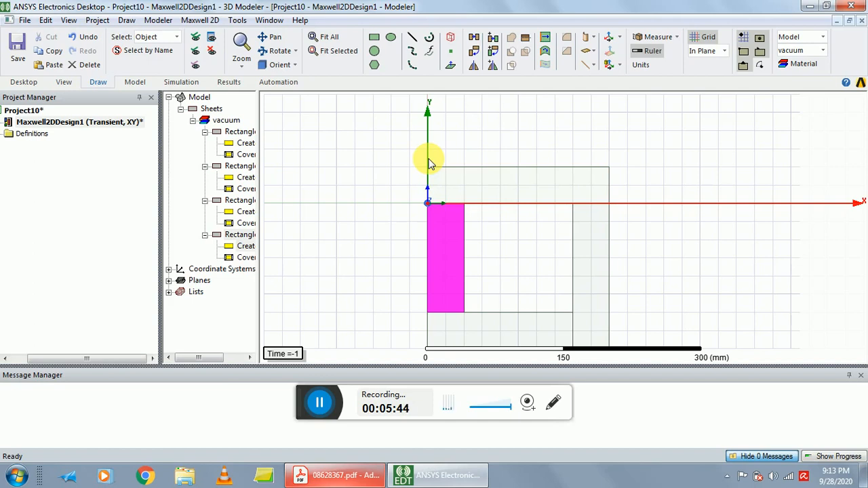
Unite Rectangle1, Rectangle2, Rectangle3 and Rectangle4 into a single sheet.
{"action": "left_click", "coordinate": [239, 132]}
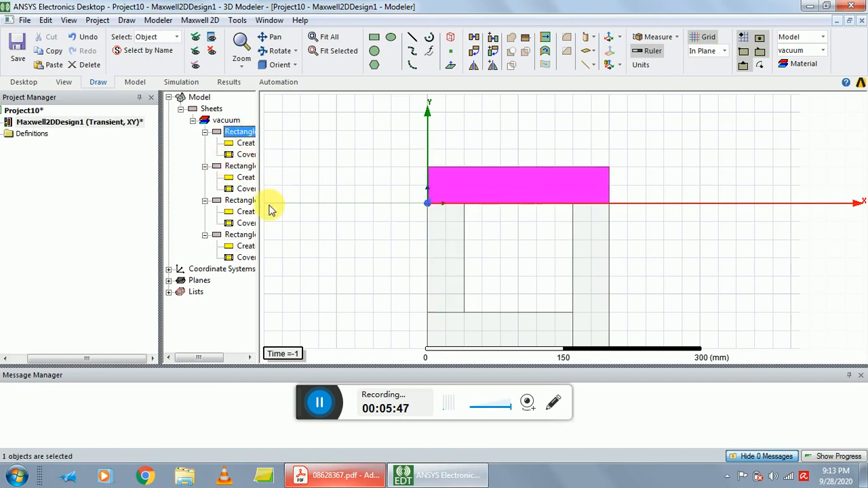
{"action": "left_click", "coordinate": [240, 166], "text": "ctrl"}
{"action": "left_click", "coordinate": [241, 201], "text": "ctrl"}
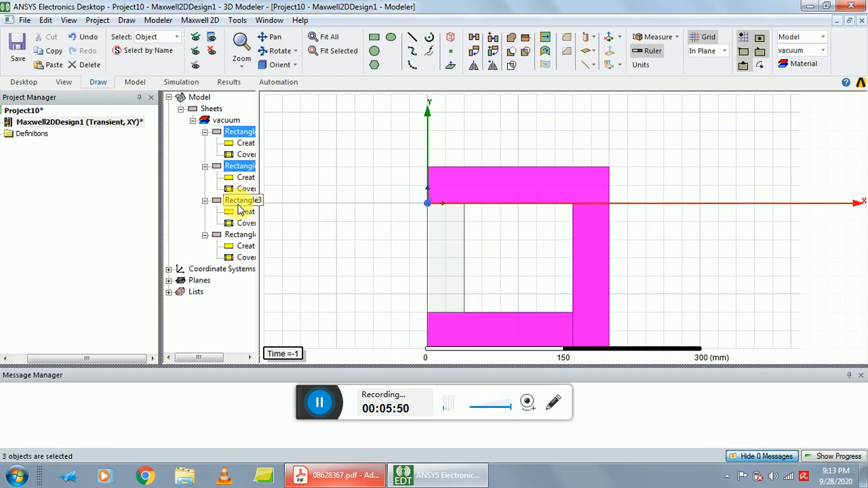
{"action": "left_click", "coordinate": [241, 234], "text": "ctrl"}
{"action": "left_click_drag", "start_coordinate": [261, 116], "coordinate": [302, 117]}
{"action": "left_click", "coordinate": [247, 133]}
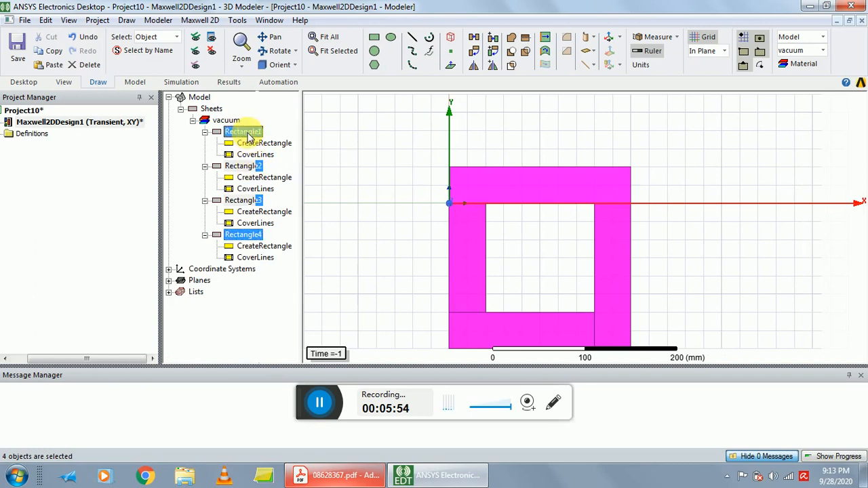
{"action": "left_click", "coordinate": [245, 167], "text": "ctrl"}
{"action": "left_click", "coordinate": [244, 202], "text": "ctrl"}
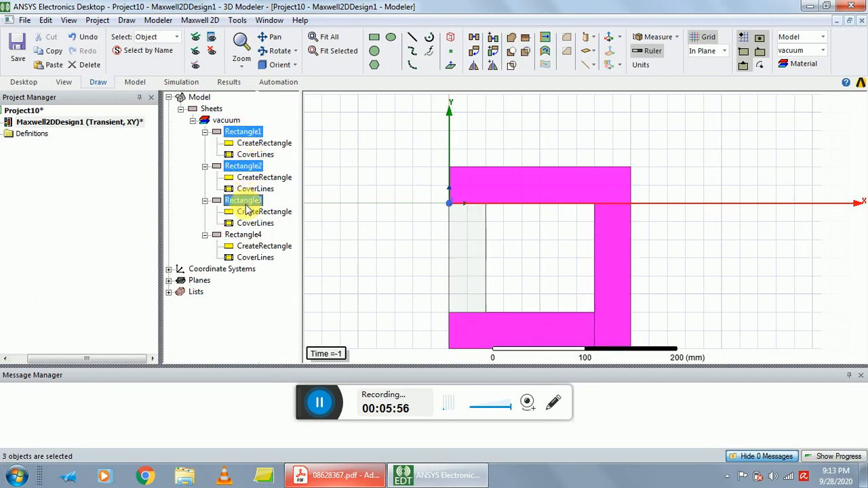
{"action": "left_click", "coordinate": [244, 235], "text": "ctrl"}
{"action": "left_click", "coordinate": [158, 20]}
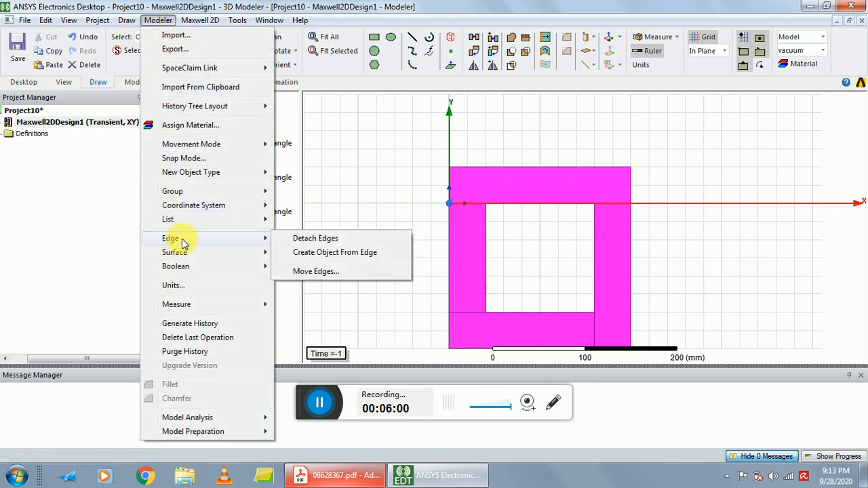
{"action": "mouse_move", "coordinate": [189, 258]}
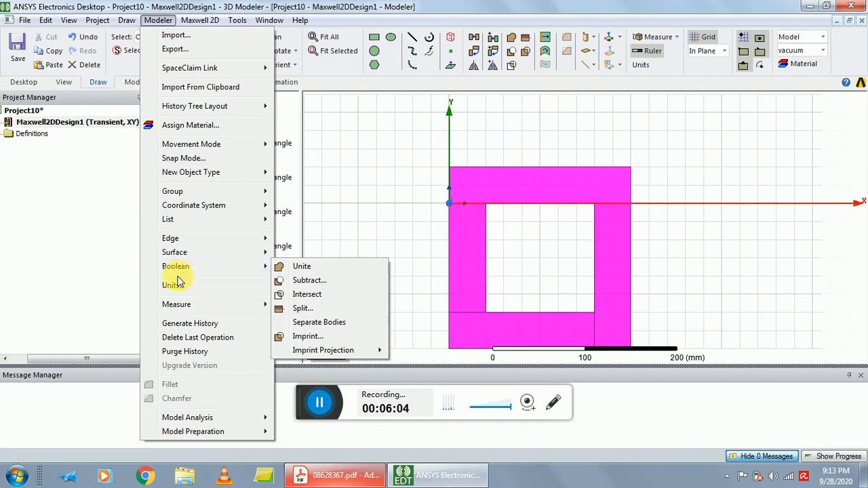
{"action": "left_click", "coordinate": [303, 267]}
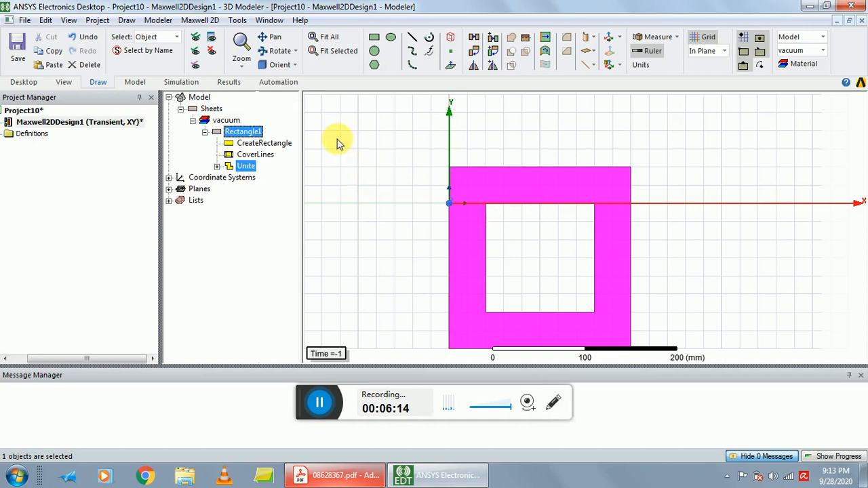
Rename the united sheet Rectangle1 as core in its properties.
{"action": "double_click", "coordinate": [247, 133]}
{"action": "left_click_drag", "start_coordinate": [301, 110], "coordinate": [446, 97]}
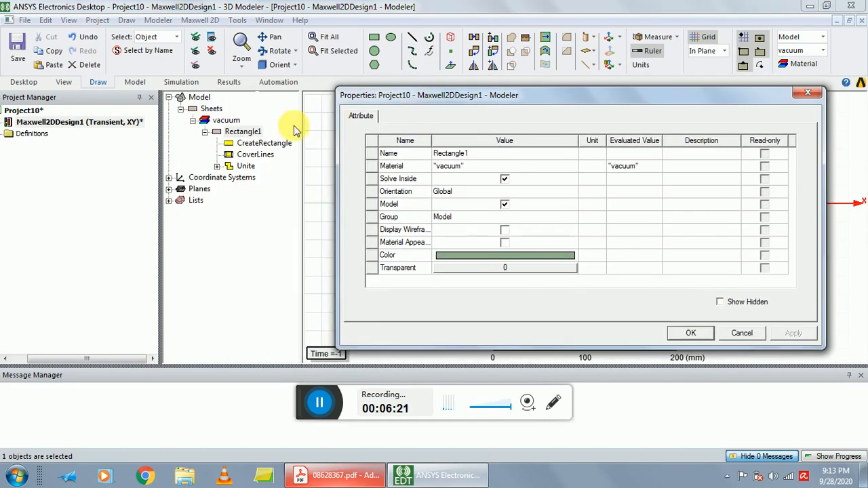
{"action": "left_click", "coordinate": [486, 154]}
{"action": "key", "text": "BackSpace"}
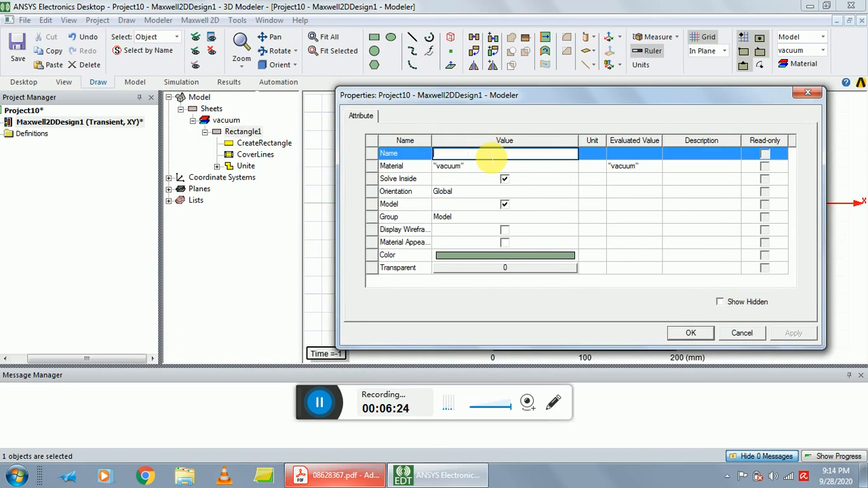
{"action": "type", "text": "core"}
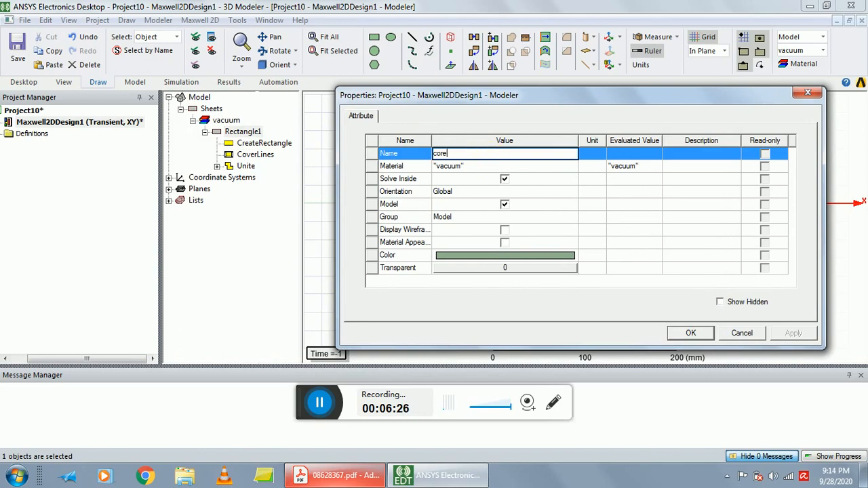
Search the material library for steel and assign steel_1008 to the core.
{"action": "left_click", "coordinate": [475, 167]}
{"action": "left_click", "coordinate": [466, 177]}
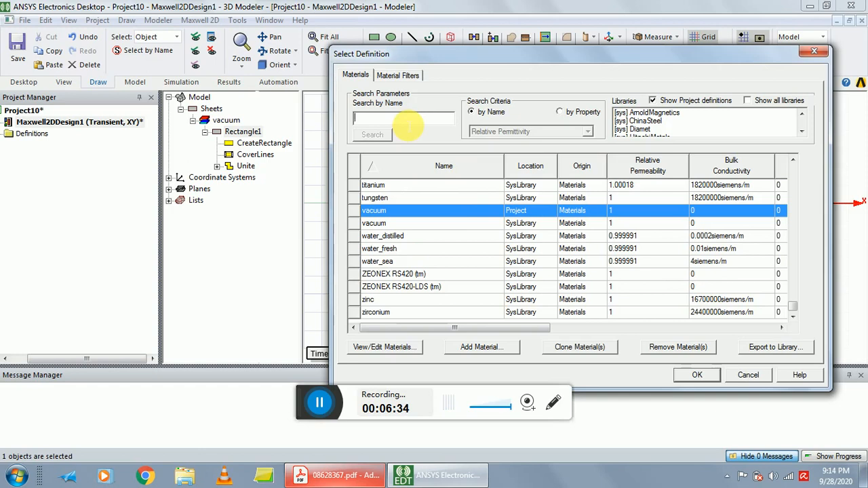
{"action": "left_click", "coordinate": [407, 125]}
{"action": "type", "text": "s"}
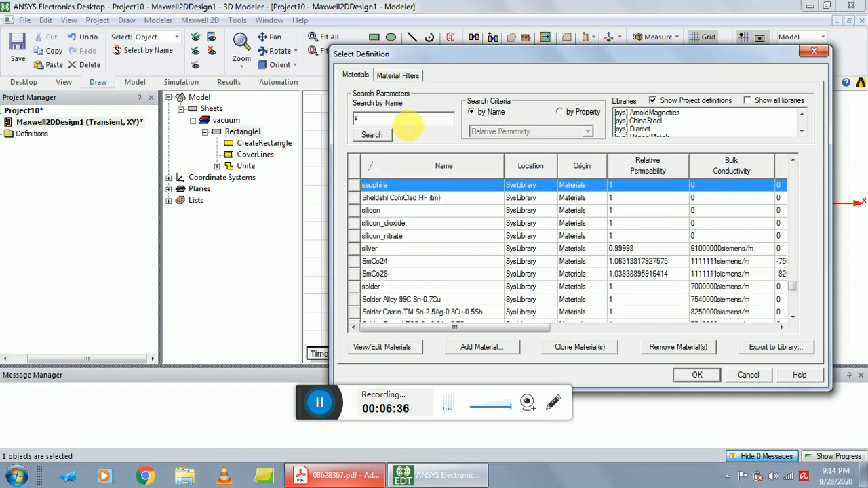
{"action": "type", "text": "teel"}
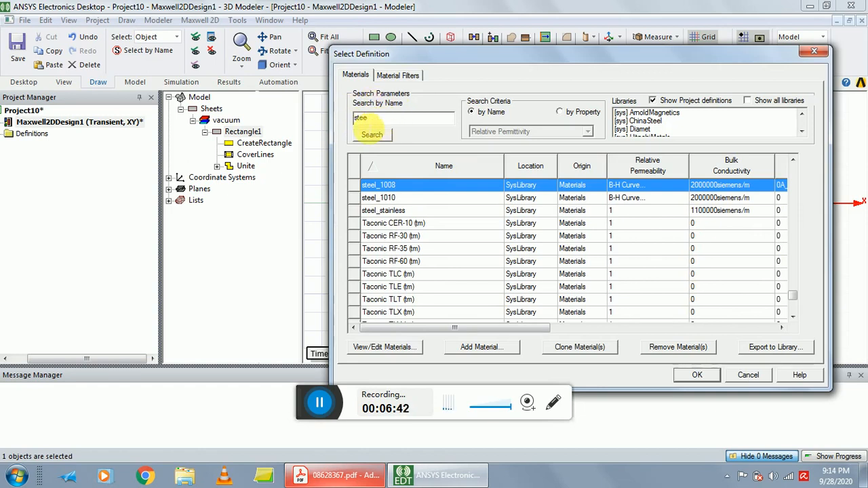
{"action": "double_click", "coordinate": [394, 187]}
{"action": "left_click", "coordinate": [399, 193]}
Choose light grey as the core's colour and apply its name, material and colour properties.
{"action": "left_click", "coordinate": [486, 253]}
{"action": "left_click", "coordinate": [486, 252]}
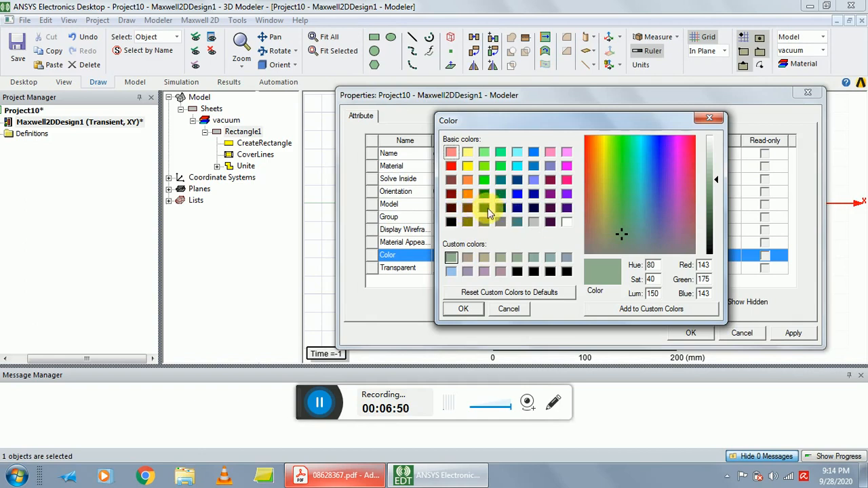
{"action": "left_click", "coordinate": [534, 221]}
{"action": "left_click", "coordinate": [463, 308]}
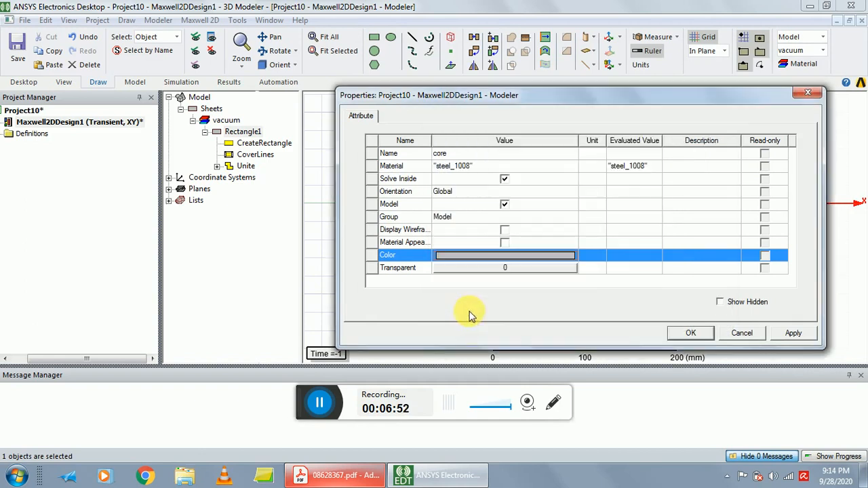
{"action": "left_click", "coordinate": [689, 332]}
{"action": "left_click", "coordinate": [353, 220]}
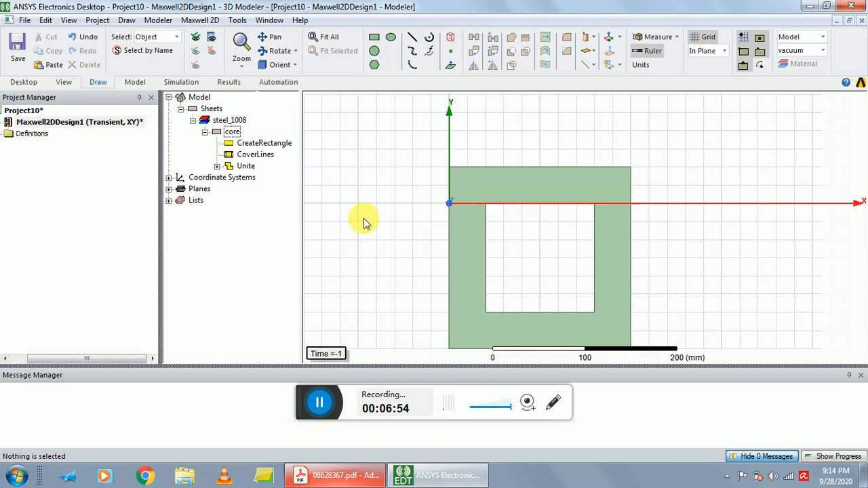
Reopen the core's properties and set its display colour to light grey again.
{"action": "double_click", "coordinate": [232, 131]}
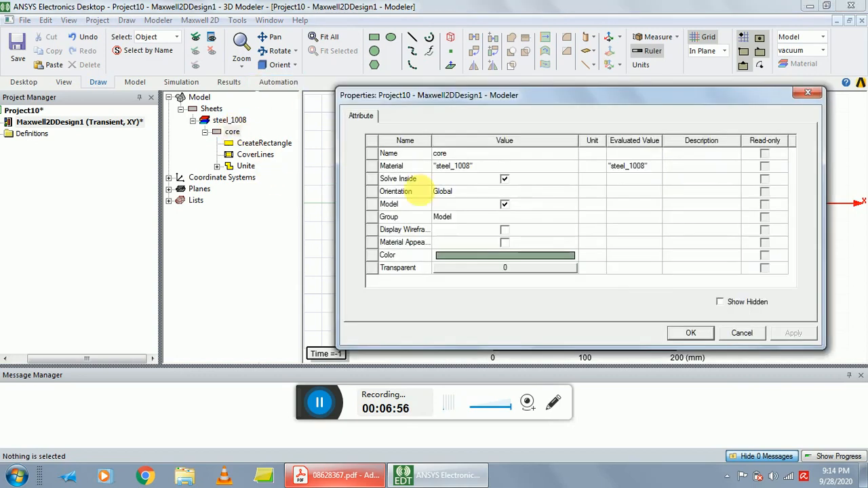
{"action": "left_click", "coordinate": [503, 255]}
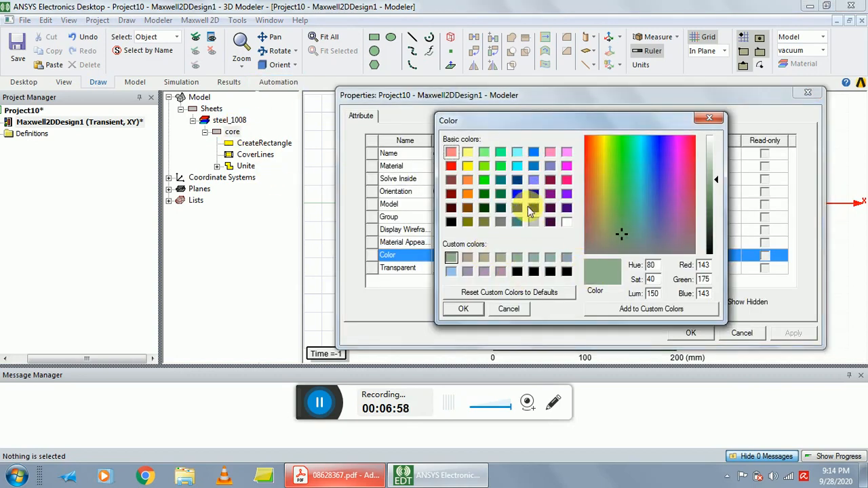
{"action": "left_click", "coordinate": [533, 222]}
{"action": "left_click", "coordinate": [463, 309]}
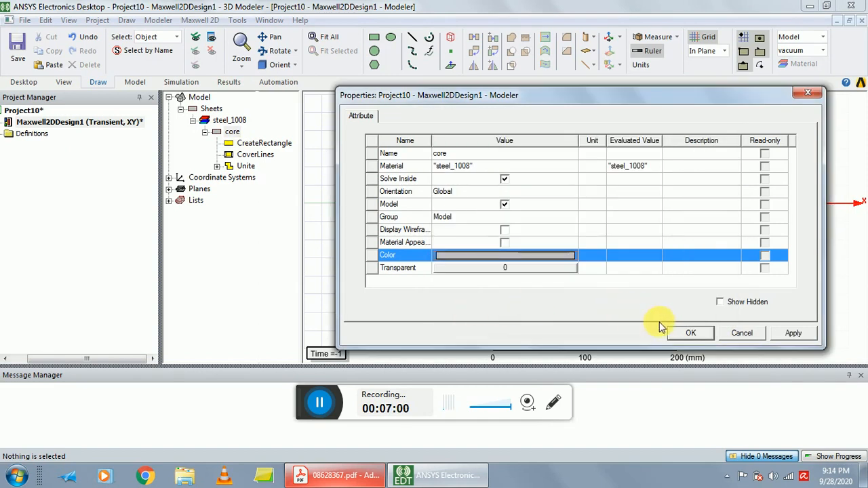
{"action": "left_click", "coordinate": [681, 332]}
{"action": "left_click", "coordinate": [675, 173]}
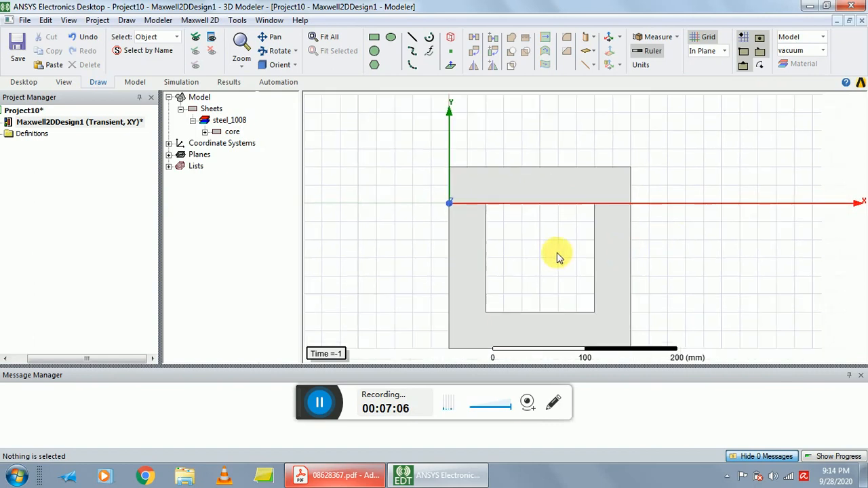
Draw a rectangle outside the core's right limb from (210, -10, 0) mm, with its opposite corner offset 10 mm in X and -100 mm in Y.
{"action": "left_click_drag", "start_coordinate": [550, 253], "coordinate": [547, 214], "text": "shift"}
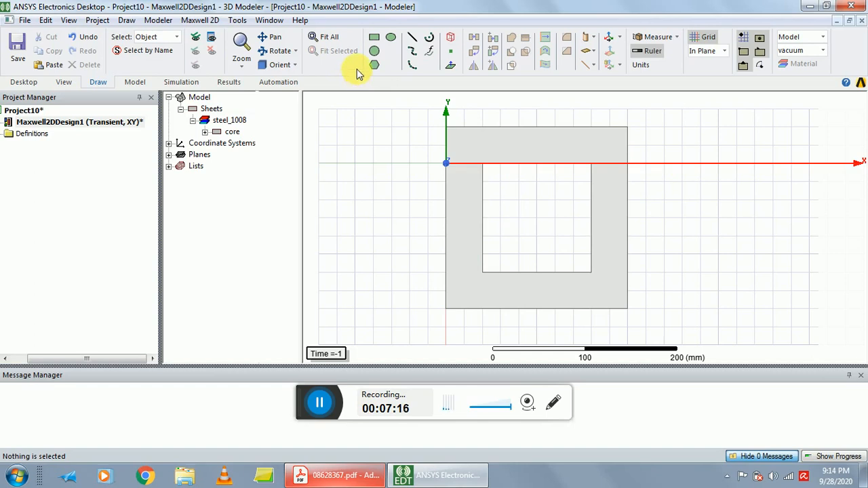
{"action": "left_click", "coordinate": [126, 20]}
{"action": "left_click", "coordinate": [153, 94]}
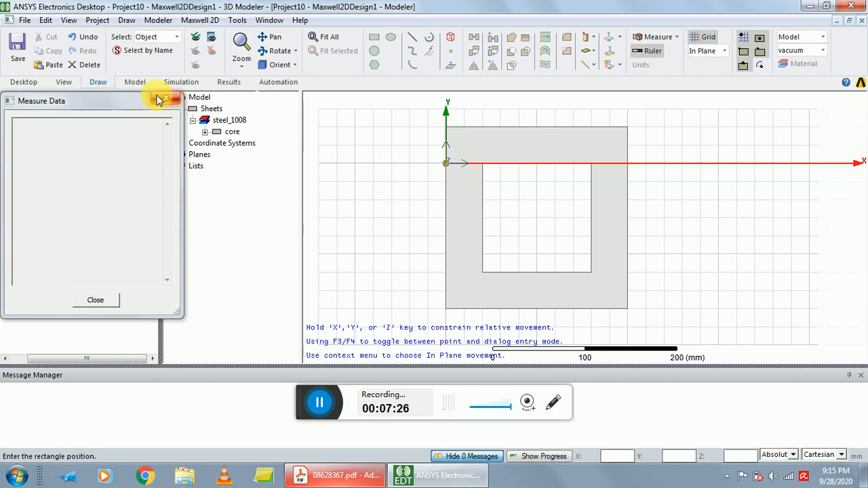
{"action": "type", "text": "2"}
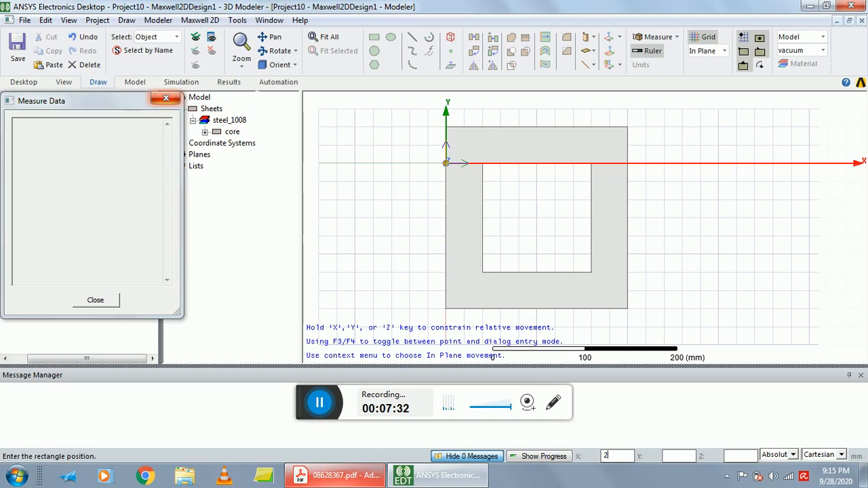
{"action": "type", "text": "10"}
{"action": "key", "text": "Tab"}
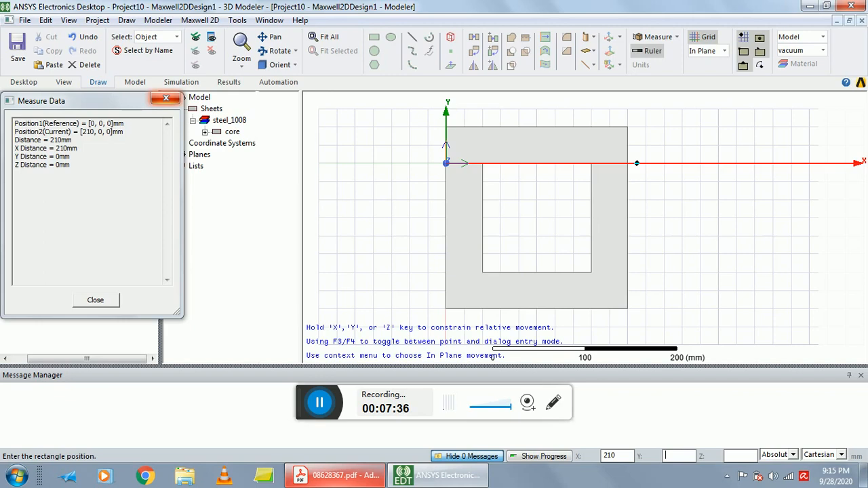
{"action": "type", "text": "-10"}
{"action": "key", "text": "Tab"}
{"action": "type", "text": "0"}
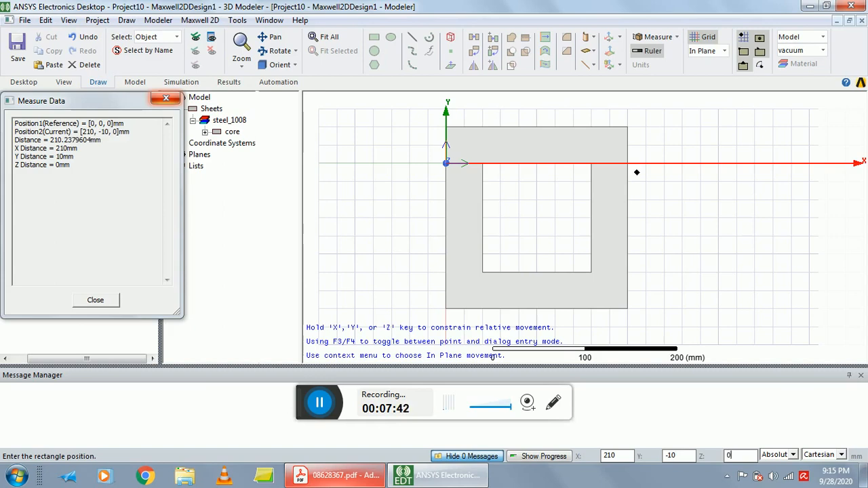
{"action": "key", "text": "Return"}
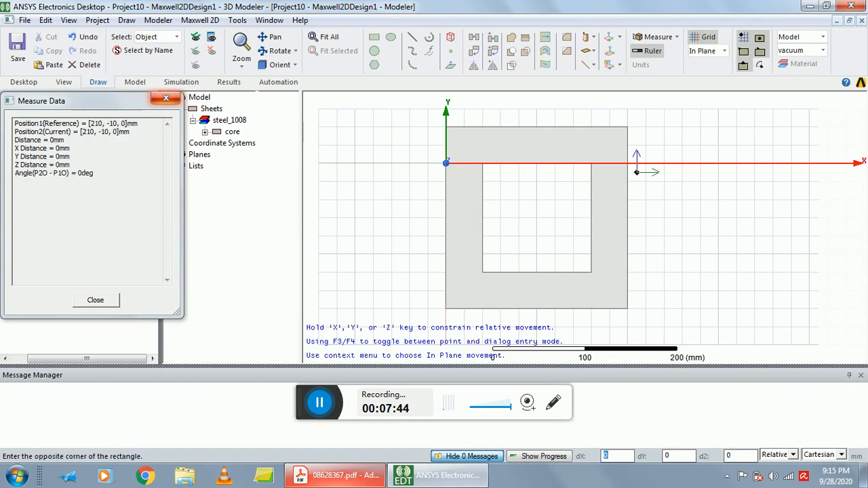
{"action": "type", "text": "10"}
{"action": "key", "text": "Tab"}
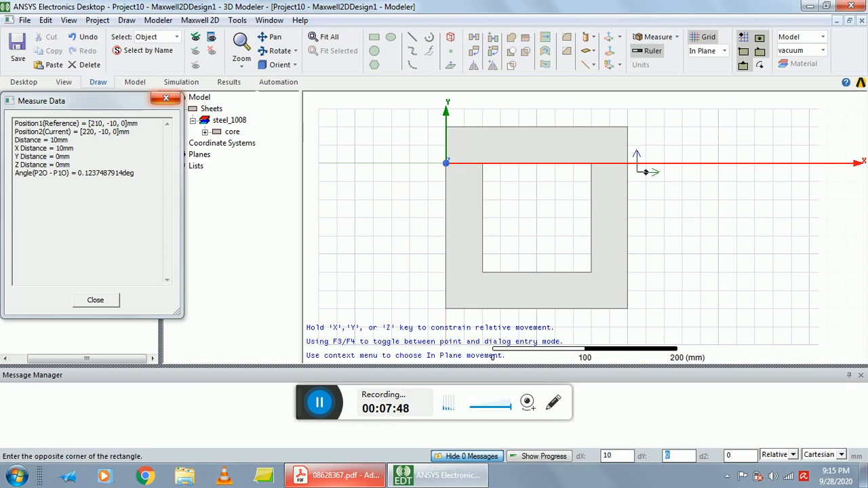
{"action": "type", "text": "-100"}
{"action": "key", "text": "Tab"}
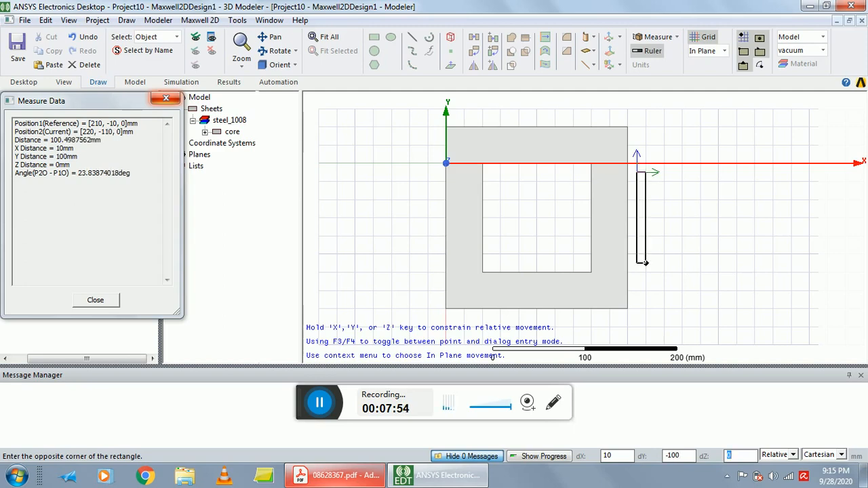
{"action": "key", "text": "Return"}
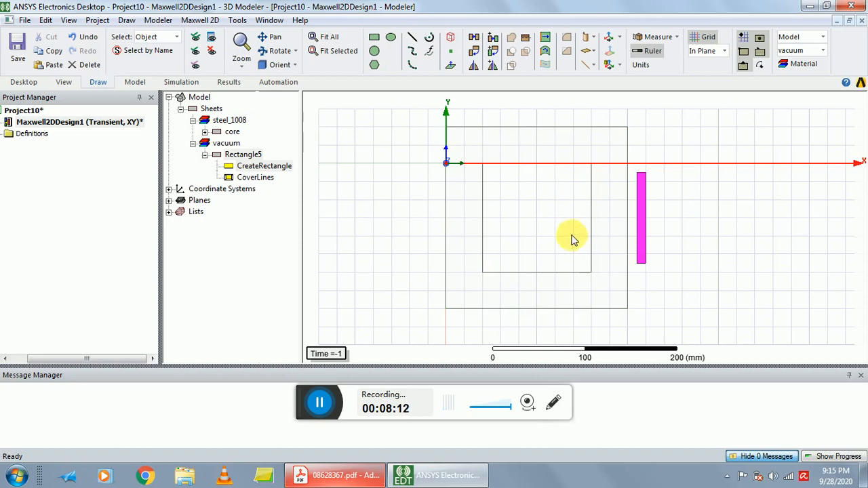
Draw a rectangle inside the core window from (140, -10, 0) mm, with its opposite corner offset 10 mm in X and -100 mm in Y.
{"action": "left_click", "coordinate": [152, 23]}
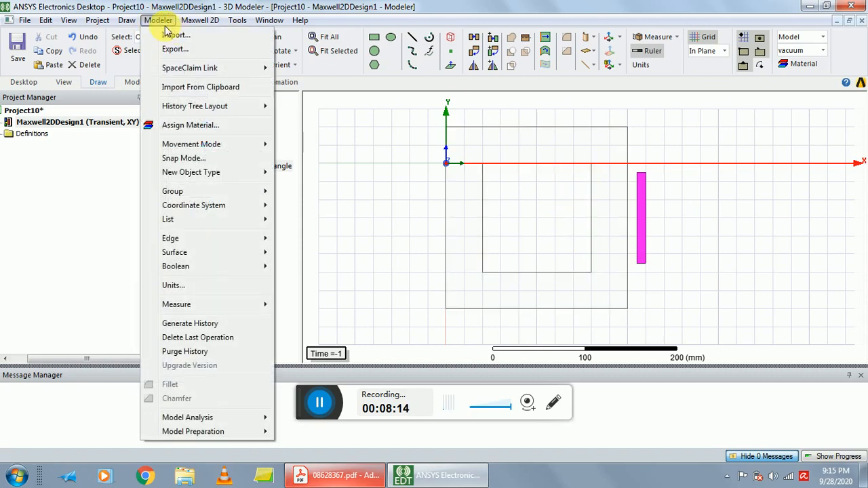
{"action": "mouse_move", "coordinate": [127, 21]}
{"action": "left_click", "coordinate": [132, 96]}
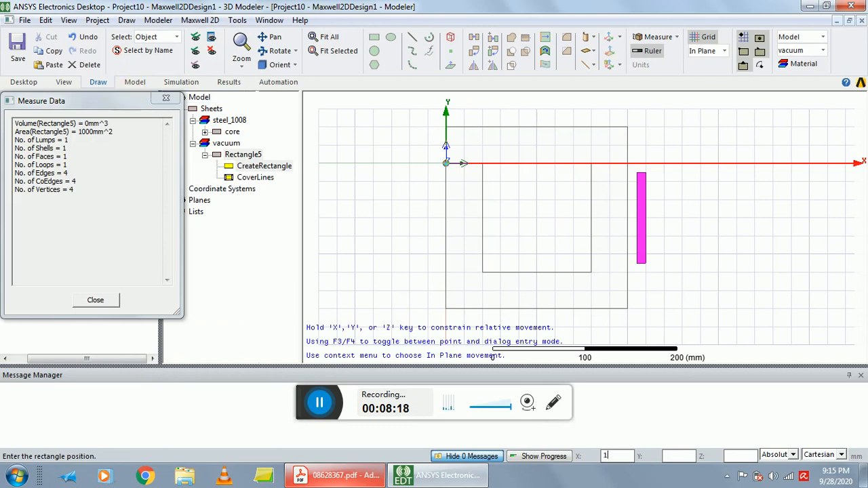
{"action": "type", "text": "140"}
{"action": "key", "text": "Tab"}
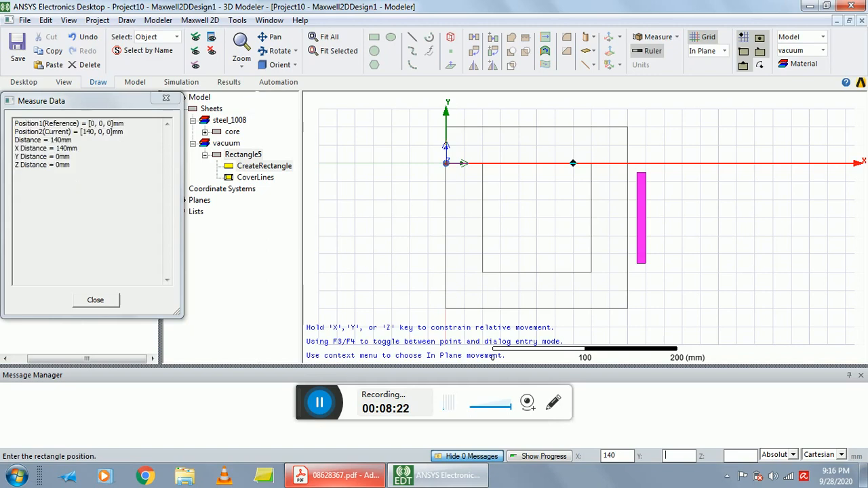
{"action": "type", "text": "-10"}
{"action": "key", "text": "Tab"}
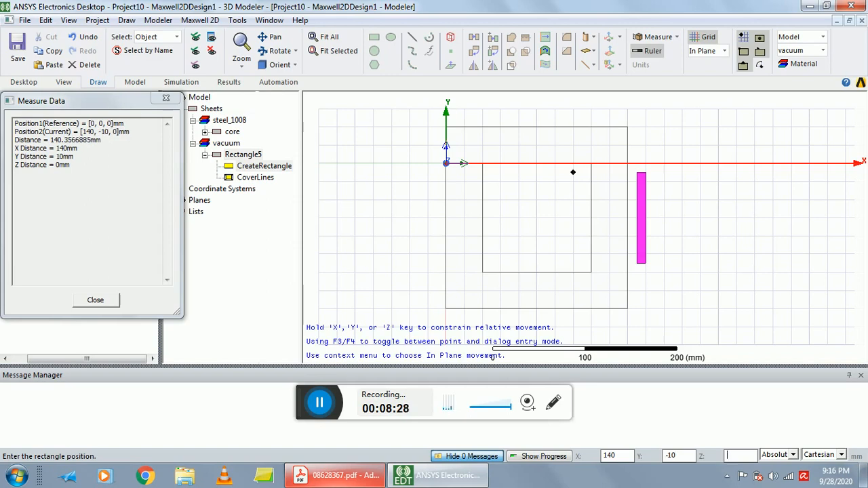
{"action": "key", "text": "Return"}
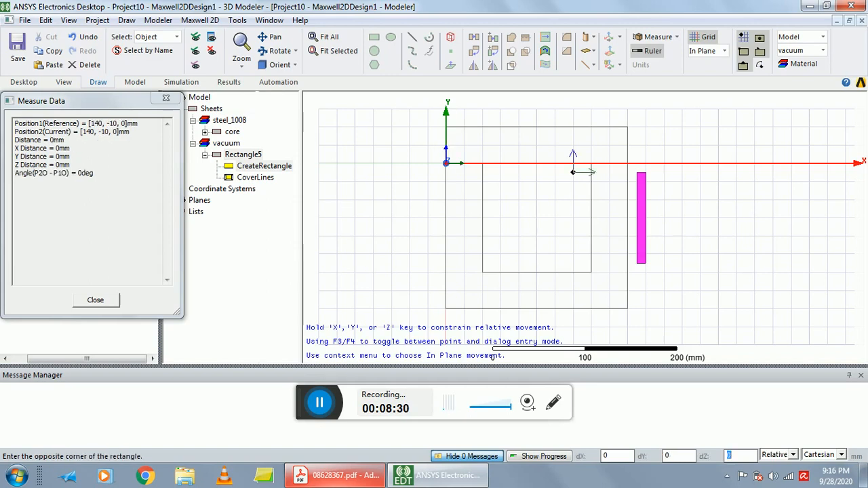
{"action": "key", "text": "Tab"}
{"action": "type", "text": "10"}
{"action": "key", "text": "Tab"}
{"action": "type", "text": "-100"}
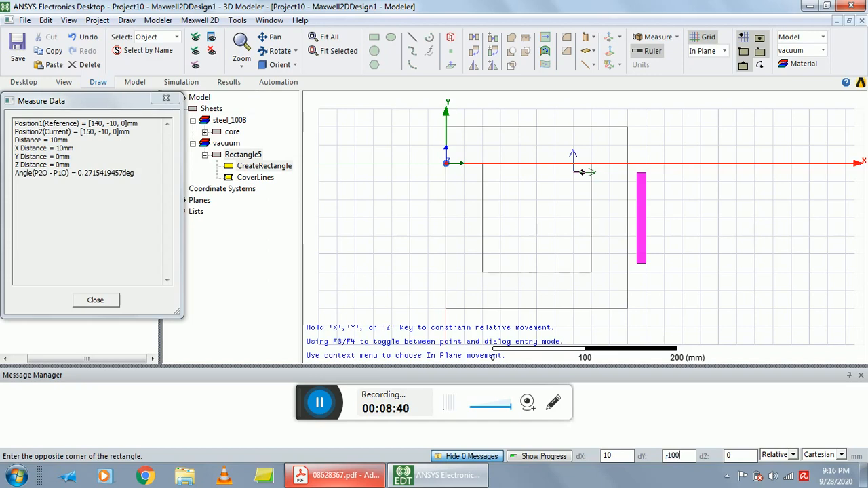
{"action": "key", "text": "Tab"}
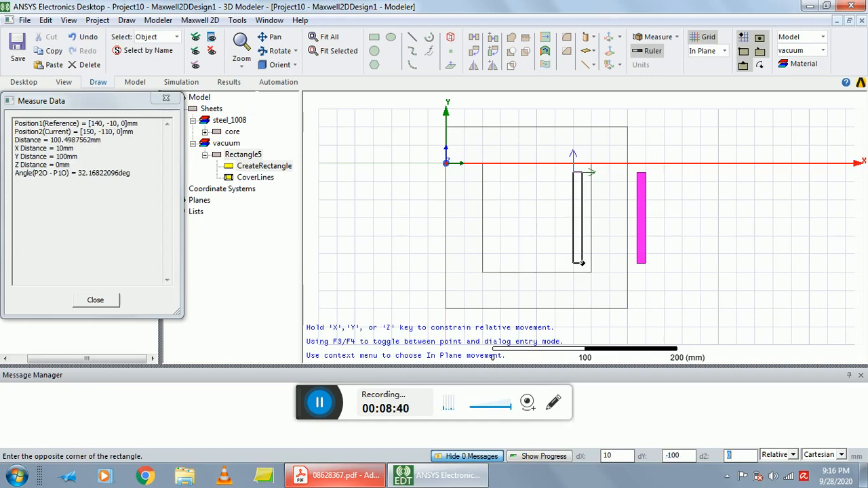
{"action": "key", "text": "Return"}
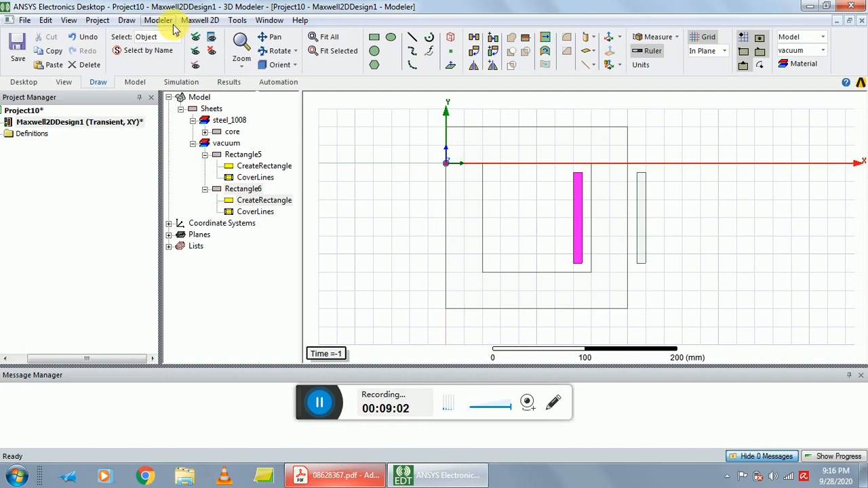
Draw a rectangle inside the core window from (50, -10, 0) mm, with its opposite corner offset 20 mm in X and -90 mm in Y.
{"action": "left_click", "coordinate": [137, 23]}
{"action": "left_click", "coordinate": [163, 92]}
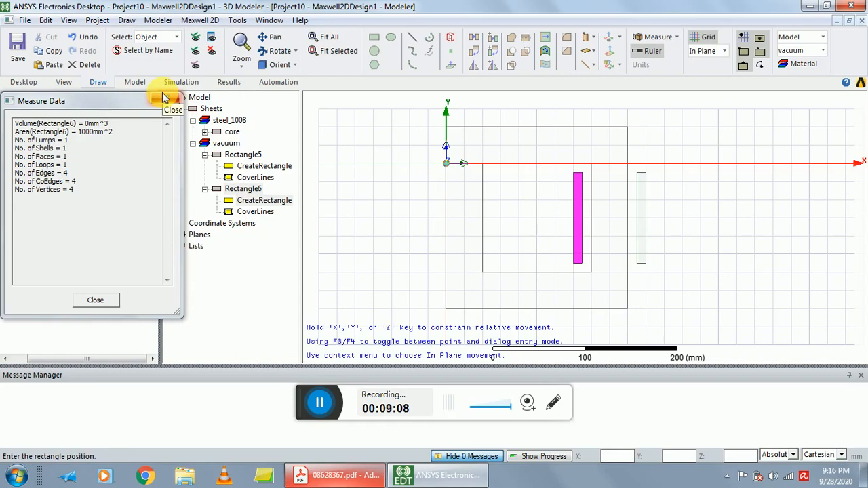
{"action": "type", "text": "50"}
{"action": "key", "text": "Tab"}
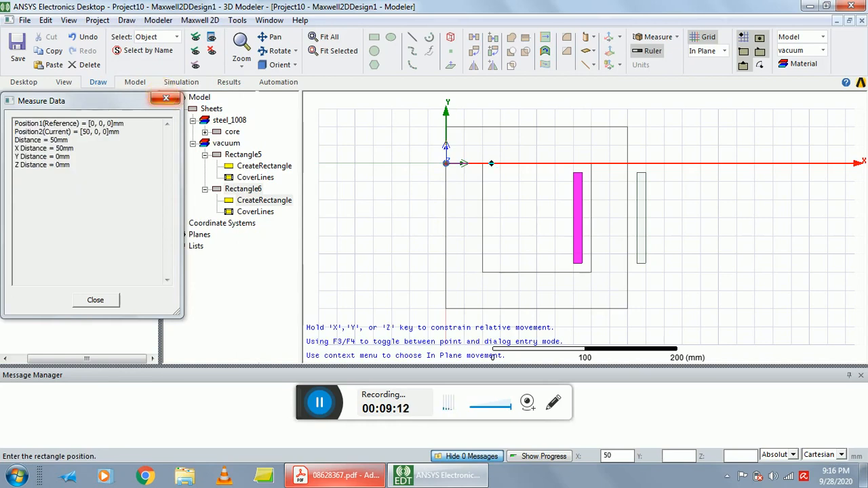
{"action": "type", "text": "-10"}
{"action": "key", "text": "Tab"}
{"action": "type", "text": "0"}
{"action": "key", "text": "Return"}
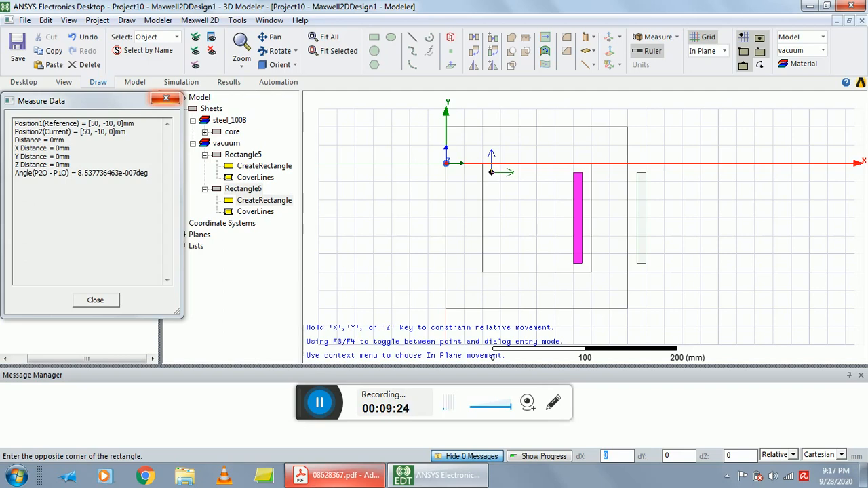
{"action": "type", "text": "20"}
{"action": "key", "text": "Tab"}
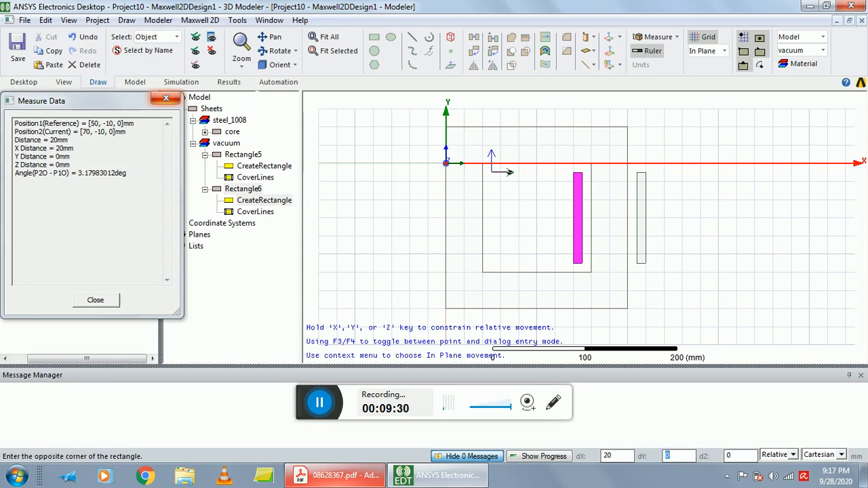
{"action": "type", "text": "-90"}
{"action": "key", "text": "Tab"}
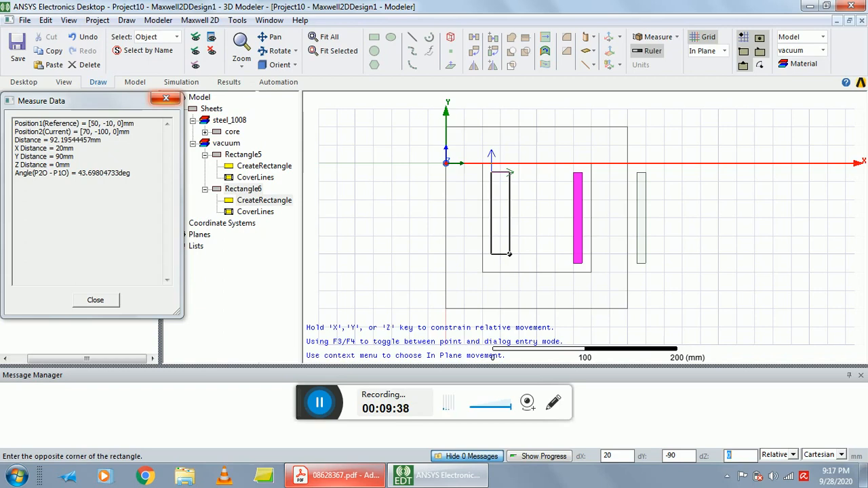
{"action": "key", "text": "Return"}
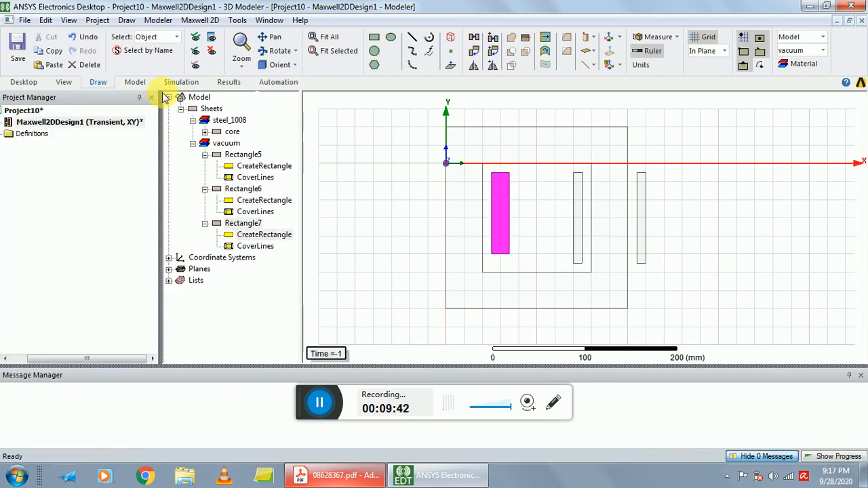
Draw a rectangle outside the core's left limb from (-30, -10, 0) mm, with its opposite corner offset 20 mm in X and -90 mm in Y.
{"action": "left_click", "coordinate": [126, 20]}
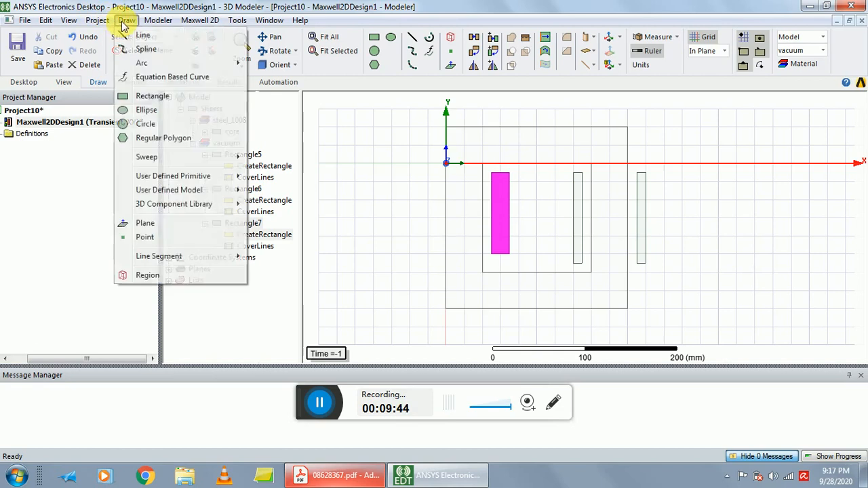
{"action": "left_click", "coordinate": [152, 95]}
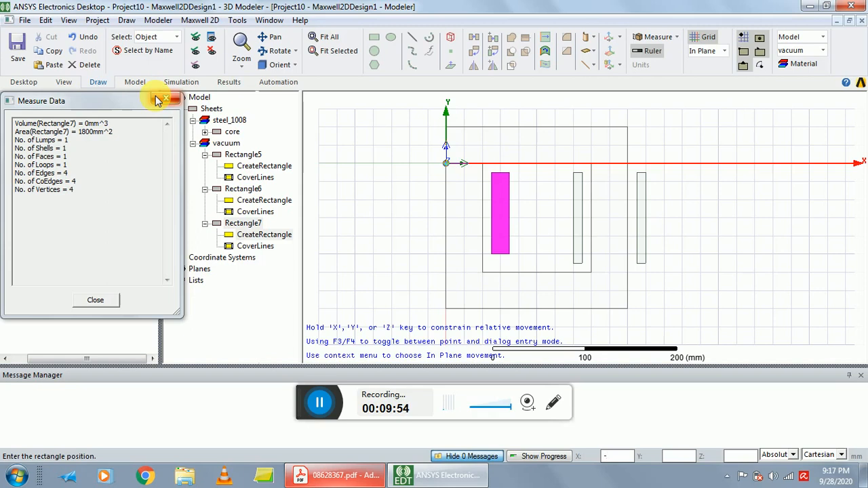
{"action": "type", "text": "30"}
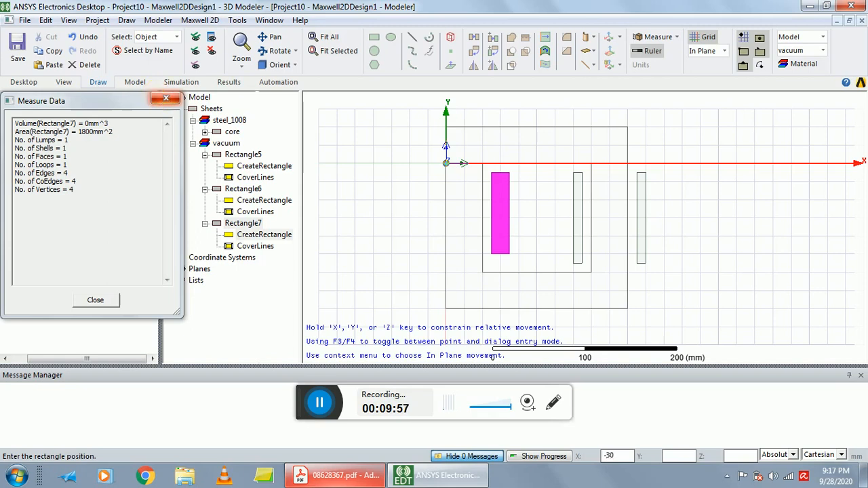
{"action": "key", "text": "Tab"}
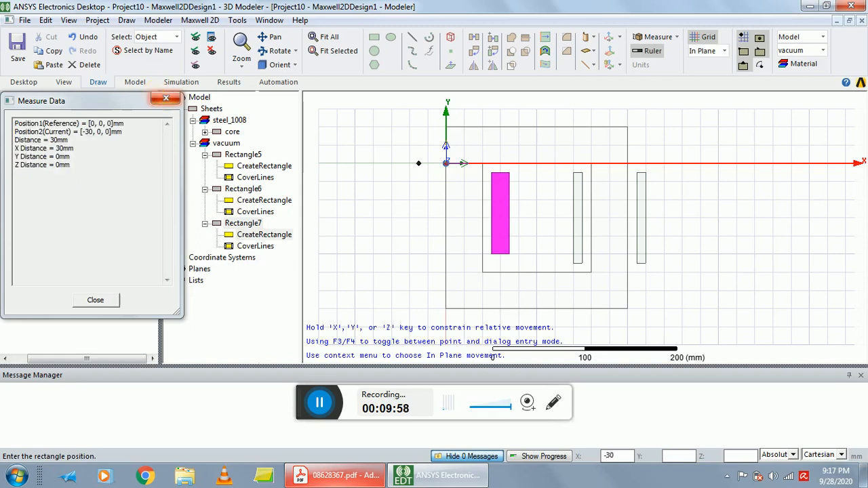
{"action": "type", "text": "-10"}
{"action": "key", "text": "Tab"}
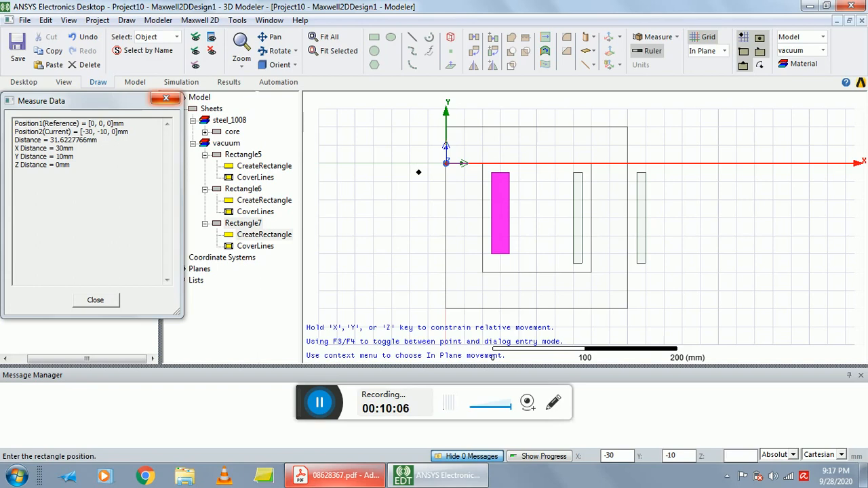
{"action": "type", "text": "0"}
{"action": "key", "text": "Return"}
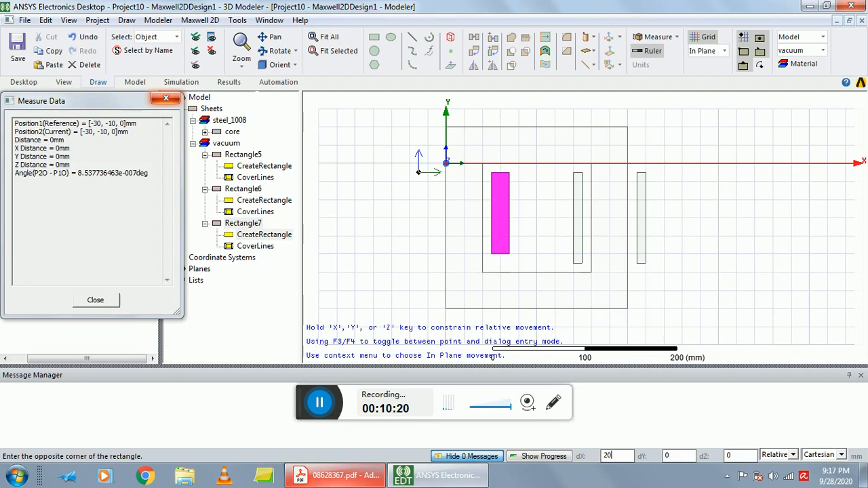
{"action": "key", "text": "Tab"}
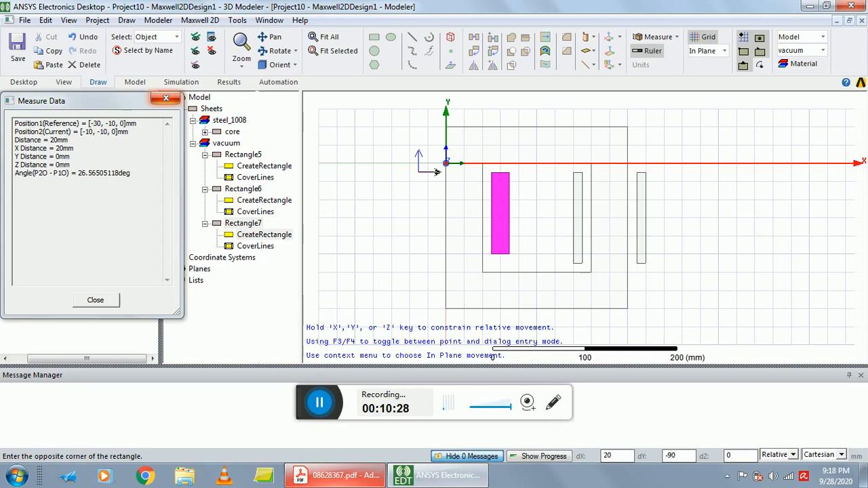
{"action": "key", "text": "Return"}
{"action": "left_click", "coordinate": [166, 98]}
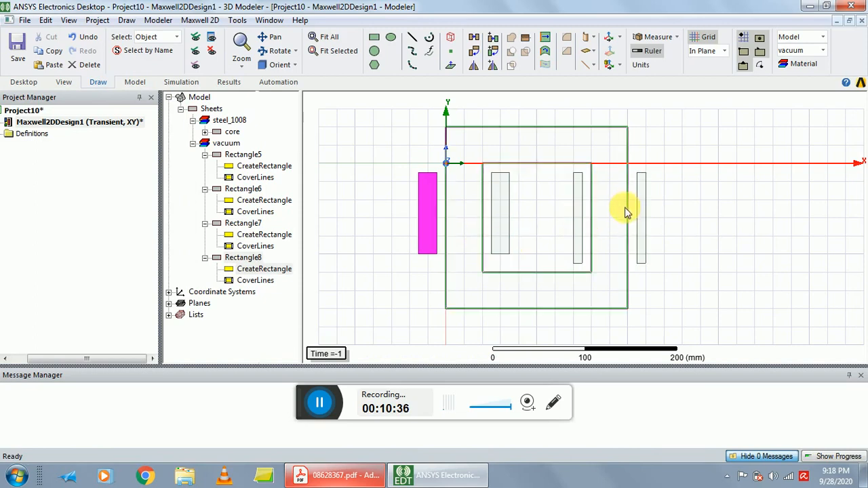
Assign the copper material to all four winding rectangles around the core.
{"action": "left_click", "coordinate": [245, 155]}
{"action": "left_click", "coordinate": [243, 188], "text": "ctrl"}
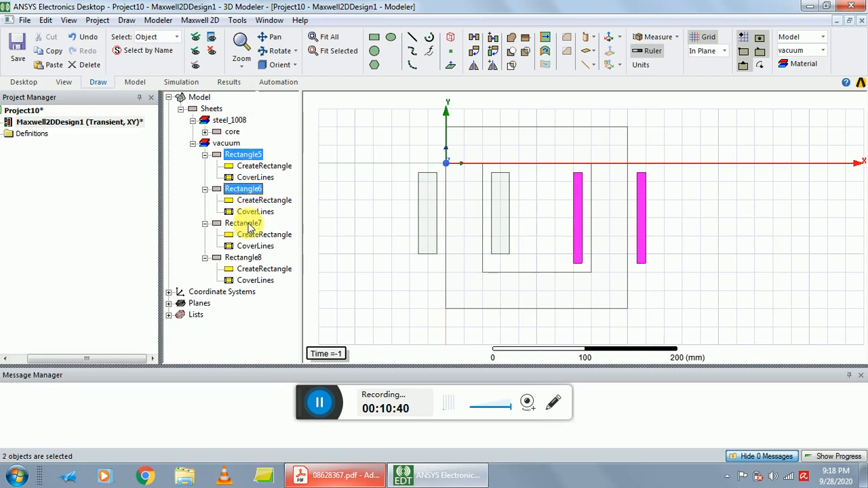
{"action": "left_click", "coordinate": [244, 223], "text": "ctrl"}
{"action": "left_click", "coordinate": [245, 257], "text": "ctrl"}
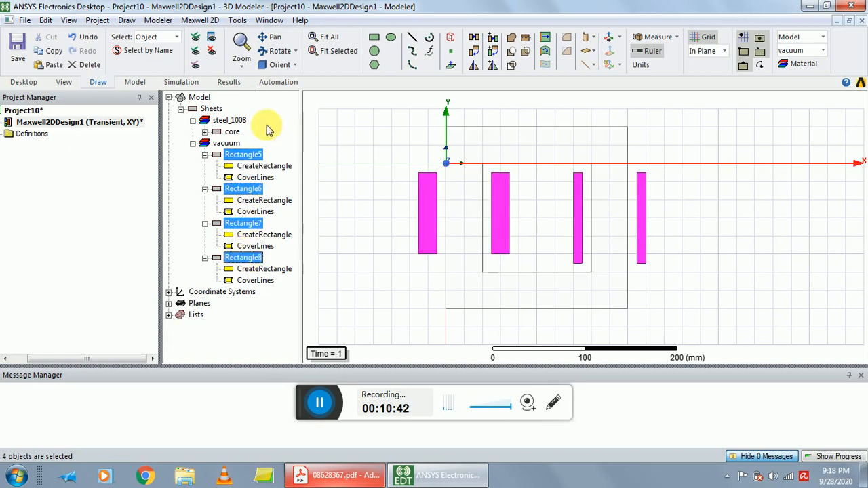
{"action": "right_click", "coordinate": [252, 156]}
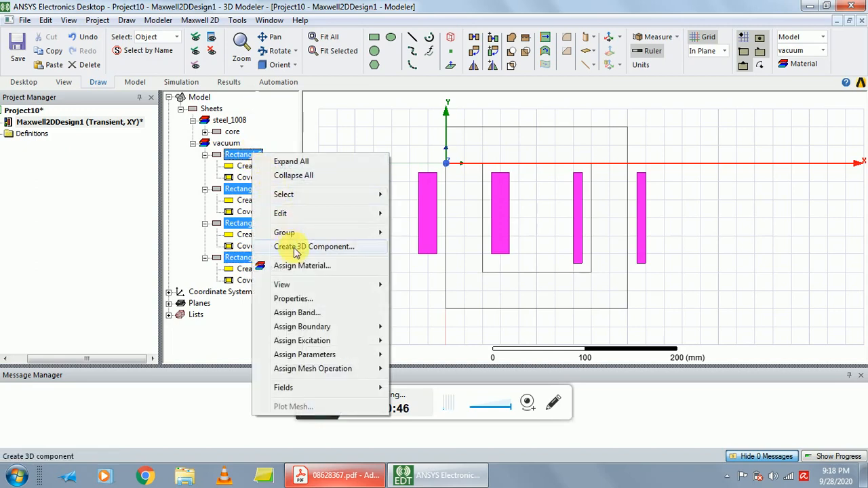
{"action": "left_click", "coordinate": [300, 266]}
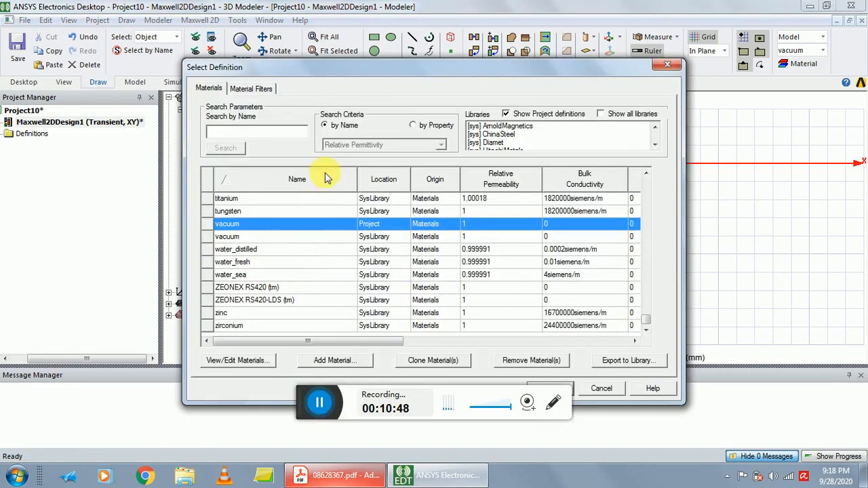
{"action": "type", "text": "c"}
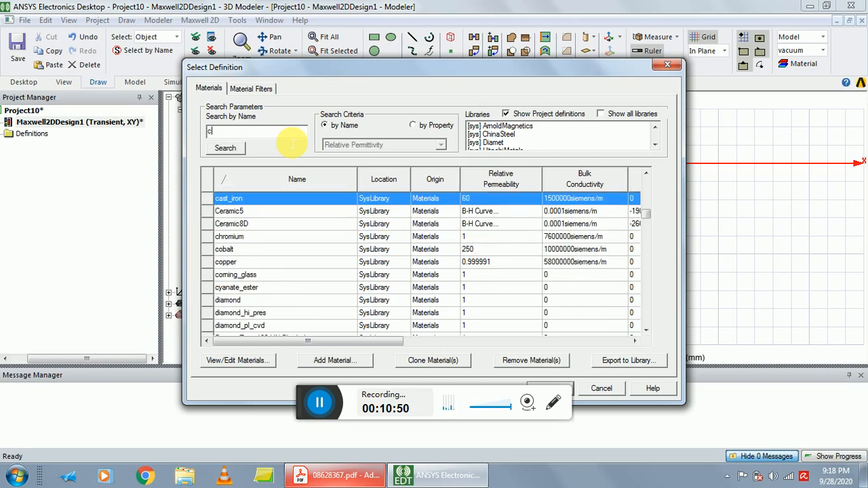
{"action": "type", "text": "o"}
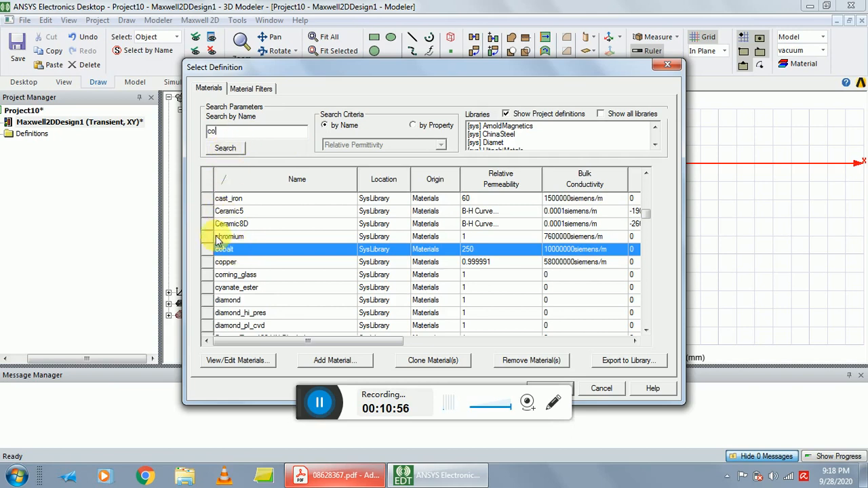
{"action": "left_click", "coordinate": [231, 263]}
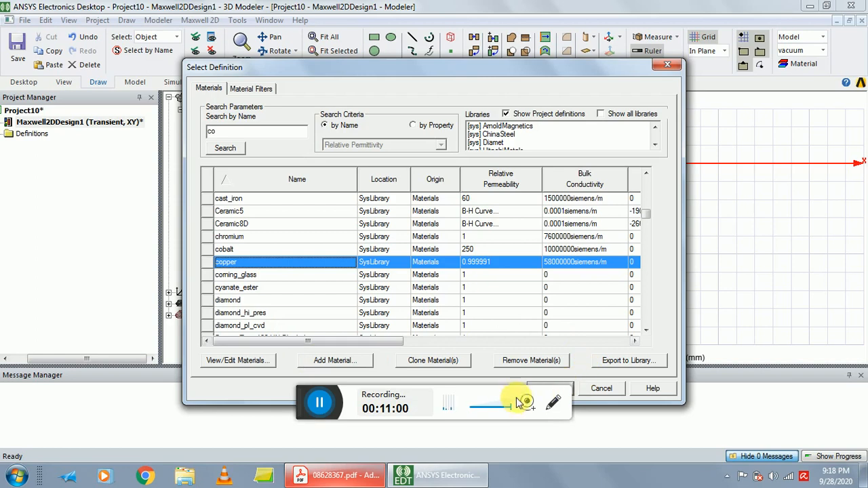
{"action": "left_click_drag", "start_coordinate": [517, 67], "coordinate": [593, 31]}
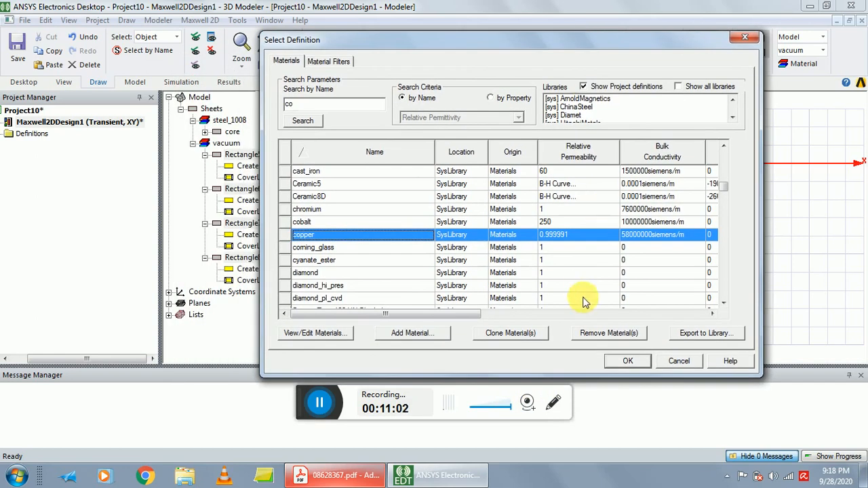
{"action": "left_click", "coordinate": [618, 363]}
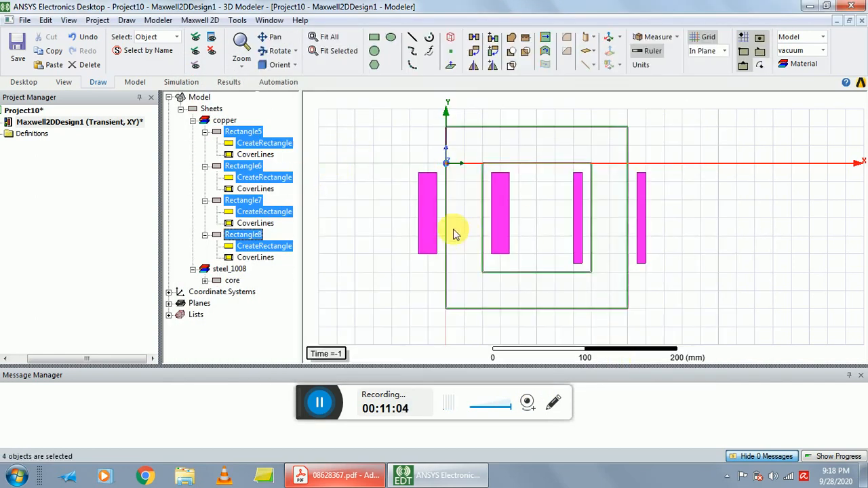
{"action": "left_click", "coordinate": [399, 200]}
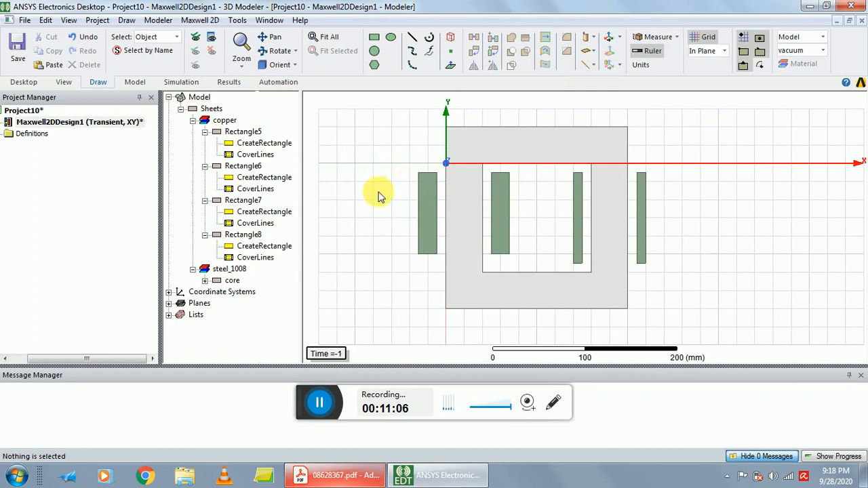
Rename the rectangle outside the core's right limb as coil_pri_pos.
{"action": "left_click", "coordinate": [242, 132]}
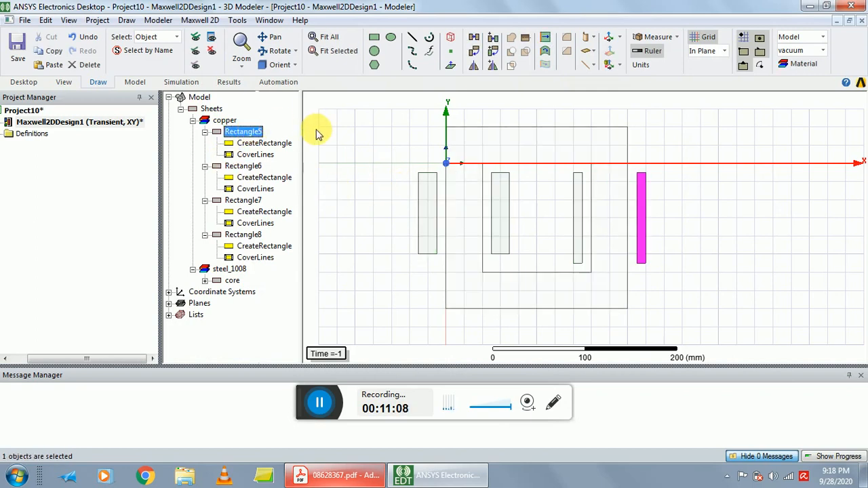
{"action": "double_click", "coordinate": [251, 136]}
{"action": "left_click", "coordinate": [474, 153]}
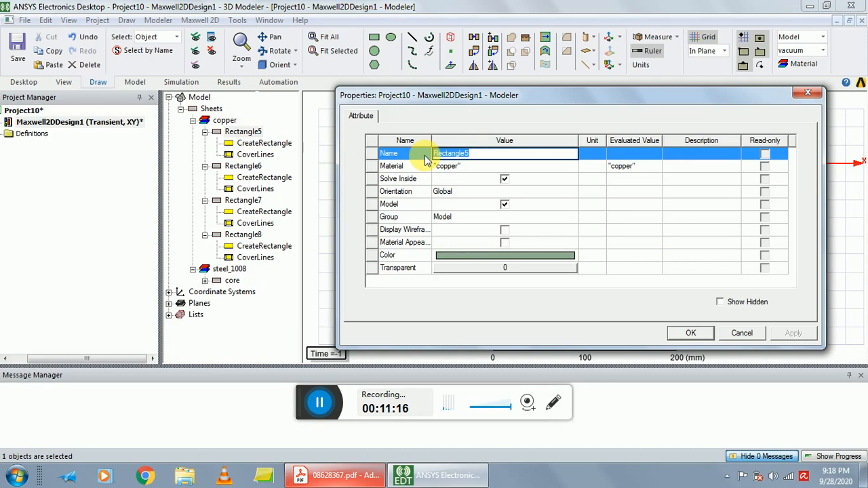
{"action": "key", "text": "BackSpace"}
{"action": "type", "text": "coil"}
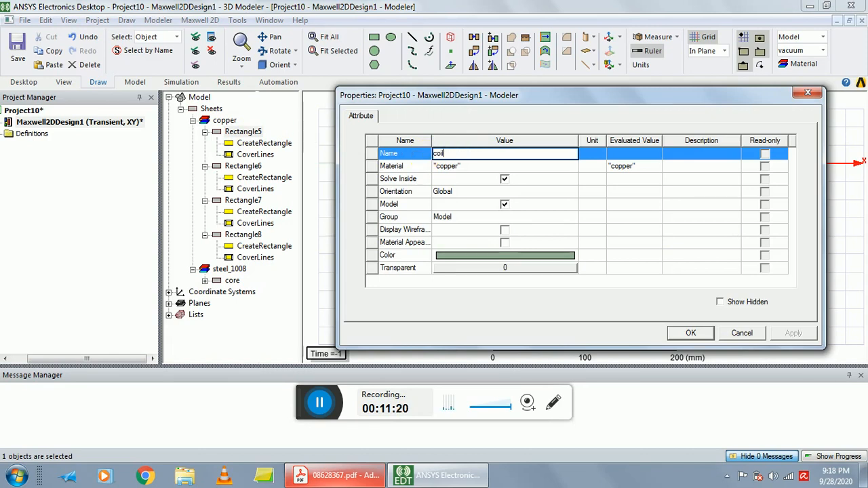
{"action": "type", "text": "_pri_pos"}
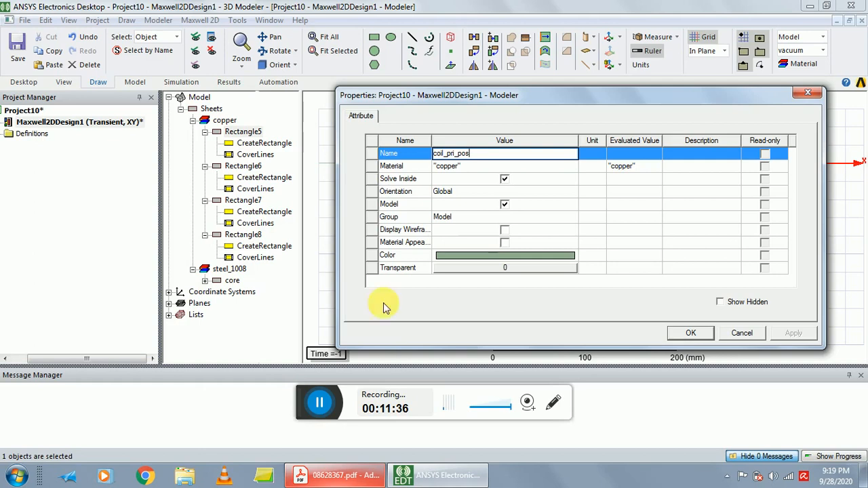
Set the display colour of coil_pri_pos to brown and apply its new properties.
{"action": "left_click", "coordinate": [474, 255]}
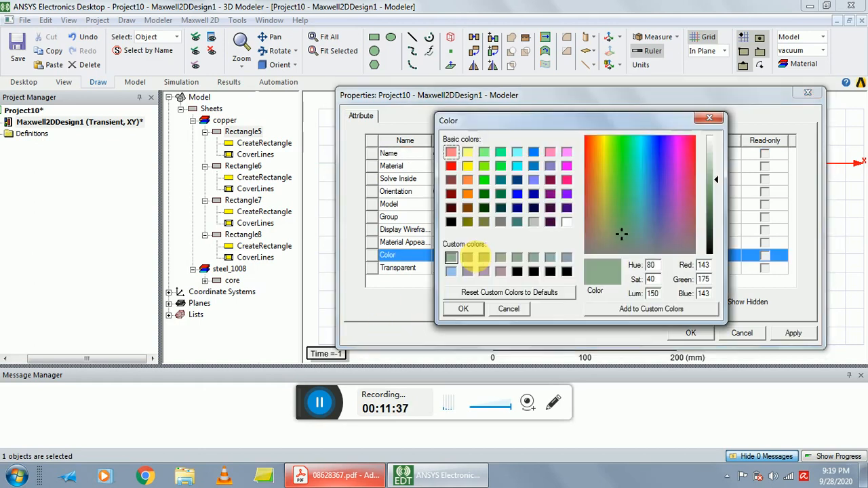
{"action": "left_click", "coordinate": [467, 208]}
{"action": "left_click", "coordinate": [463, 310]}
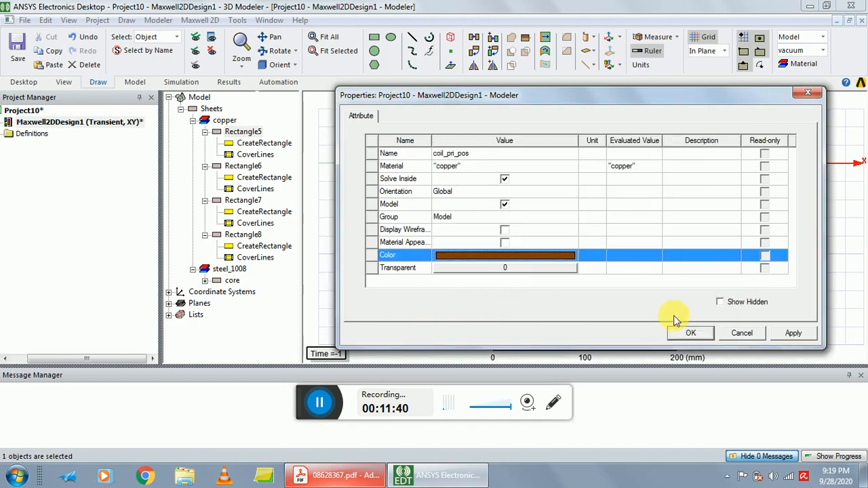
{"action": "left_click", "coordinate": [689, 333]}
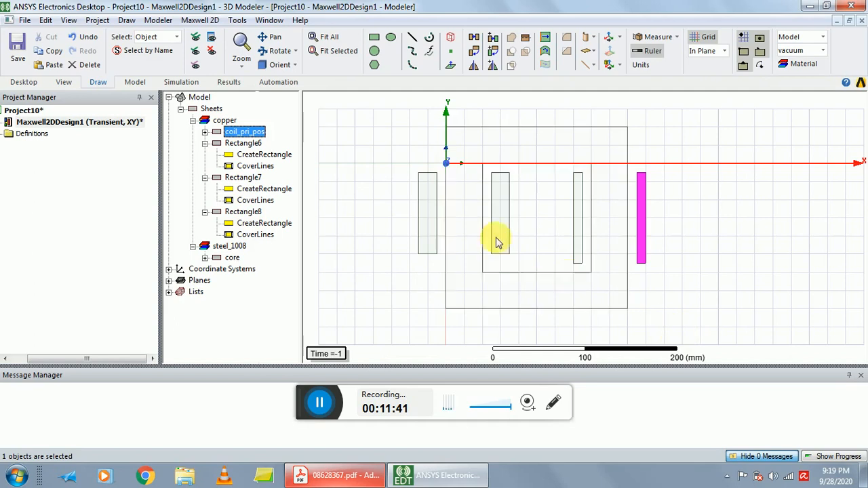
Rename the rectangle inside the core window beside the right limb as Coil_pri_neg.
{"action": "double_click", "coordinate": [248, 147]}
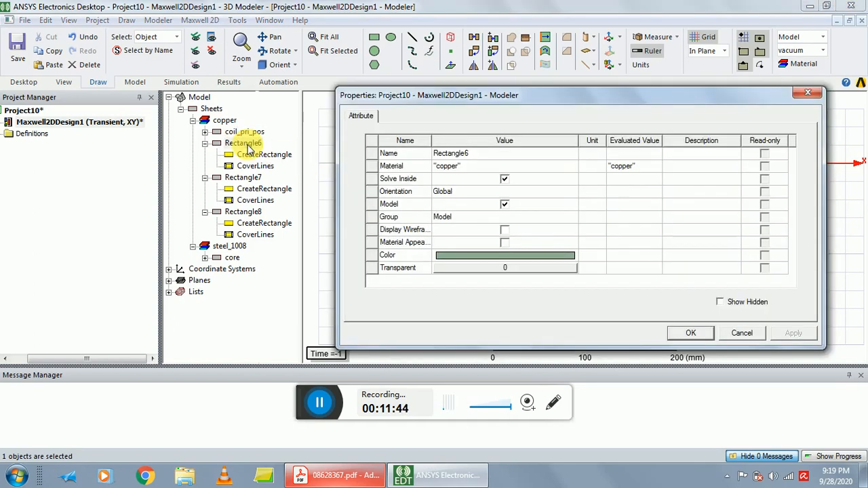
{"action": "left_click", "coordinate": [478, 154]}
{"action": "double_click", "coordinate": [448, 154]}
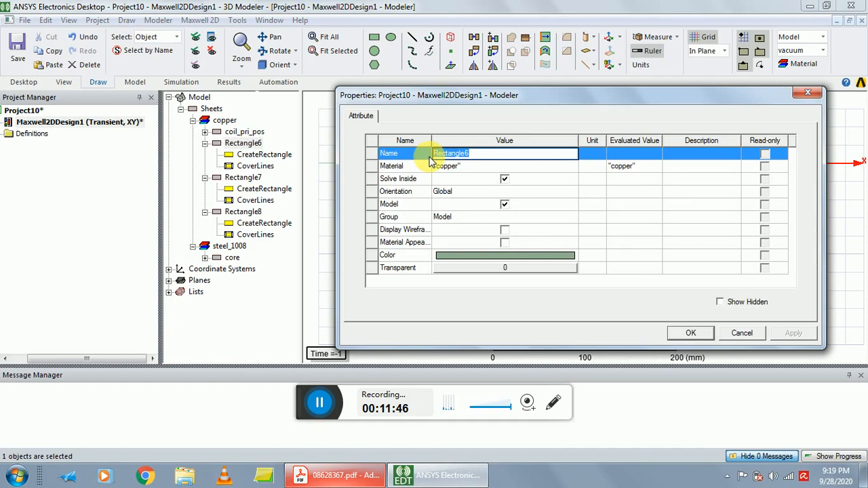
{"action": "key", "text": "BackSpace"}
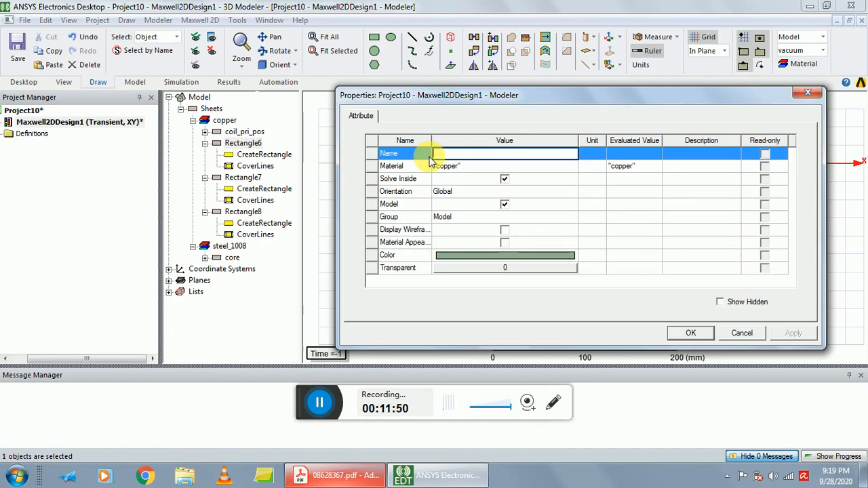
{"action": "type", "text": "Col"}
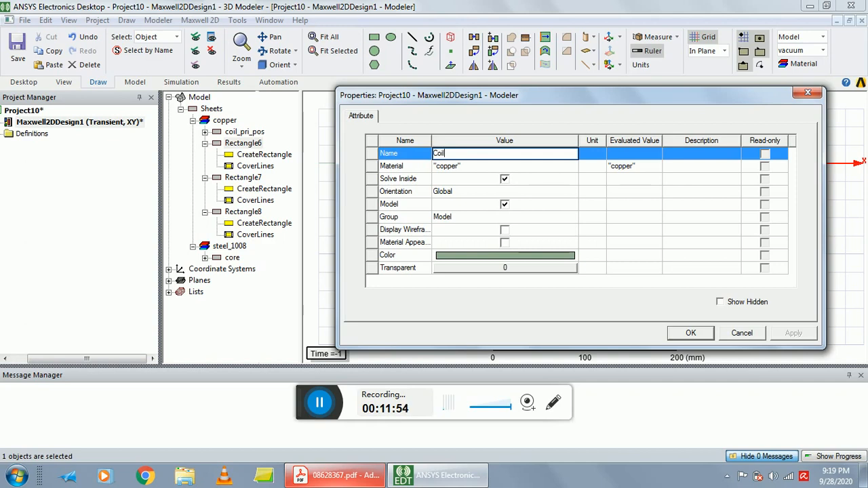
{"action": "type", "text": "l_pri_neg"}
Set the display colour of Coil_pri_neg to brown (RGB 128, 64, 0) and apply its new properties.
{"action": "left_click", "coordinate": [437, 254]}
{"action": "left_click", "coordinate": [464, 205]}
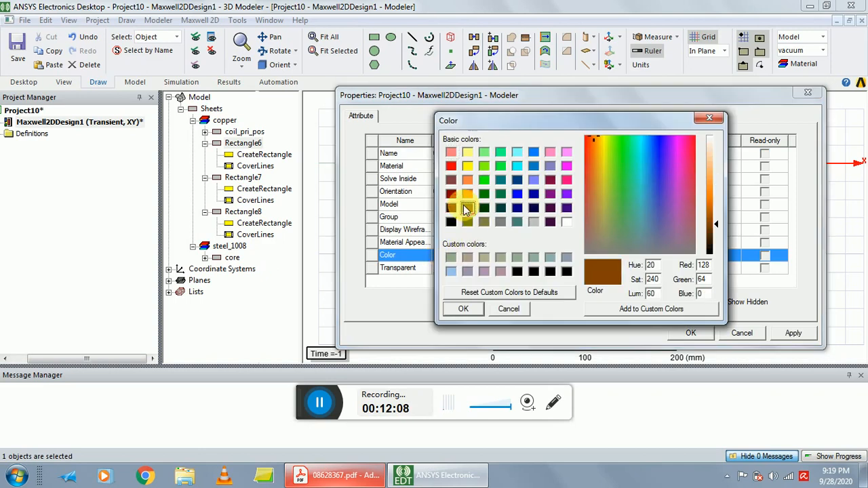
{"action": "left_click", "coordinate": [463, 308]}
{"action": "left_click", "coordinate": [690, 333]}
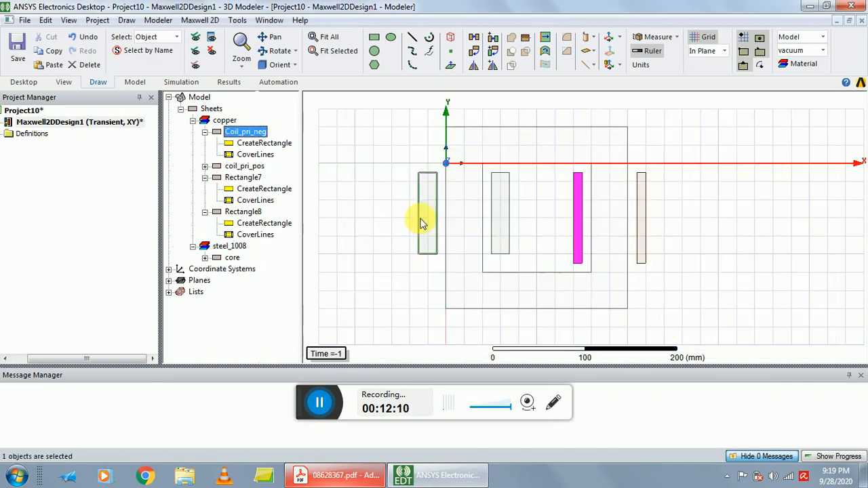
Rename the rectangle inside the core window beside the left limb as coil_sec_pos.
{"action": "left_click", "coordinate": [246, 179]}
{"action": "double_click", "coordinate": [244, 178]}
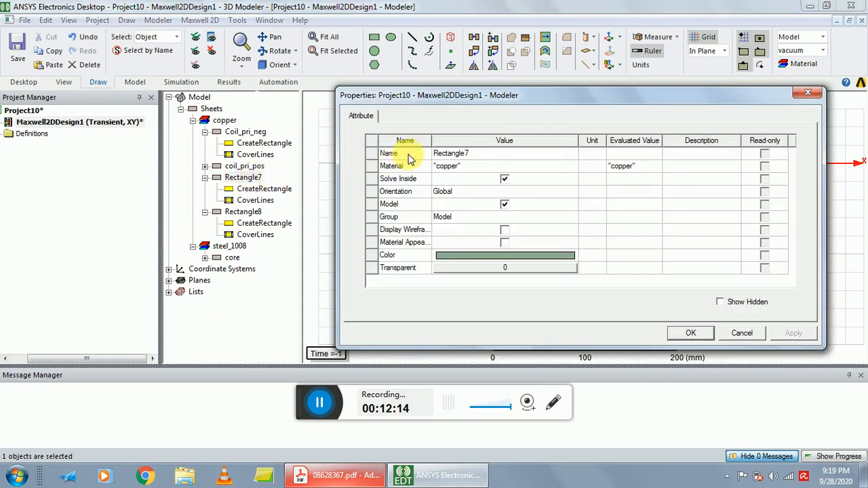
{"action": "left_click", "coordinate": [490, 154]}
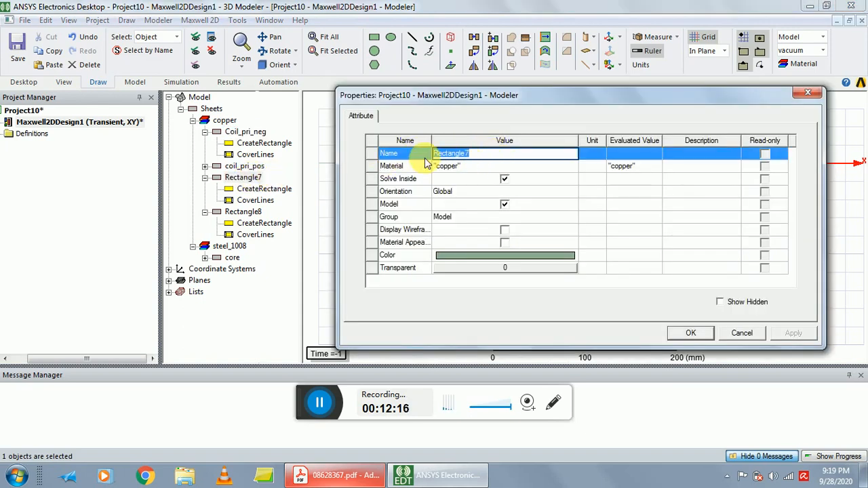
{"action": "type", "text": "co"}
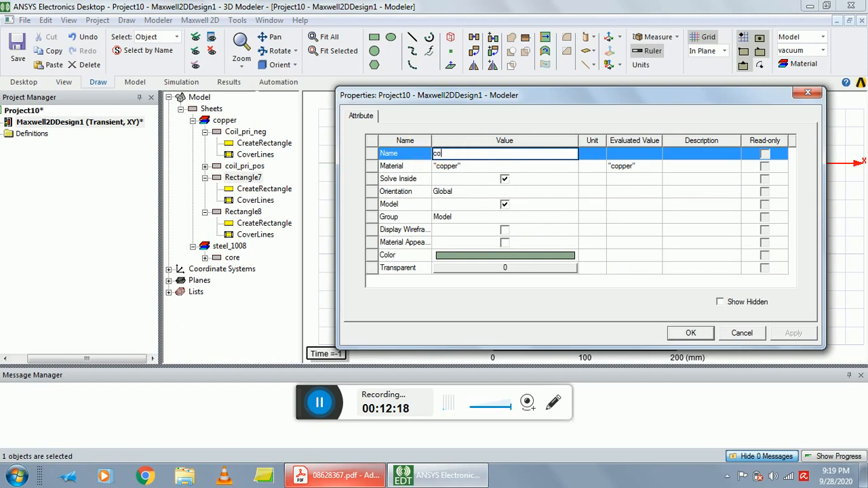
{"action": "type", "text": "il_sec_"}
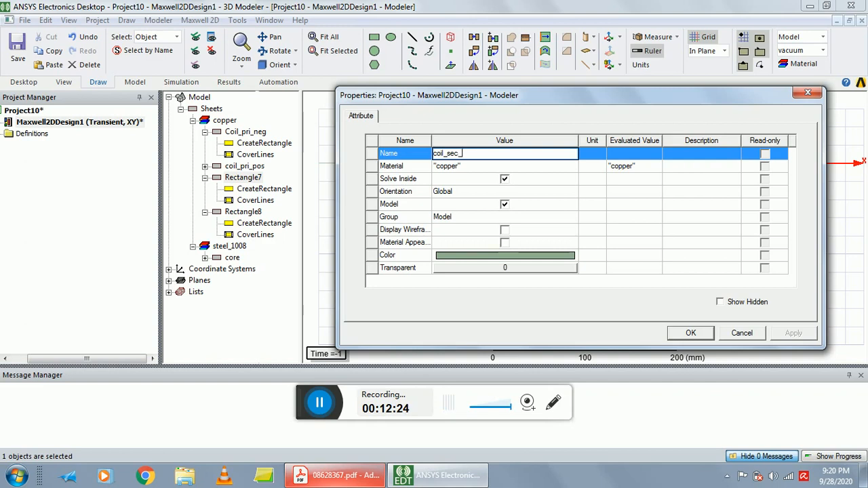
{"action": "type", "text": "pos"}
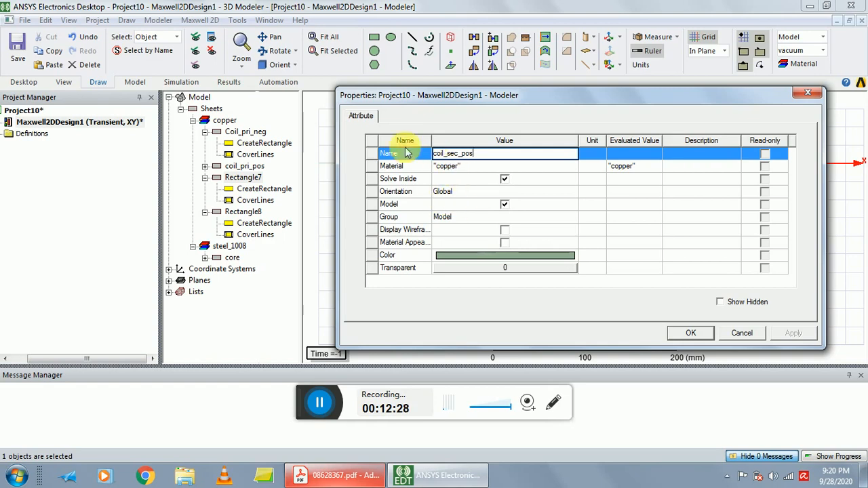
Set the display colour of coil_sec_pos to brown (RGB 128, 64, 0) and apply its new properties.
{"action": "left_click", "coordinate": [470, 255]}
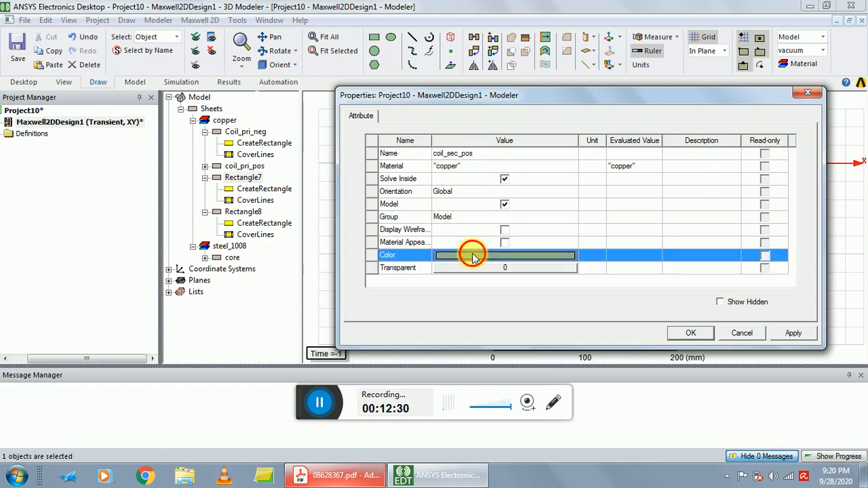
{"action": "left_click", "coordinate": [467, 207]}
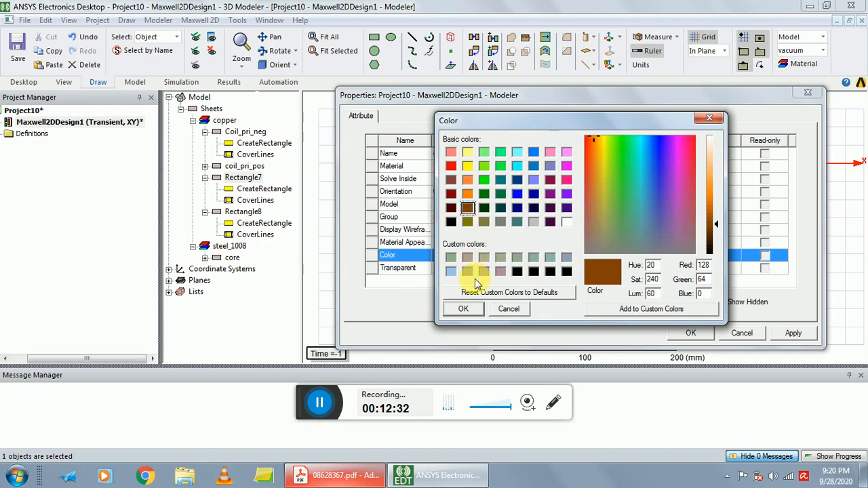
{"action": "left_click", "coordinate": [476, 309]}
{"action": "left_click", "coordinate": [674, 331]}
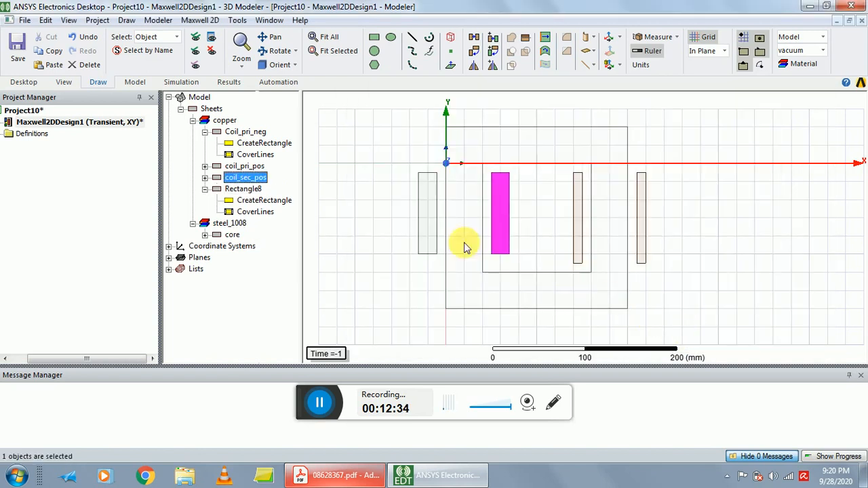
Rename the copper rectangle outside the core beside the left limb as coil_sec_neg.
{"action": "left_click", "coordinate": [251, 189]}
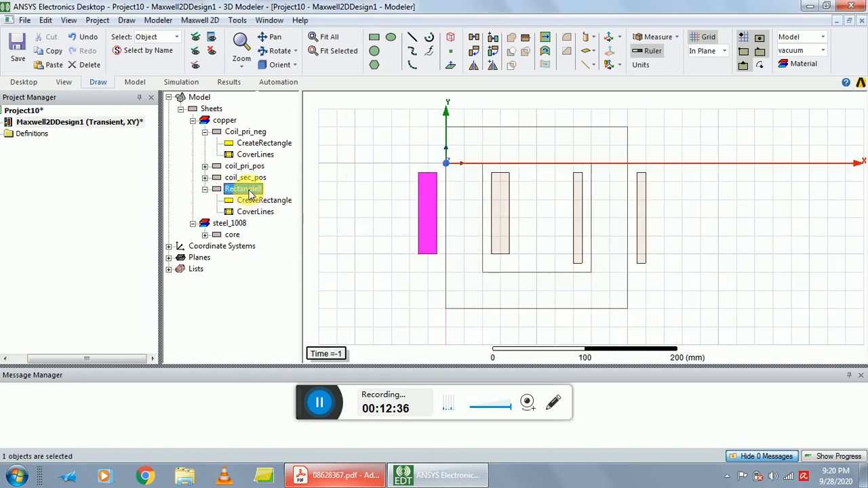
{"action": "double_click", "coordinate": [249, 191]}
{"action": "left_click", "coordinate": [474, 153]}
{"action": "left_click", "coordinate": [475, 154]}
{"action": "key", "text": "BackSpace"}
{"action": "key", "text": "BackSpace"}
{"action": "key", "text": "BackSpace"}
{"action": "key", "text": "BackSpace"}
{"action": "key", "text": "BackSpace"}
{"action": "key", "text": "BackSpace"}
{"action": "key", "text": "BackSpace"}
{"action": "key", "text": "BackSpace"}
{"action": "key", "text": "BackSpace"}
{"action": "key", "text": "BackSpace"}
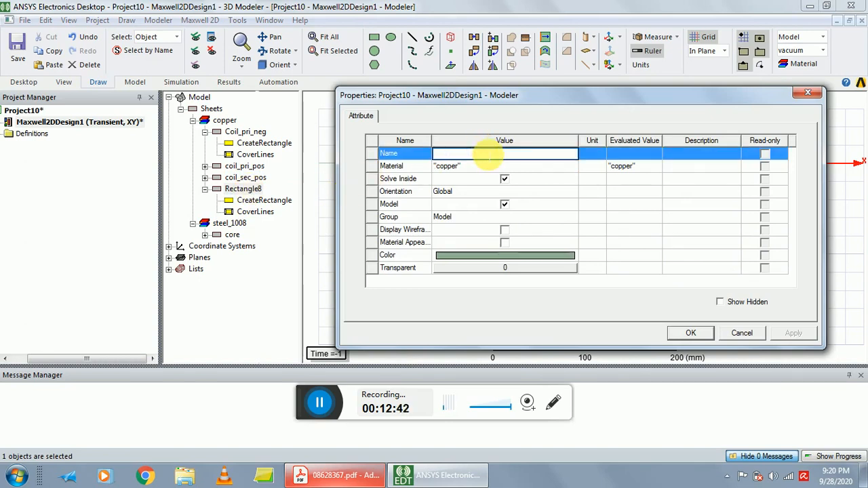
{"action": "type", "text": "coil"}
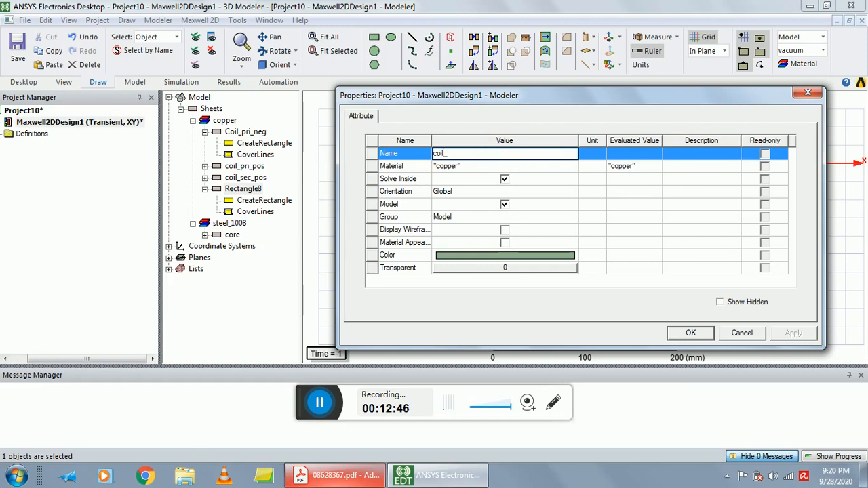
{"action": "type", "text": "_se"}
{"action": "type", "text": "c_neg"}
Set the display colour of coil_sec_neg to brown (RGB 128, 64, 0) and apply its new properties.
{"action": "left_click", "coordinate": [489, 255]}
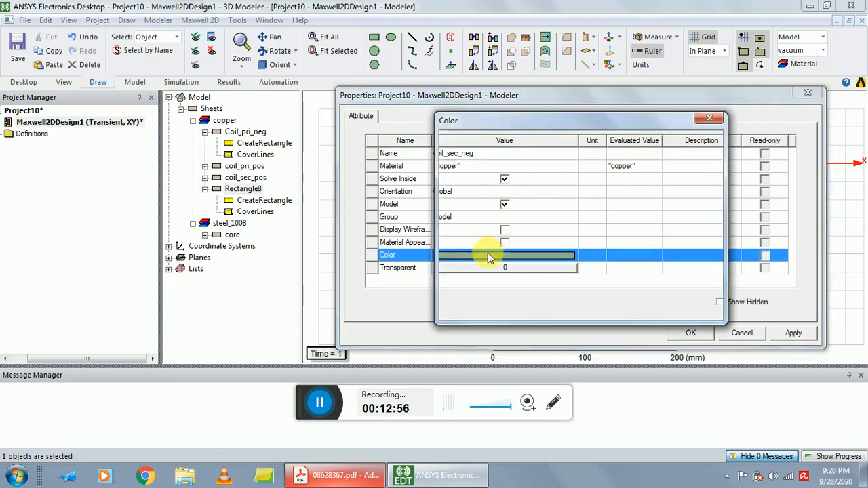
{"action": "left_click", "coordinate": [467, 208]}
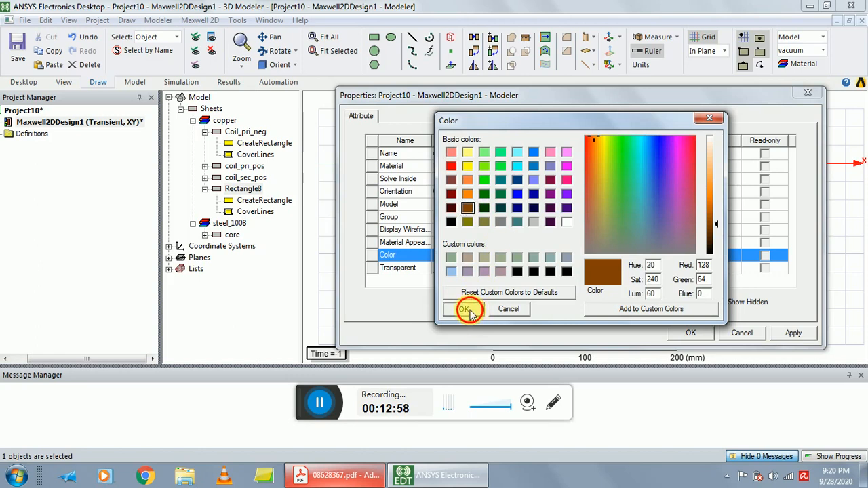
{"action": "left_click", "coordinate": [463, 308]}
{"action": "left_click", "coordinate": [680, 332]}
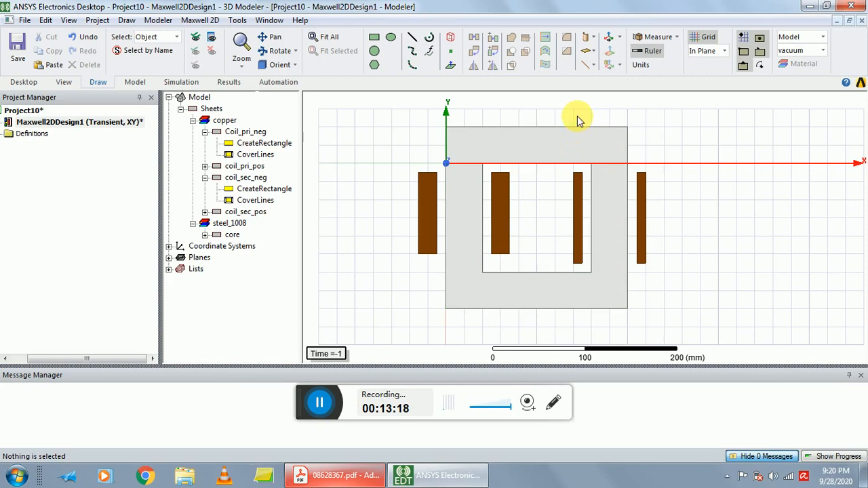
Set the model depth to 51 mm in the 2D design settings and apply it.
{"action": "left_click", "coordinate": [219, 21]}
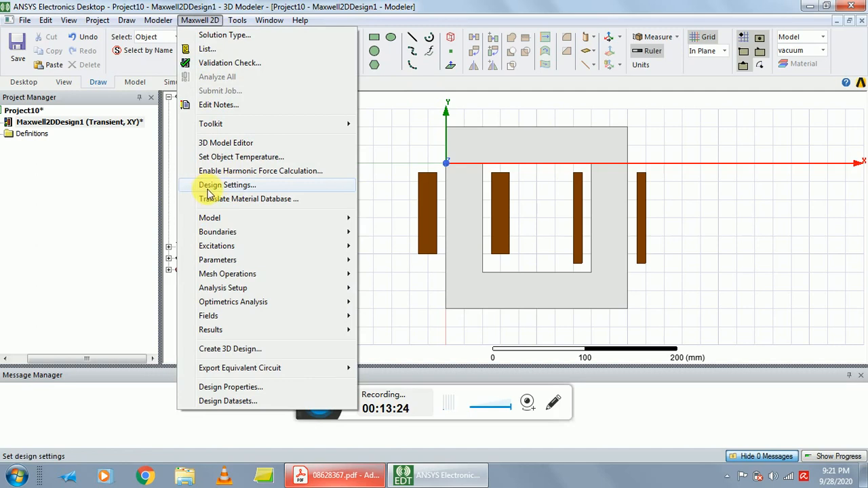
{"action": "left_click", "coordinate": [227, 185]}
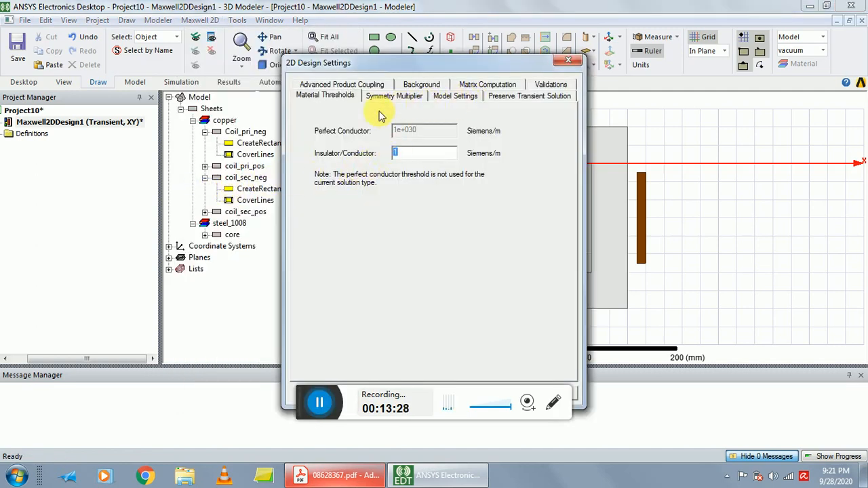
{"action": "left_click", "coordinate": [458, 99]}
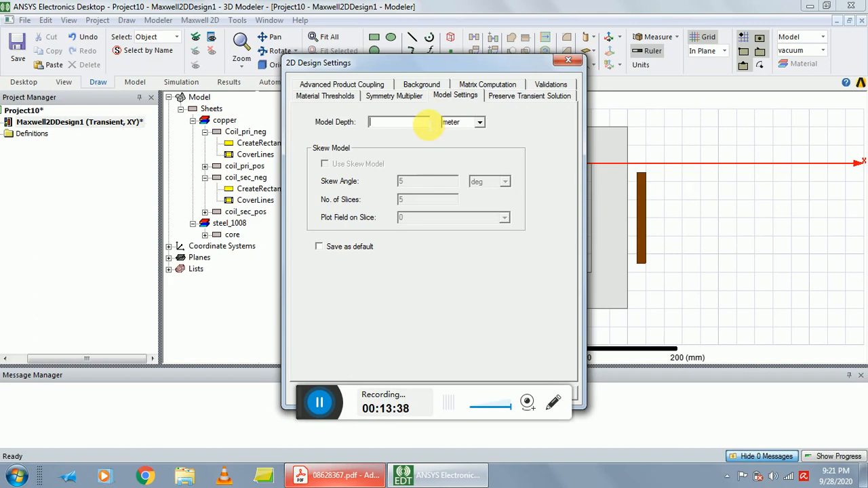
{"action": "type", "text": "51"}
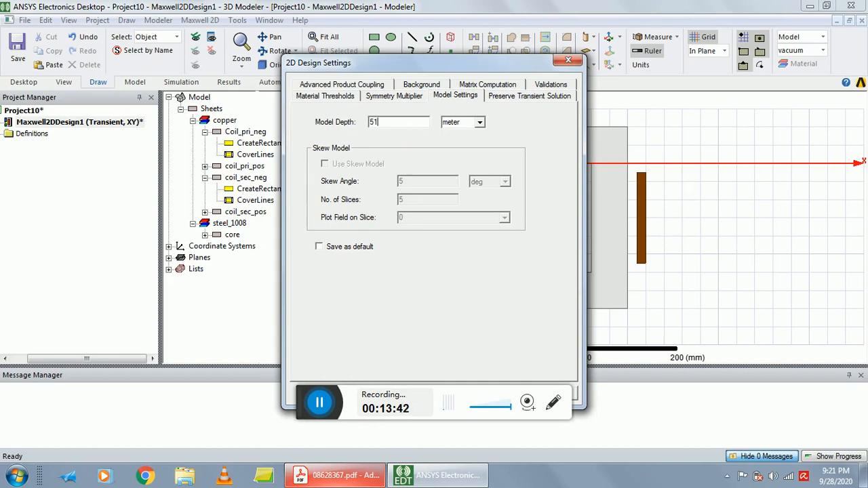
{"action": "left_click", "coordinate": [475, 122]}
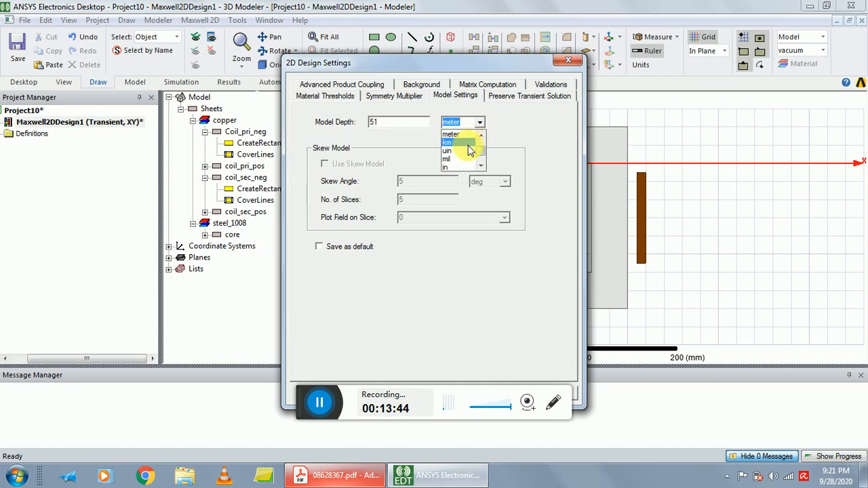
{"action": "scroll", "coordinate": [463, 151], "scroll_direction": "up", "scroll_amount": 3}
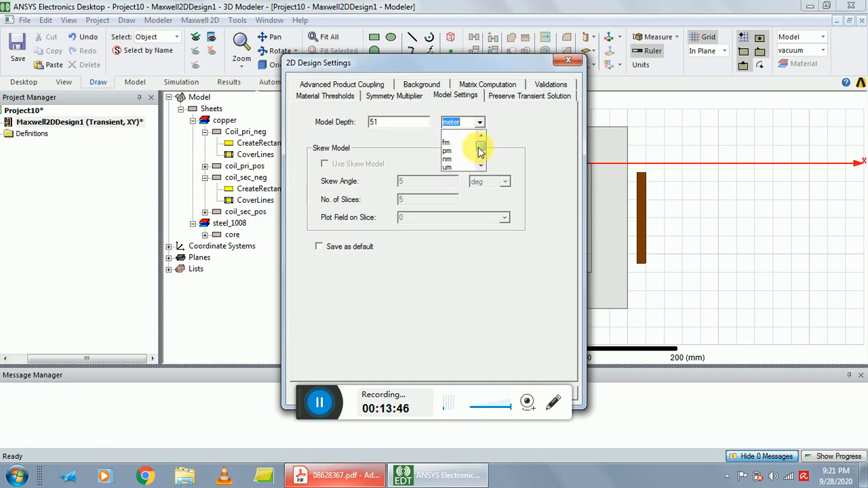
{"action": "scroll", "coordinate": [465, 159], "scroll_direction": "down", "scroll_amount": 3}
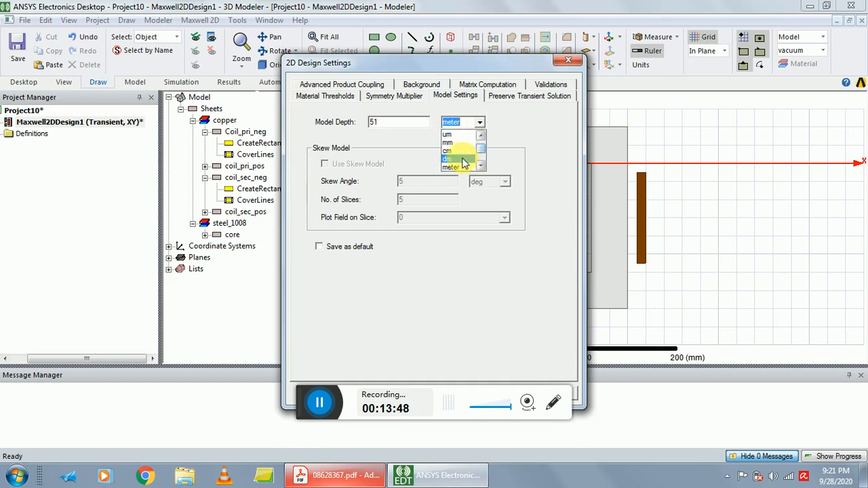
{"action": "left_click", "coordinate": [462, 143]}
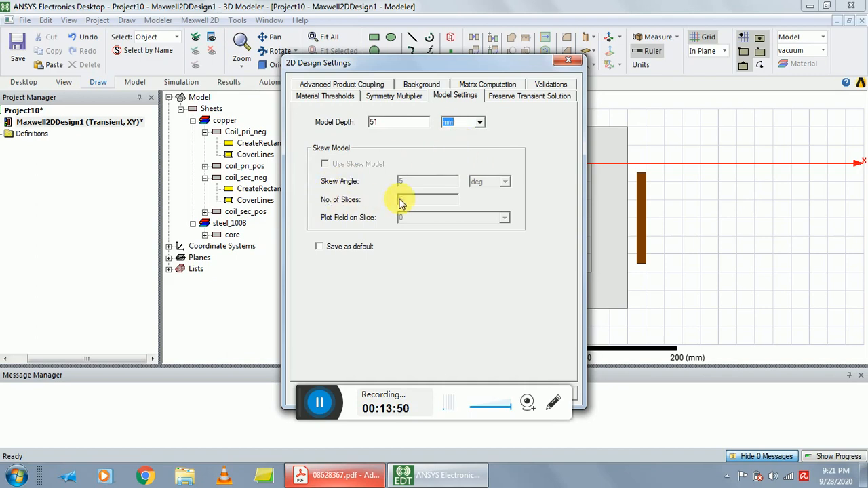
{"action": "left_click_drag", "start_coordinate": [412, 68], "coordinate": [594, 34]}
{"action": "left_click", "coordinate": [685, 357]}
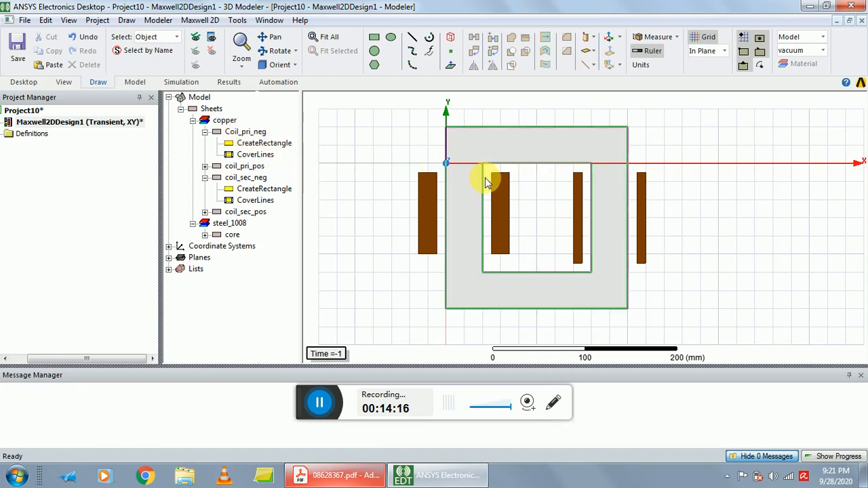
Assign a coil excitation to coil_pri_pos with 50 conductors and positive polarity.
{"action": "left_click", "coordinate": [641, 216]}
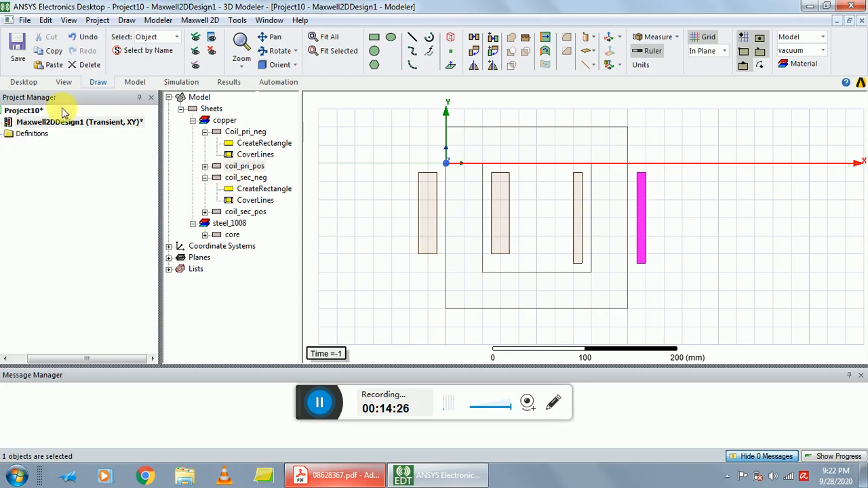
{"action": "double_click", "coordinate": [92, 100]}
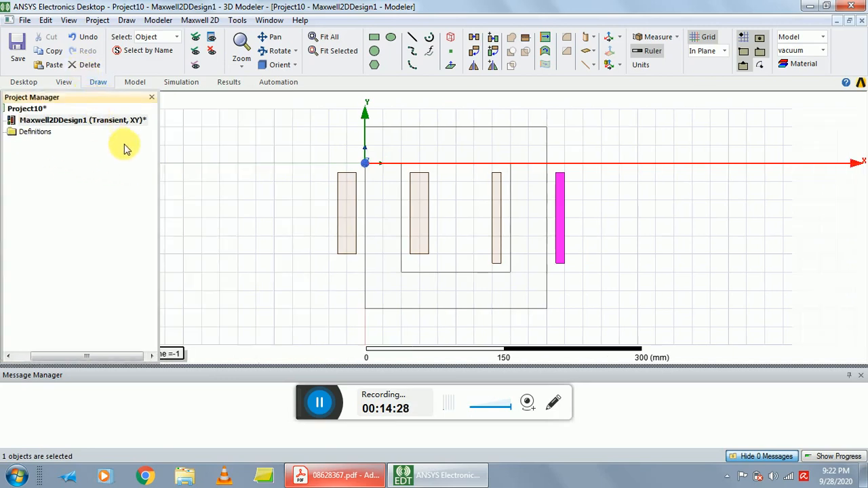
{"action": "double_click", "coordinate": [115, 101]}
{"action": "right_click", "coordinate": [245, 167]}
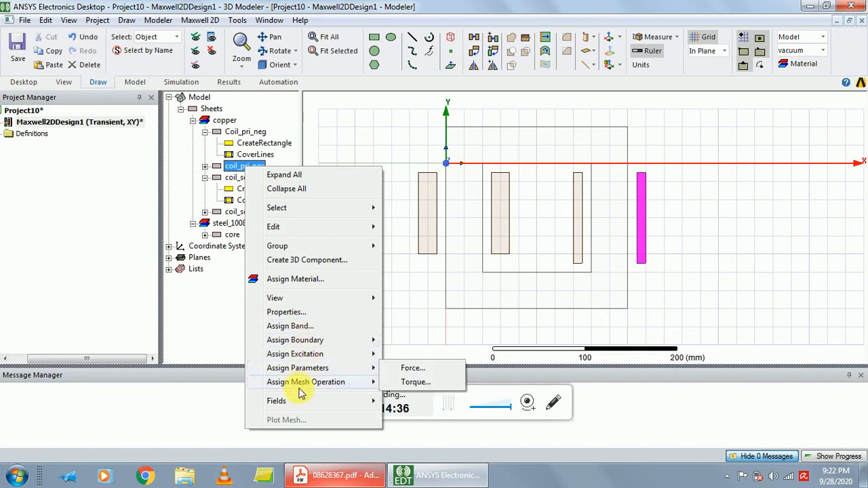
{"action": "mouse_move", "coordinate": [331, 370]}
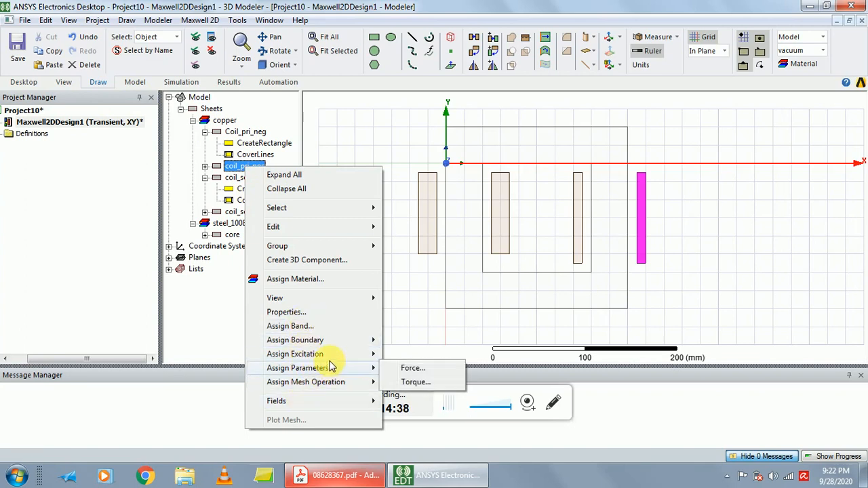
{"action": "mouse_move", "coordinate": [333, 356]}
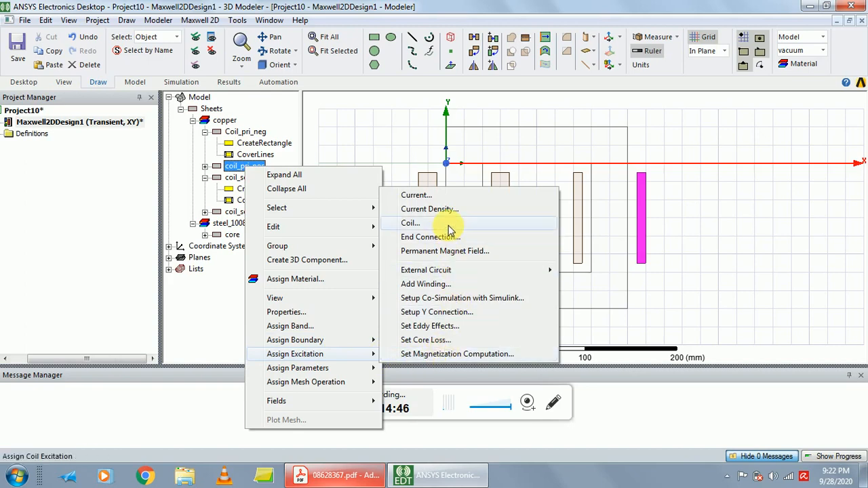
{"action": "left_click", "coordinate": [411, 223]}
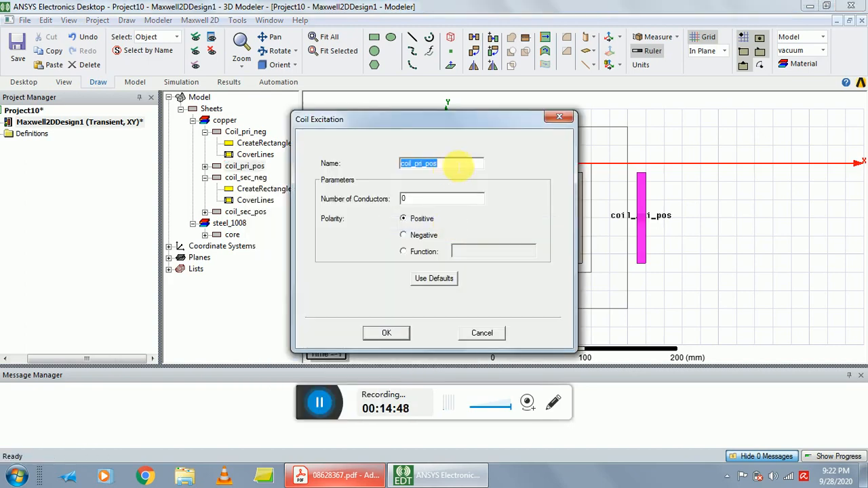
{"action": "double_click", "coordinate": [404, 198]}
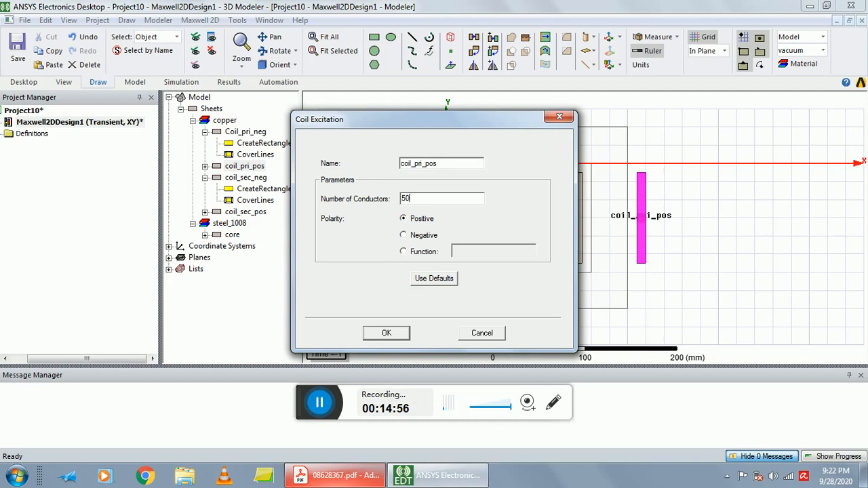
{"action": "double_click", "coordinate": [406, 198]}
{"action": "left_click", "coordinate": [421, 202]}
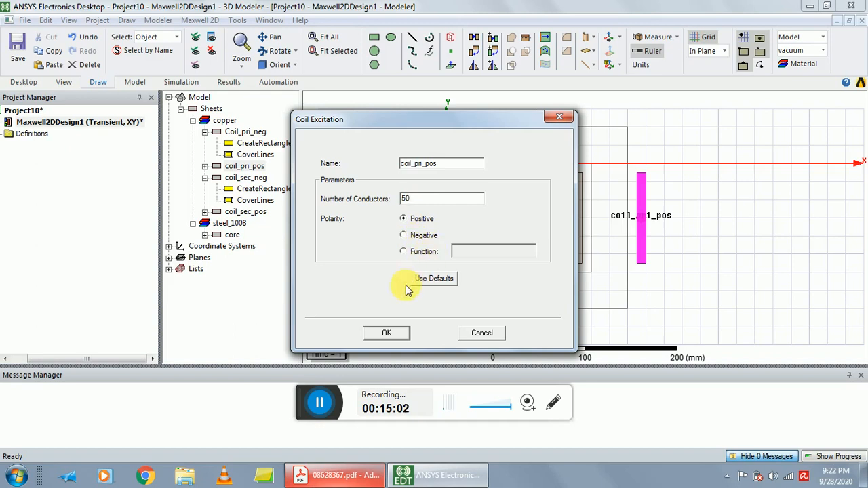
{"action": "left_click", "coordinate": [386, 333]}
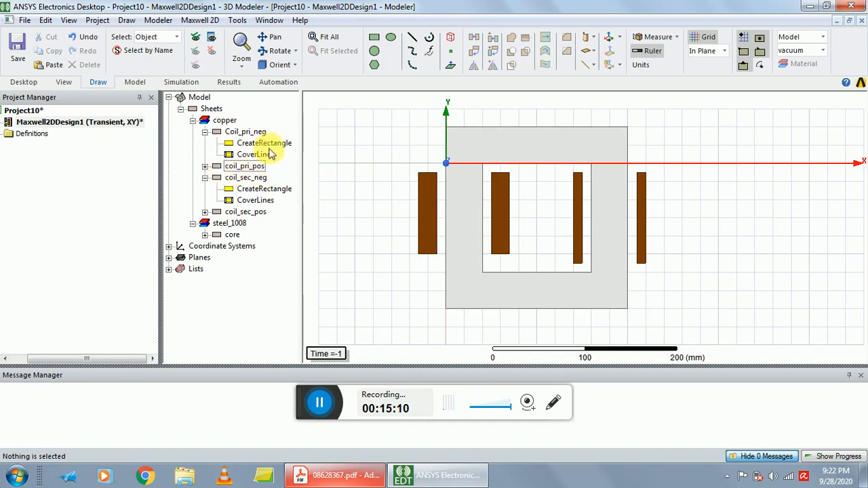
Assign a coil excitation to Coil_pri_neg with 50 conductors and negative polarity.
{"action": "left_click", "coordinate": [242, 131]}
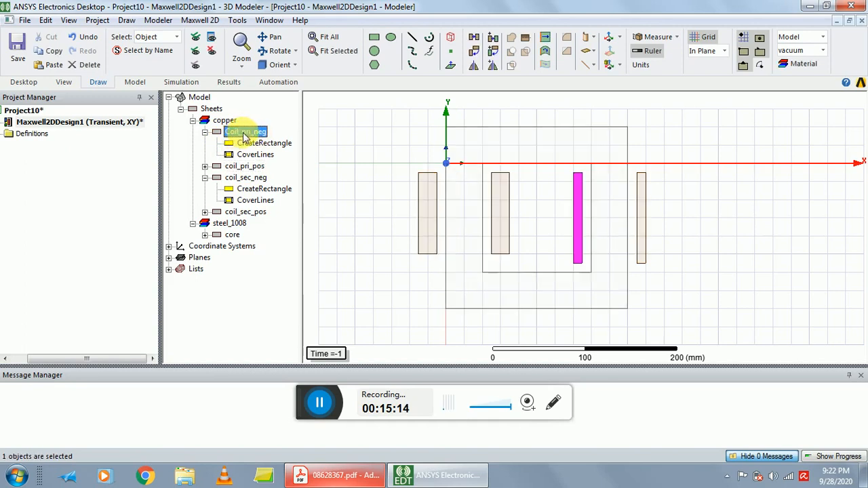
{"action": "right_click", "coordinate": [244, 134]}
{"action": "mouse_move", "coordinate": [306, 324]}
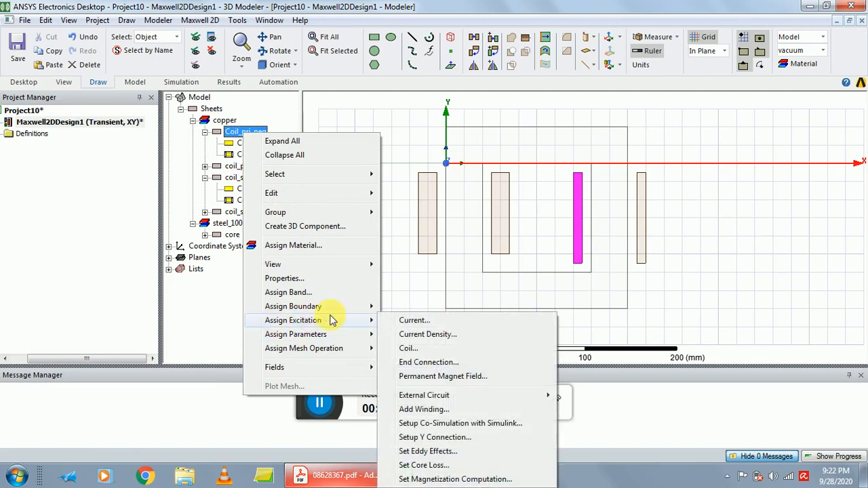
{"action": "left_click", "coordinate": [421, 350]}
{"action": "left_click", "coordinate": [442, 199]}
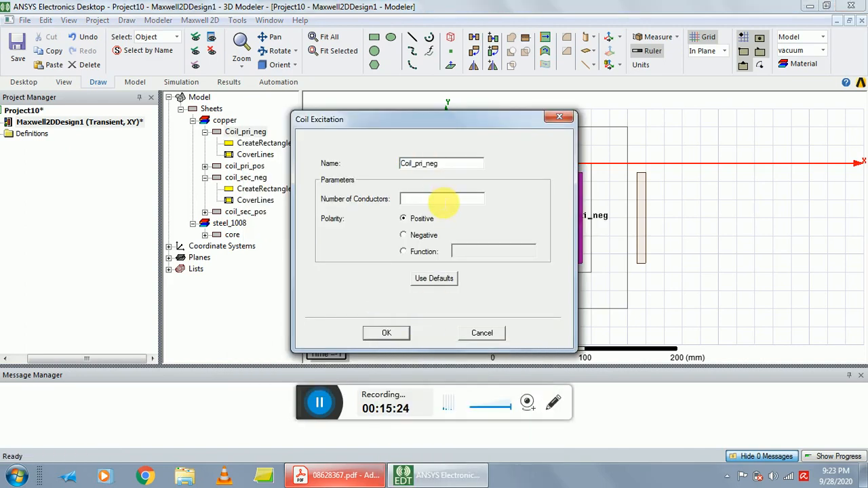
{"action": "type", "text": "50"}
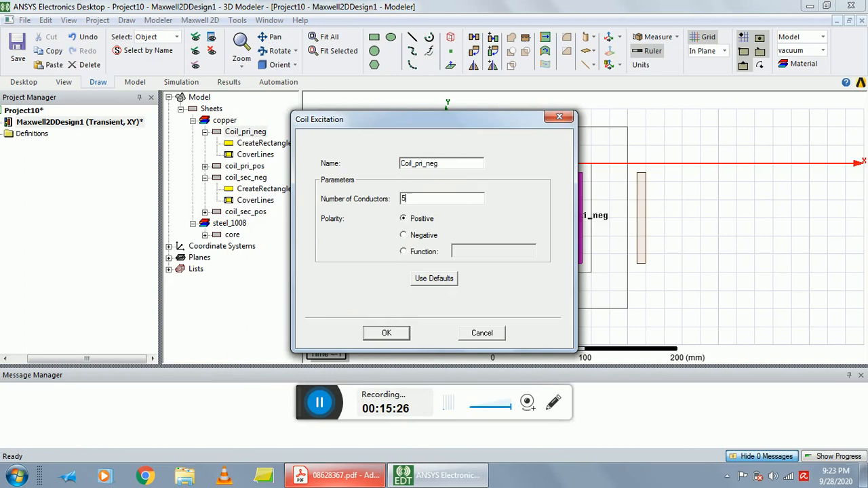
{"action": "left_click", "coordinate": [409, 237]}
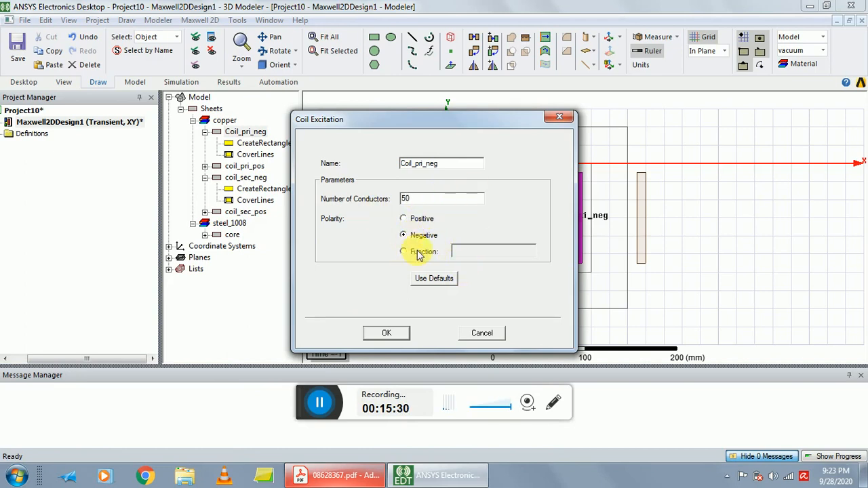
{"action": "left_click", "coordinate": [387, 333]}
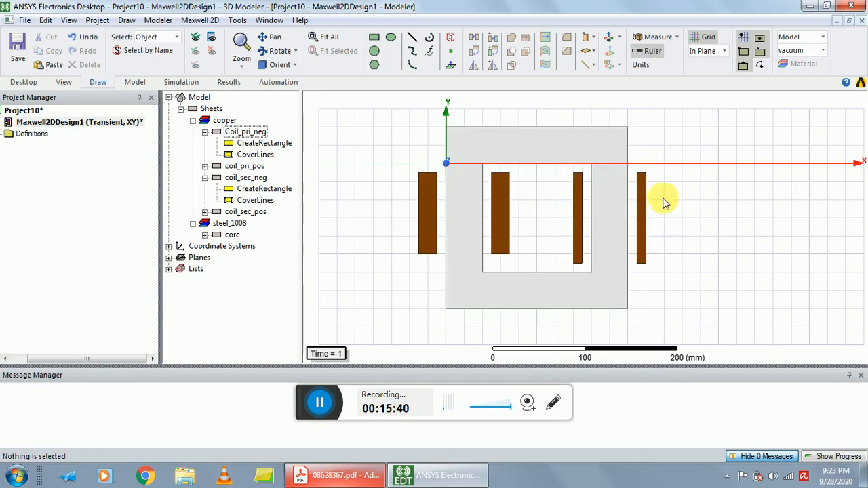
Assign a coil excitation to coil_sec_pos with 251 conductors and positive polarity.
{"action": "left_click", "coordinate": [506, 215]}
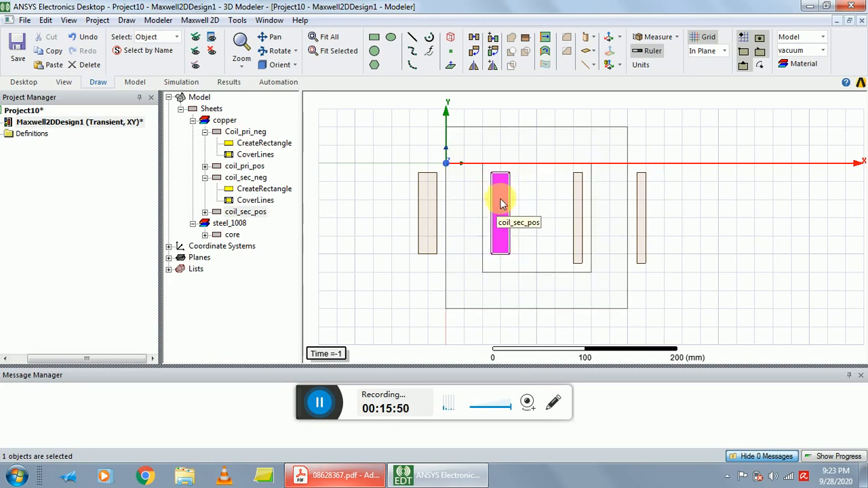
{"action": "left_click", "coordinate": [246, 212]}
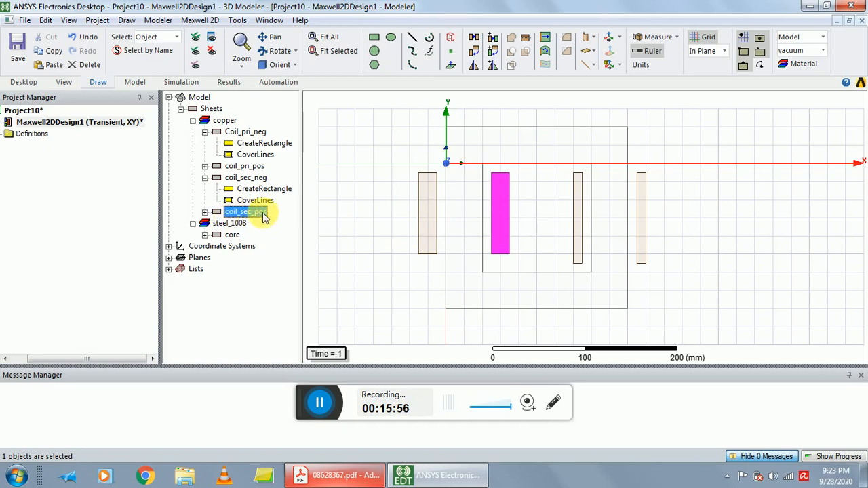
{"action": "right_click", "coordinate": [264, 216]}
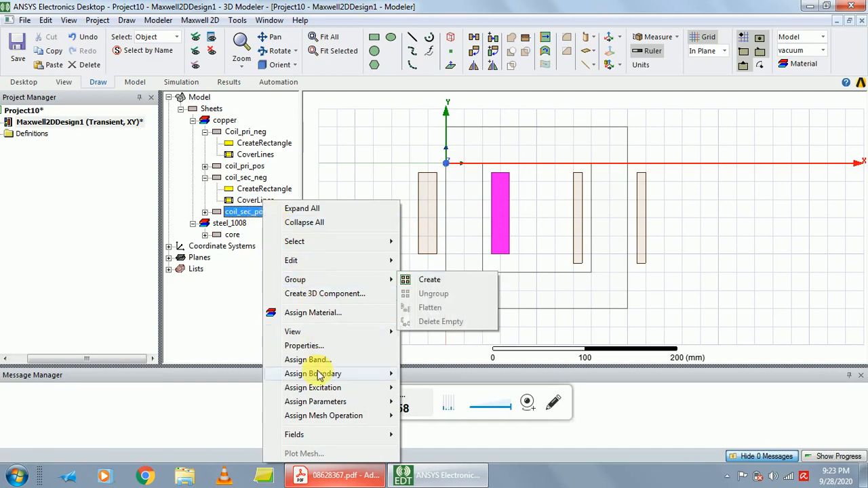
{"action": "mouse_move", "coordinate": [339, 402]}
{"action": "mouse_move", "coordinate": [372, 390]}
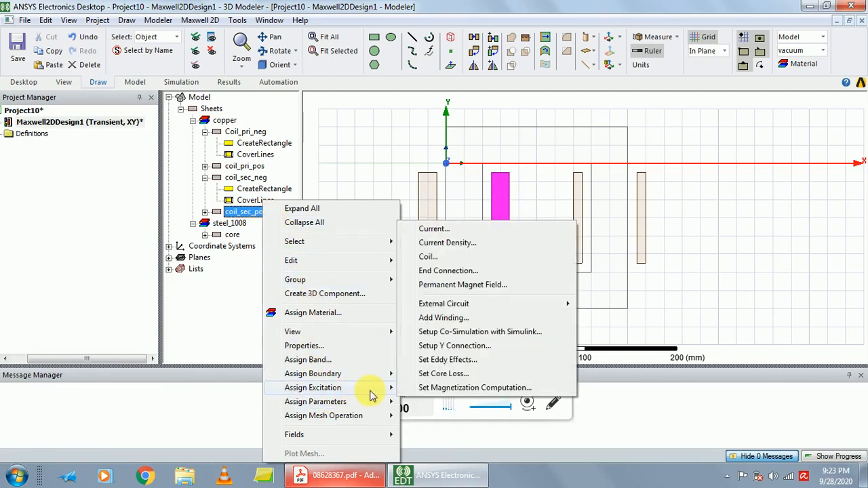
{"action": "left_click", "coordinate": [453, 258]}
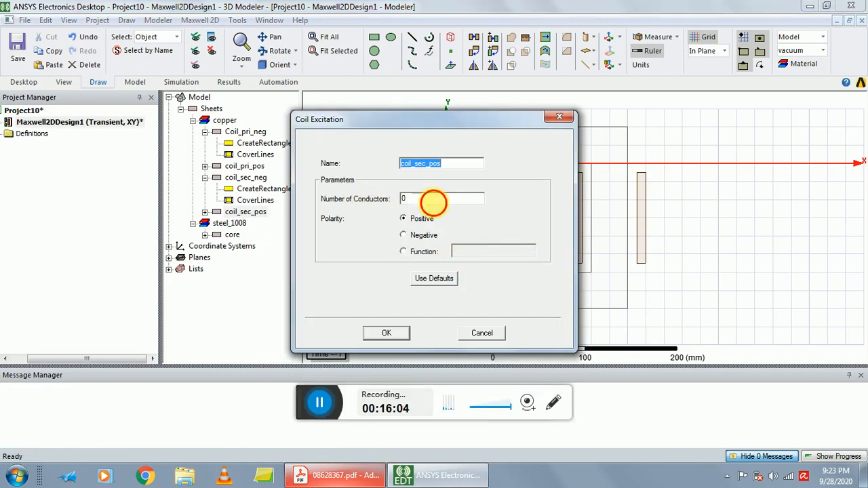
{"action": "left_click", "coordinate": [433, 199]}
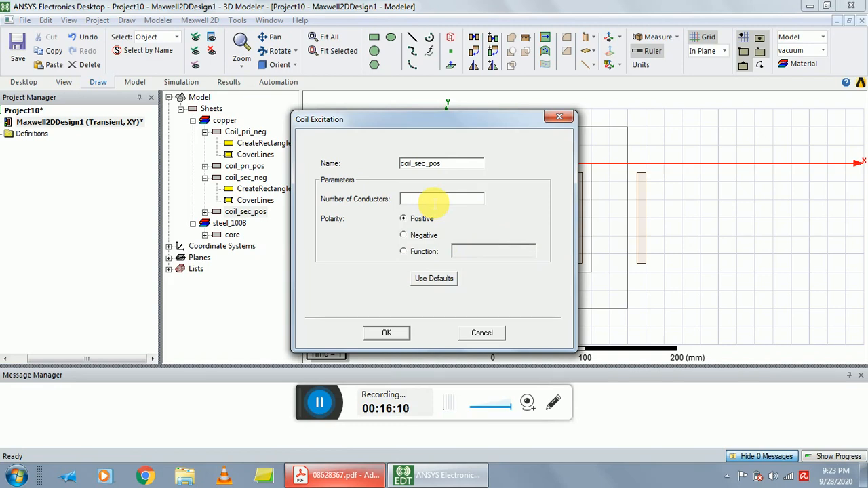
{"action": "type", "text": "251"}
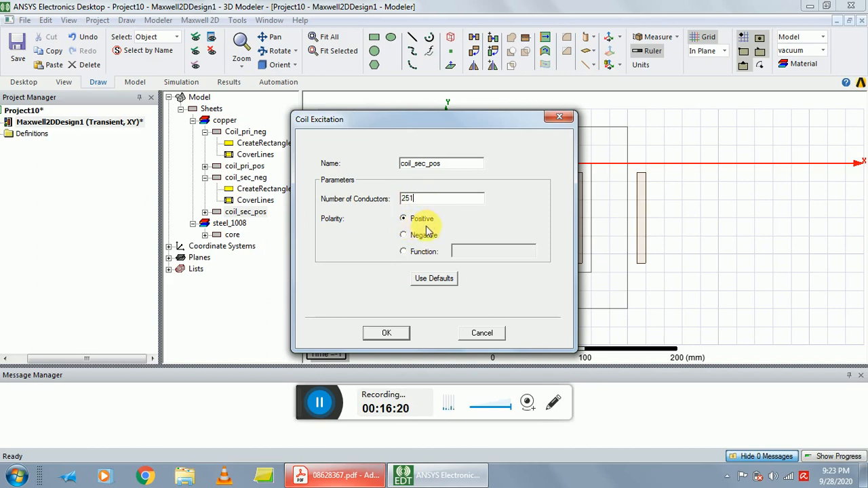
{"action": "left_click", "coordinate": [387, 333]}
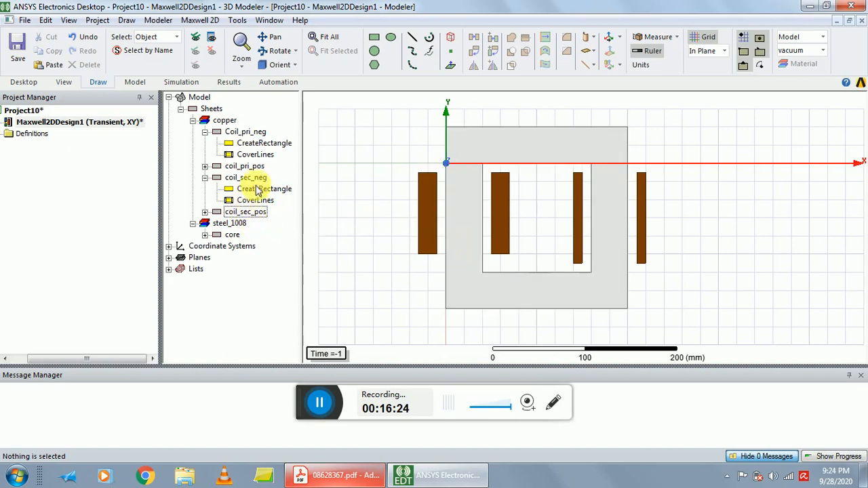
Assign a coil excitation to coil_sec_neg with 251 conductors and negative polarity.
{"action": "left_click", "coordinate": [247, 179]}
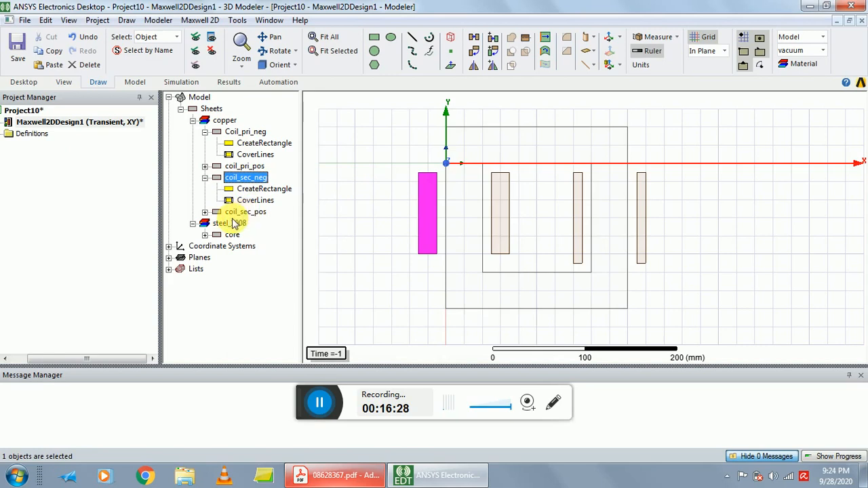
{"action": "right_click", "coordinate": [254, 184]}
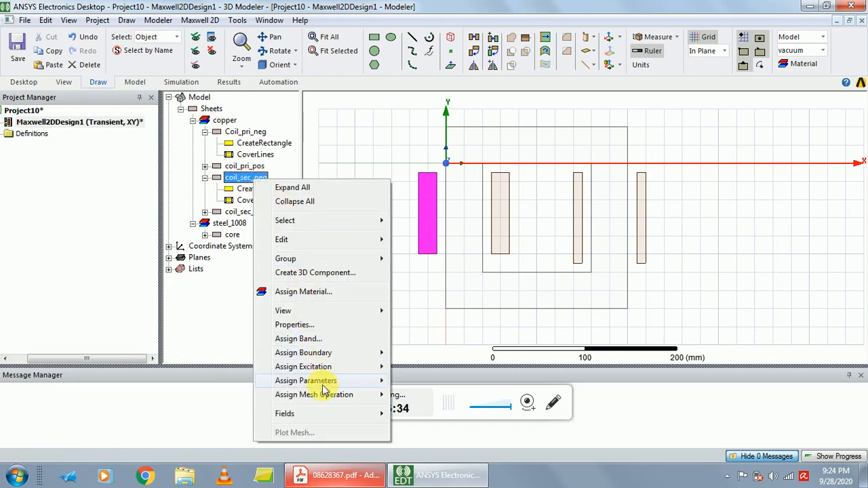
{"action": "mouse_move", "coordinate": [325, 380]}
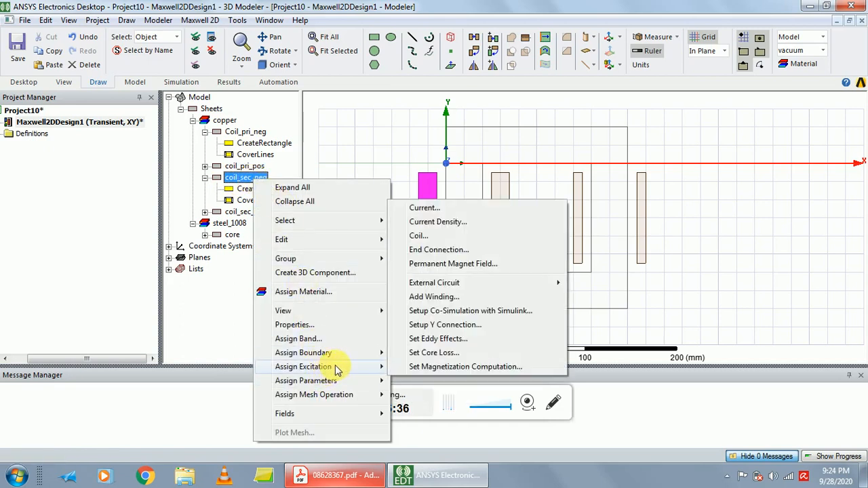
{"action": "left_click", "coordinate": [433, 235]}
{"action": "left_click", "coordinate": [434, 198]}
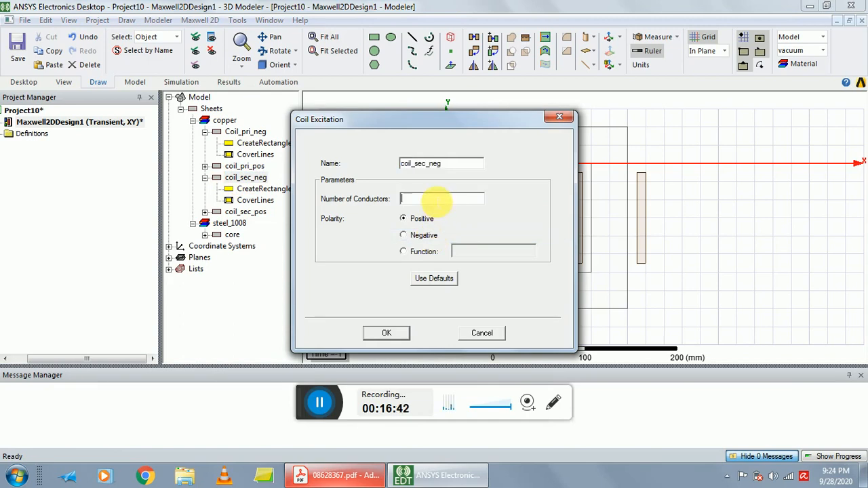
{"action": "type", "text": "251"}
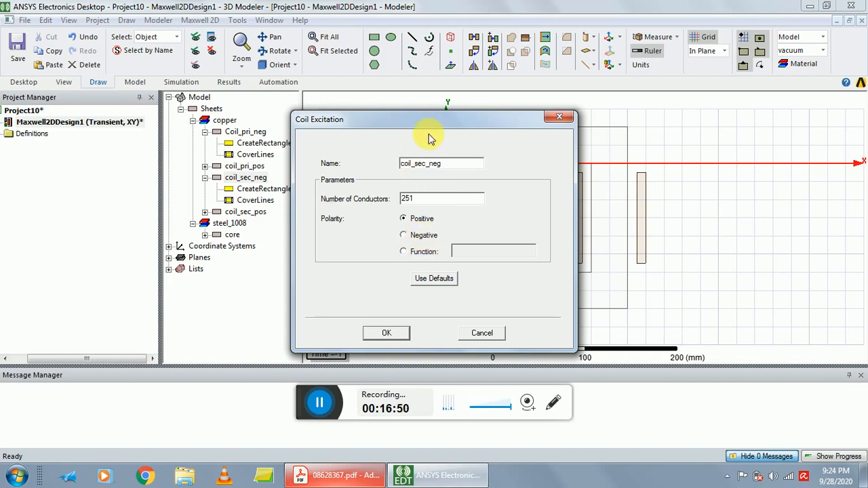
{"action": "left_click_drag", "start_coordinate": [430, 120], "coordinate": [458, 115]}
{"action": "left_click", "coordinate": [437, 231]}
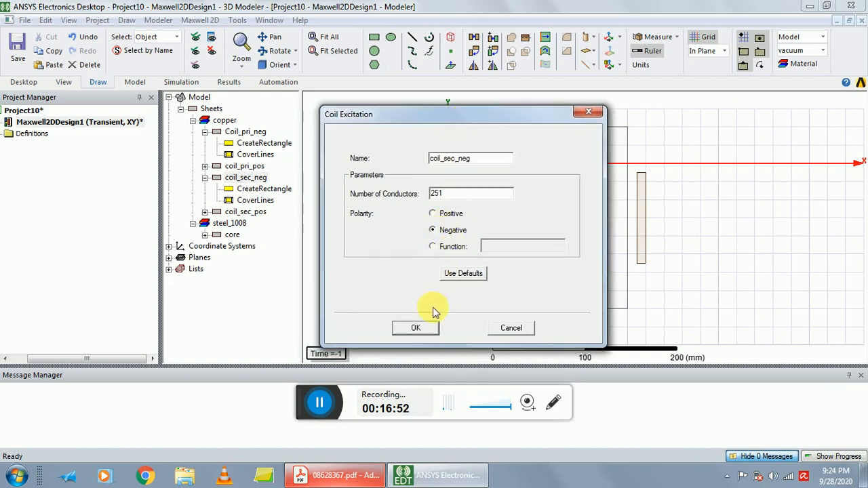
{"action": "left_click", "coordinate": [415, 327]}
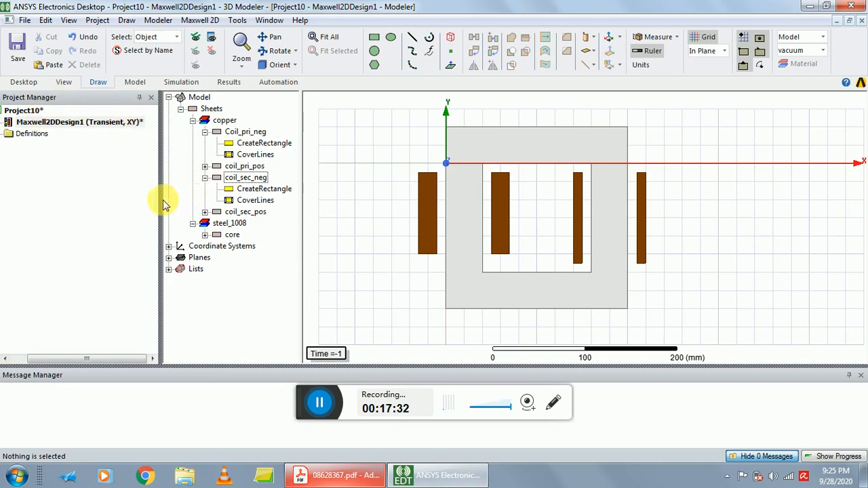
Widen the project tree area and expand Maxwell2DDesign1 down to its list of coil excitations.
{"action": "left_click_drag", "start_coordinate": [92, 357], "coordinate": [76, 358]}
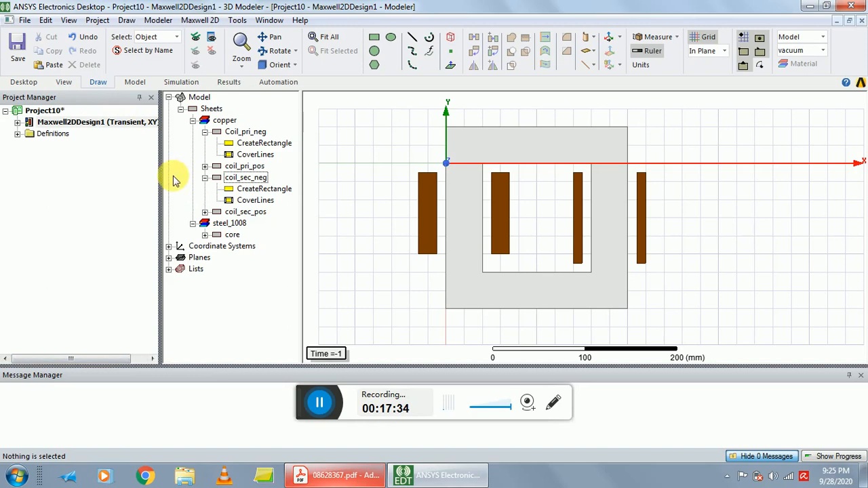
{"action": "left_click_drag", "start_coordinate": [169, 187], "coordinate": [138, 174]}
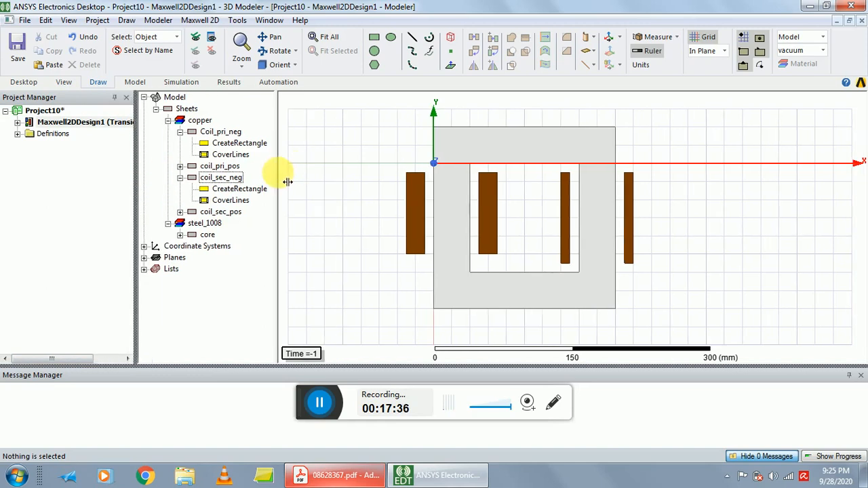
{"action": "left_click_drag", "start_coordinate": [279, 174], "coordinate": [282, 175]}
{"action": "left_click", "coordinate": [131, 177]}
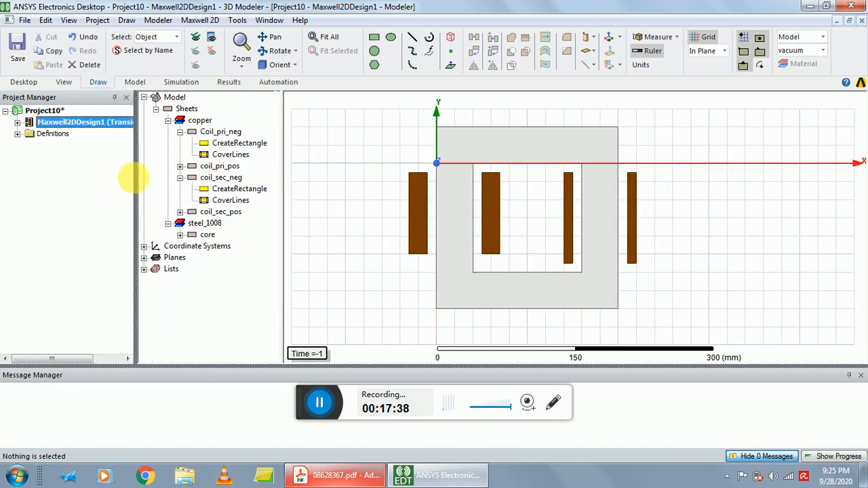
{"action": "left_click_drag", "start_coordinate": [136, 179], "coordinate": [170, 172]}
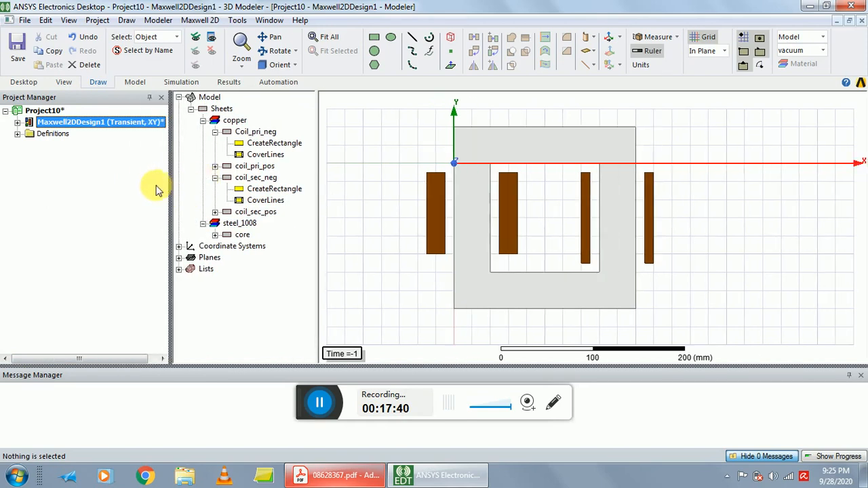
{"action": "left_click", "coordinate": [17, 123]}
{"action": "left_click", "coordinate": [29, 168]}
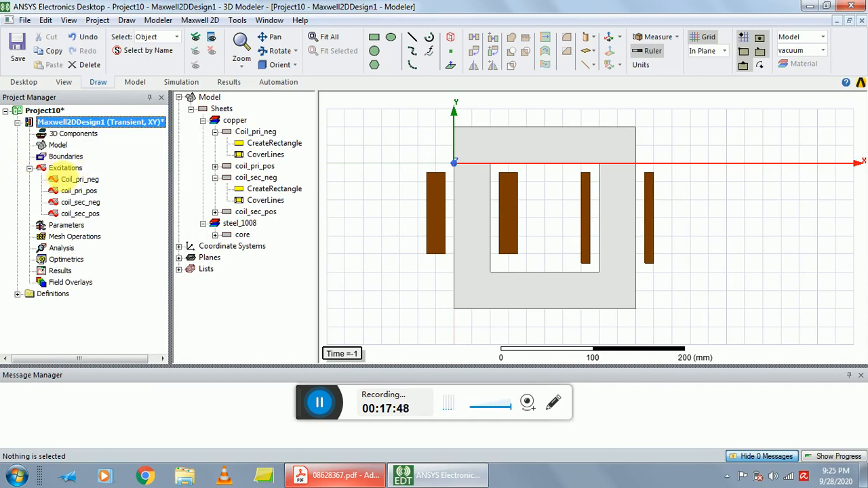
Add a new winding to the design's excitations and name it sec_wind.
{"action": "right_click", "coordinate": [66, 168]}
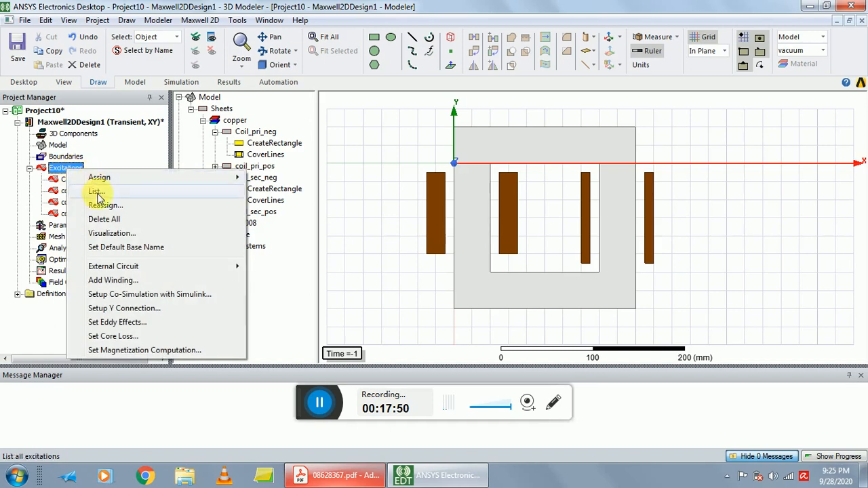
{"action": "left_click", "coordinate": [135, 285]}
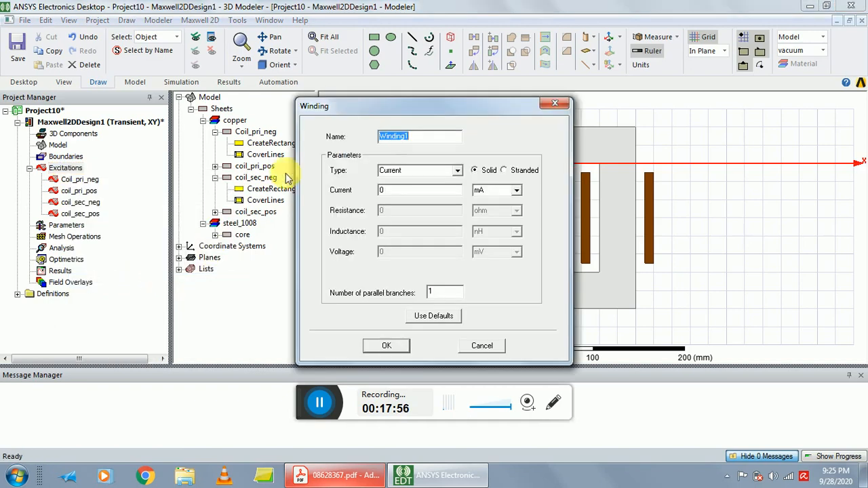
{"action": "key", "text": "BackSpace"}
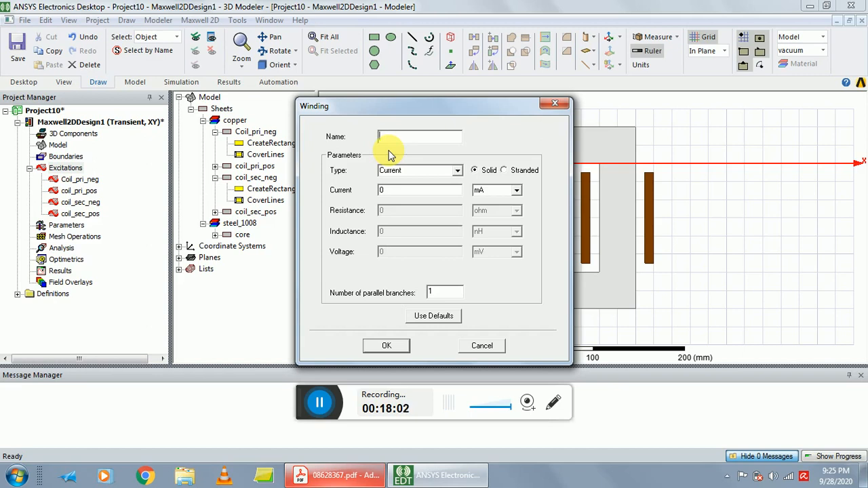
{"action": "type", "text": "s"}
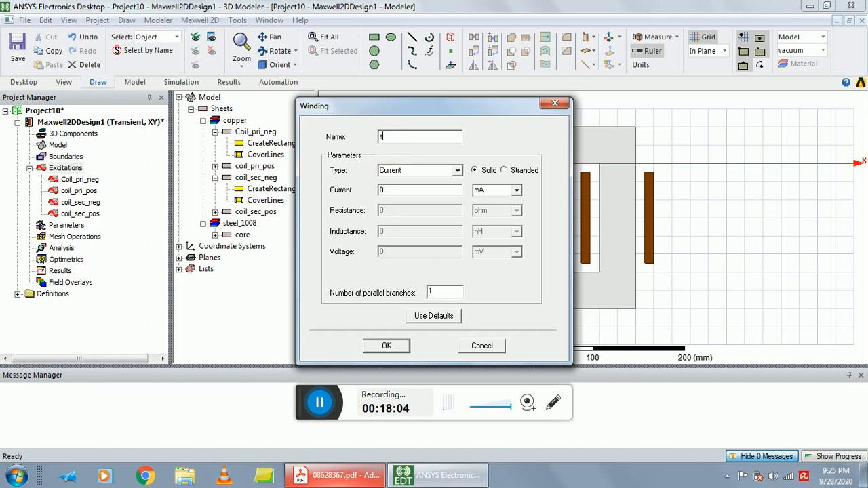
{"action": "type", "text": "ec_wind"}
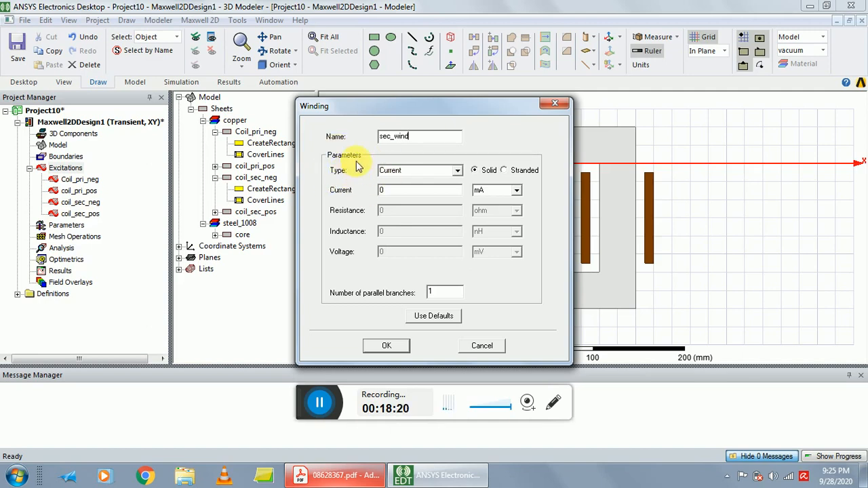
Define sec_wind as a stranded voltage winding with its initial current unit in A.
{"action": "left_click", "coordinate": [457, 171]}
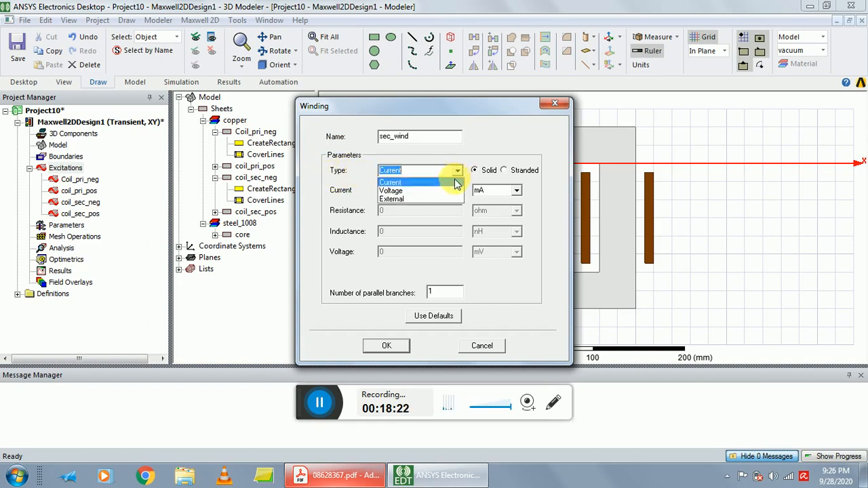
{"action": "left_click", "coordinate": [451, 190]}
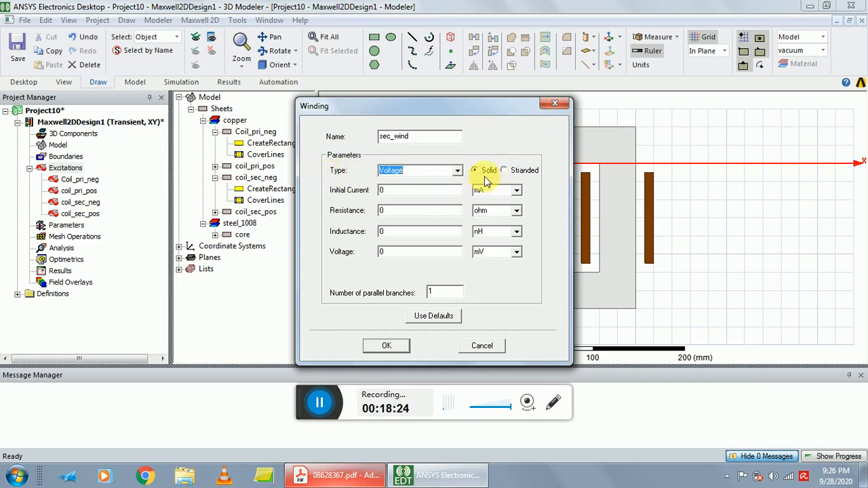
{"action": "left_click", "coordinate": [502, 170]}
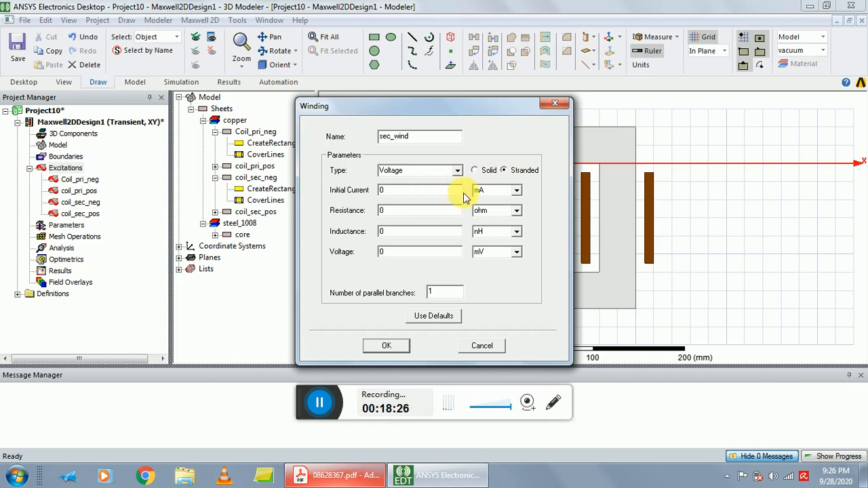
{"action": "left_click", "coordinate": [517, 190]}
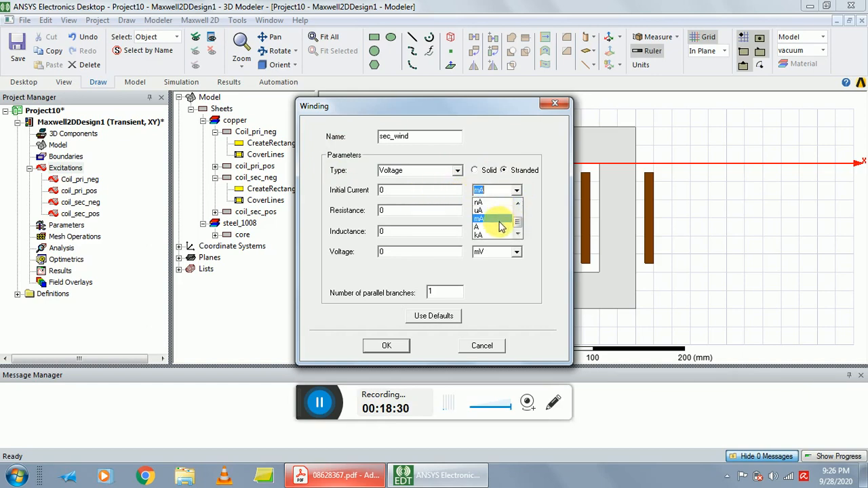
{"action": "left_click", "coordinate": [495, 226]}
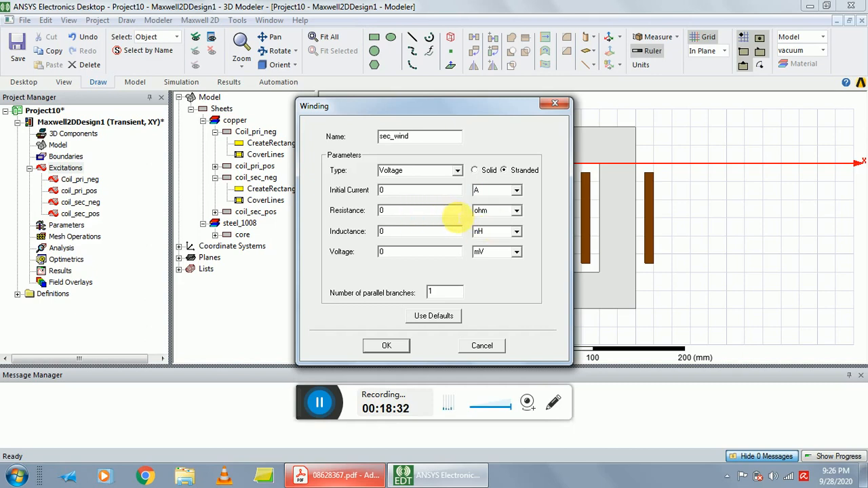
Set sec_wind's resistance to 2 ohm and its inductance to 250 mH.
{"action": "left_click_drag", "start_coordinate": [455, 211], "coordinate": [341, 231]}
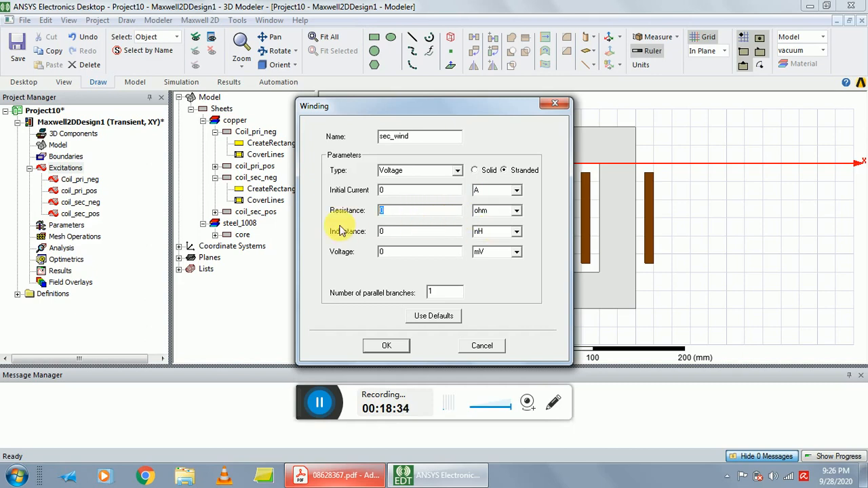
{"action": "type", "text": "2"}
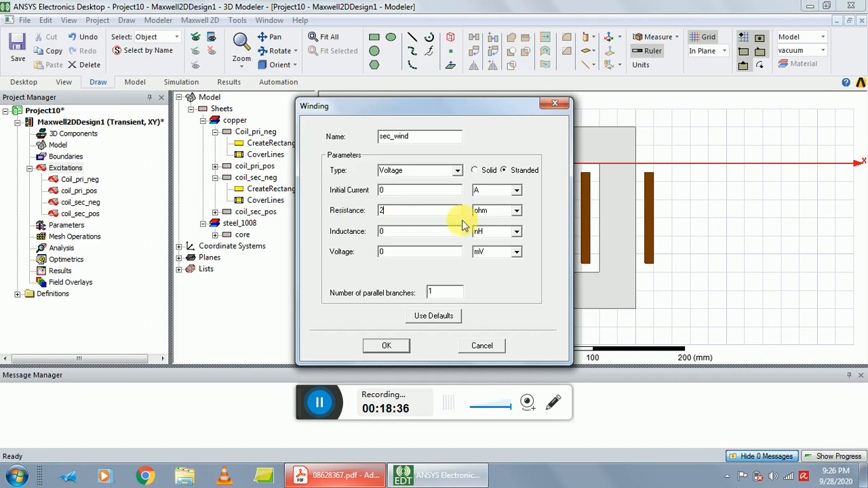
{"action": "left_click", "coordinate": [397, 233]}
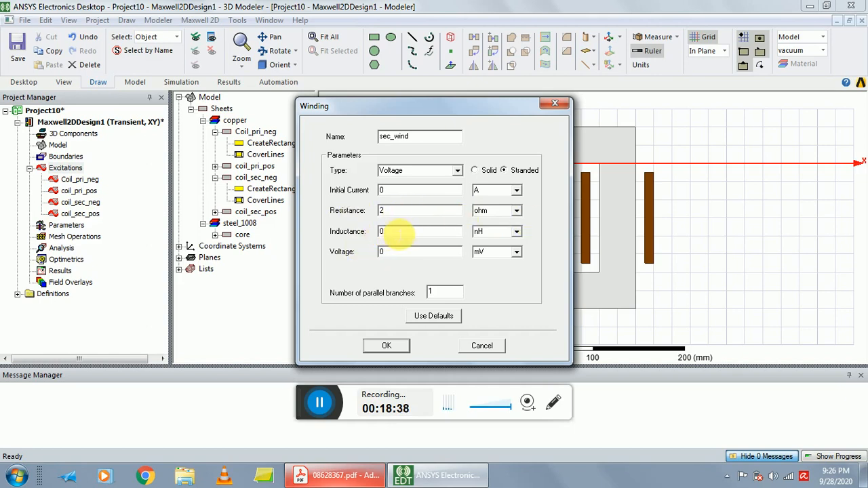
{"action": "left_click_drag", "start_coordinate": [396, 235], "coordinate": [371, 237]}
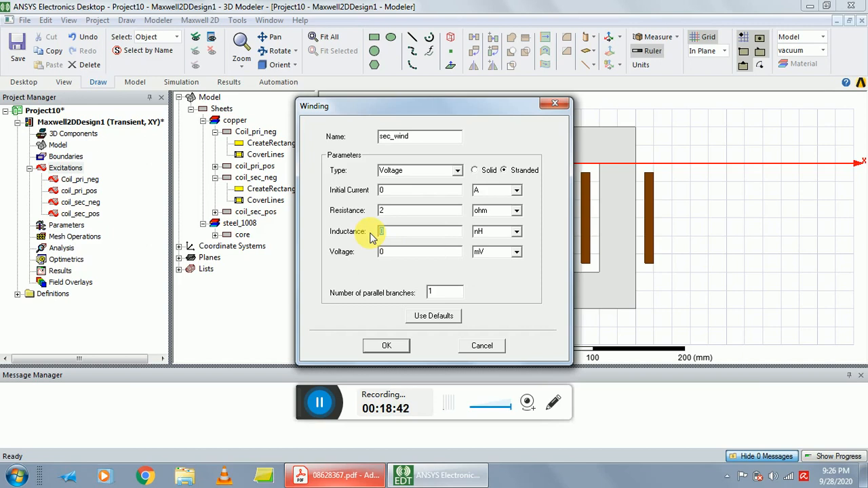
{"action": "type", "text": "250"}
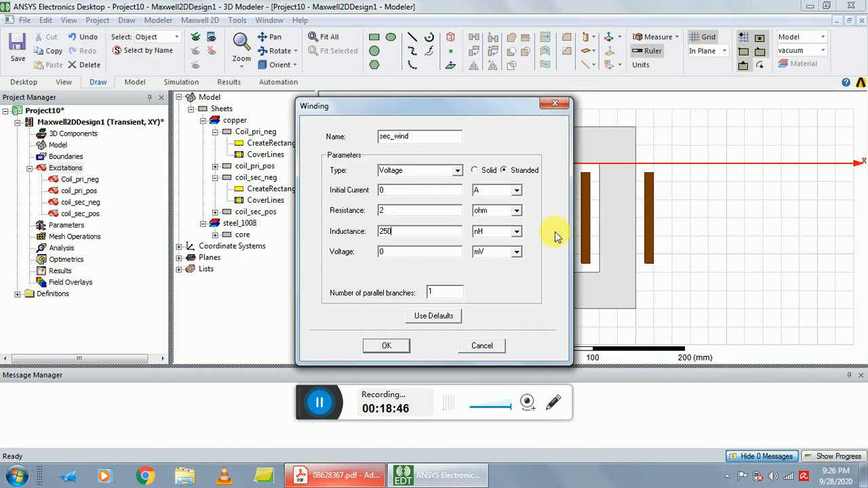
{"action": "left_click", "coordinate": [517, 232]}
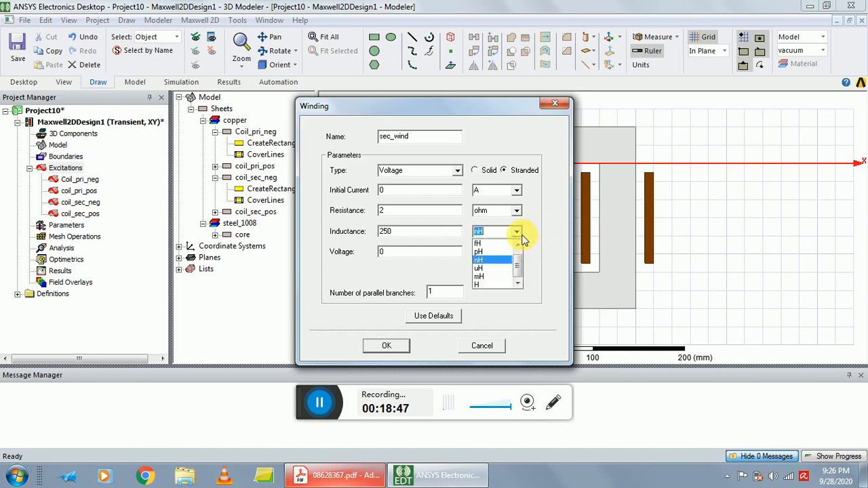
{"action": "left_click", "coordinate": [502, 276]}
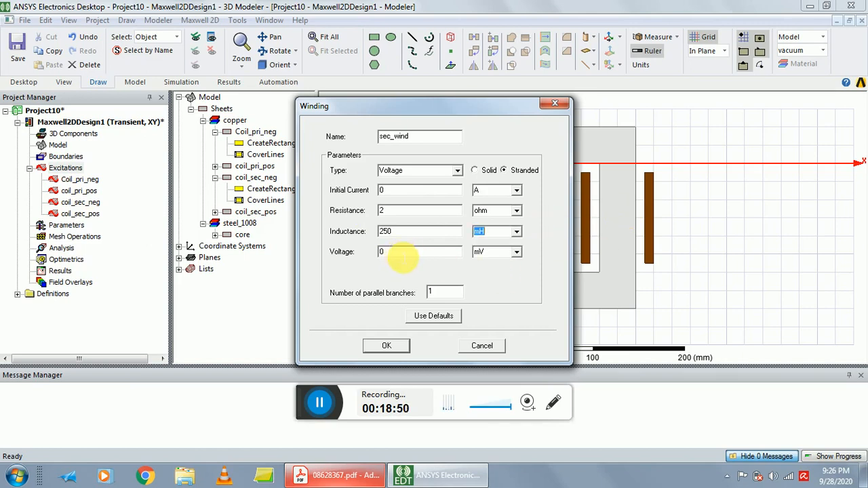
Enter 311*sin(2*pi*50*time) as the voltage expression of sec_wind.
{"action": "left_click_drag", "start_coordinate": [392, 253], "coordinate": [350, 254]}
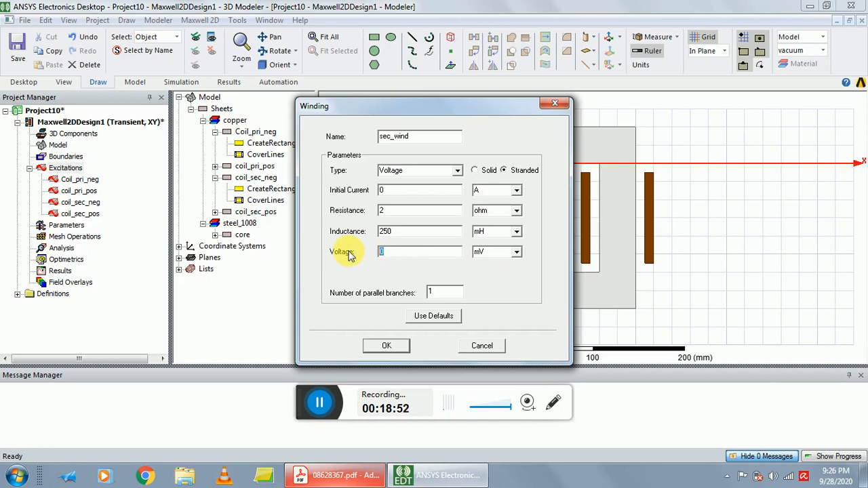
{"action": "type", "text": "3"}
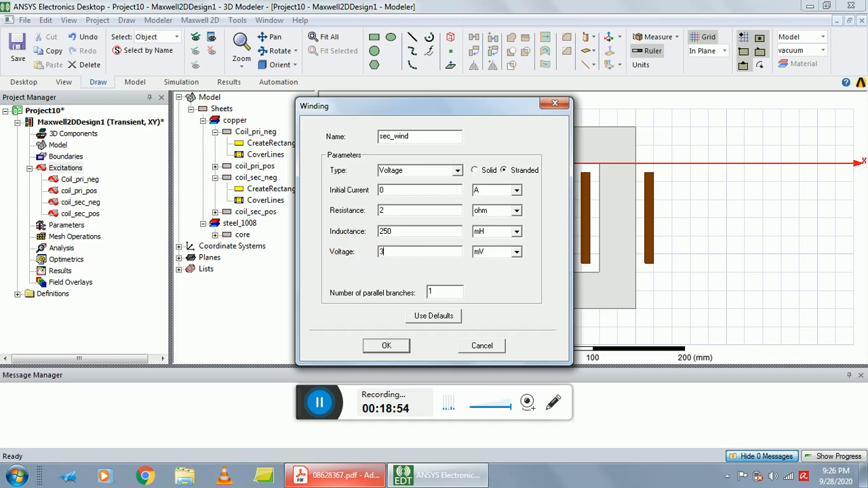
{"action": "type", "text": "11*sin(2*pi*50"}
{"action": "type", "text": "*"}
{"action": "type", "text": "*50"}
{"action": "type", "text": "*"}
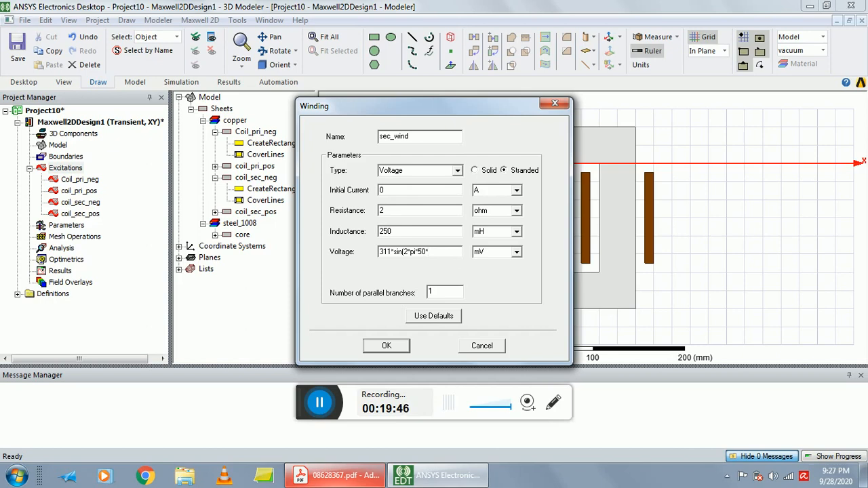
{"action": "type", "text": "ime)"}
Set the voltage unit of sec_wind to V and accept the winding definition.
{"action": "left_click", "coordinate": [515, 252]}
{"action": "left_click", "coordinate": [498, 261]}
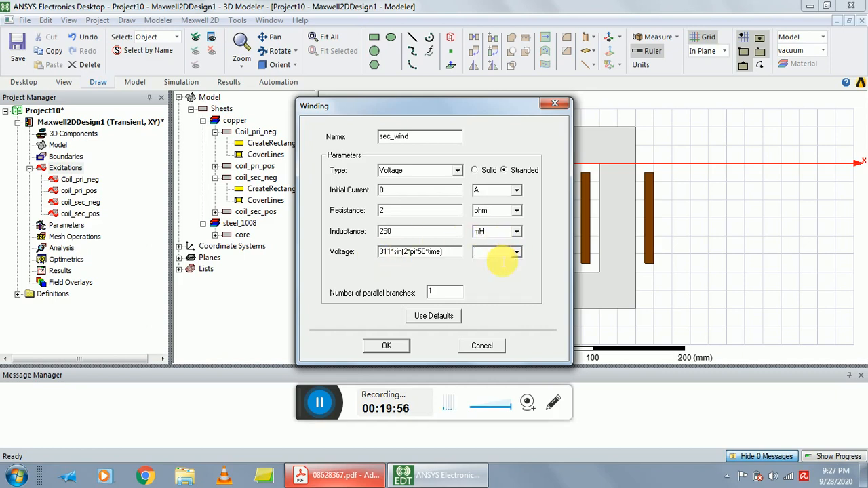
{"action": "left_click", "coordinate": [501, 261]}
{"action": "type", "text": "v"}
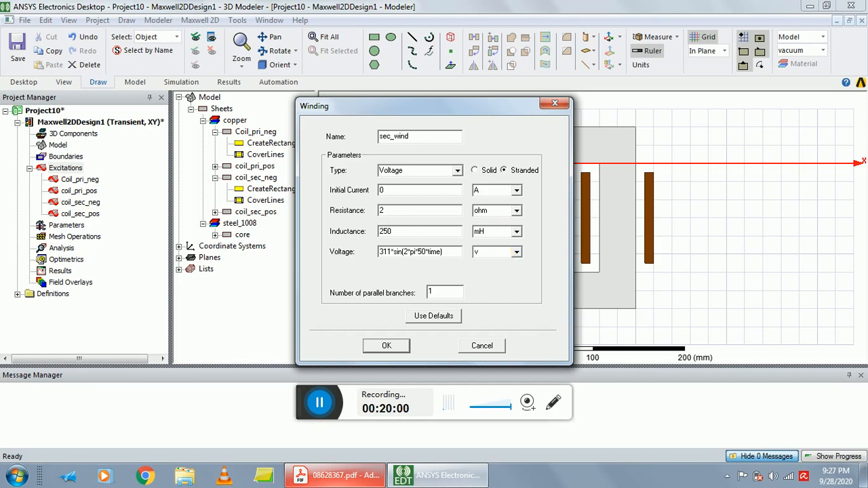
{"action": "type", "text": "V"}
{"action": "left_click", "coordinate": [391, 345]}
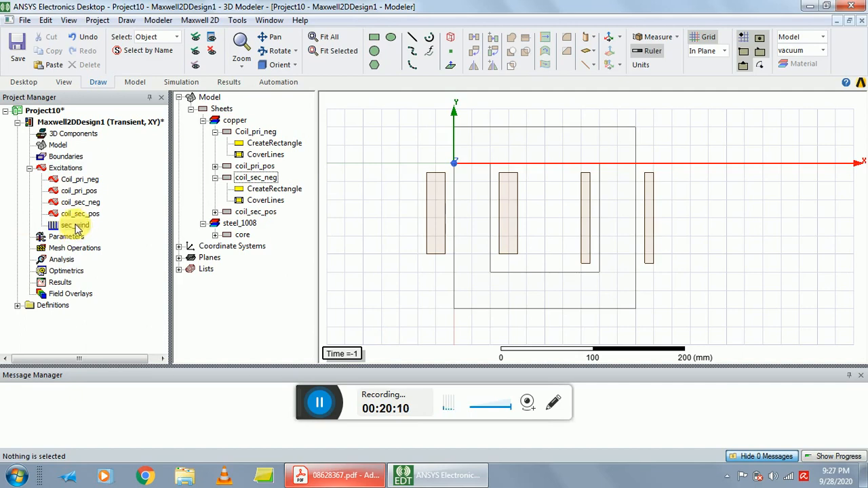
Add another winding named Pri_wind to the excitations as a stranded voltage winding with its initial current unit in A.
{"action": "right_click", "coordinate": [60, 172]}
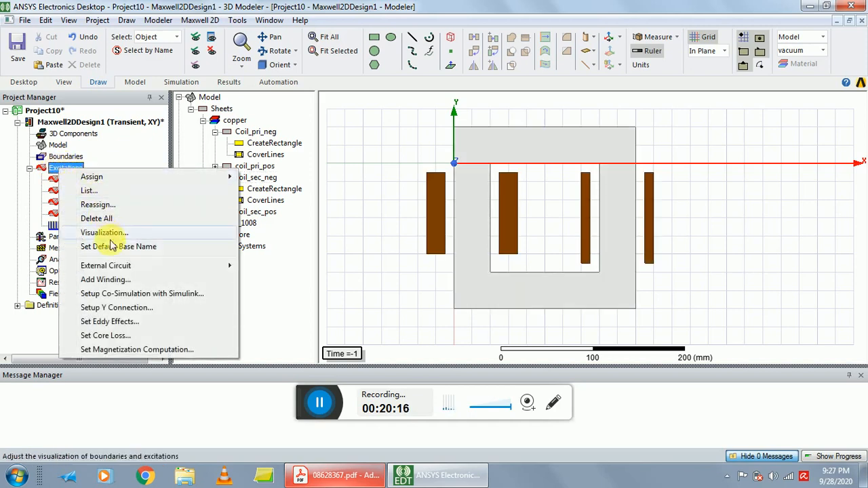
{"action": "left_click", "coordinate": [109, 282]}
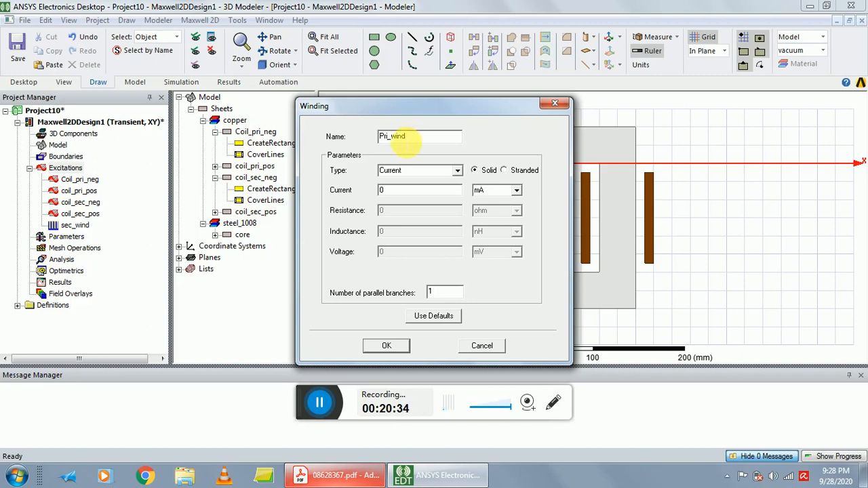
{"action": "left_click", "coordinate": [451, 170]}
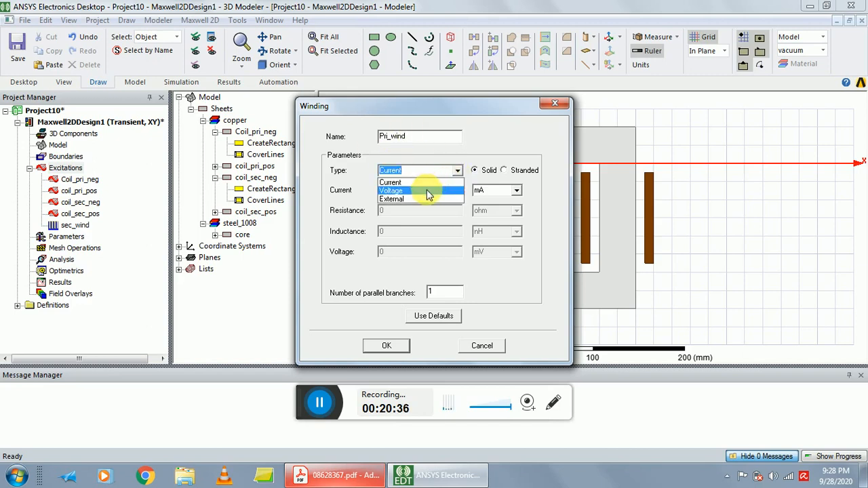
{"action": "left_click", "coordinate": [427, 192]}
{"action": "left_click", "coordinate": [505, 173]}
{"action": "left_click", "coordinate": [449, 192]}
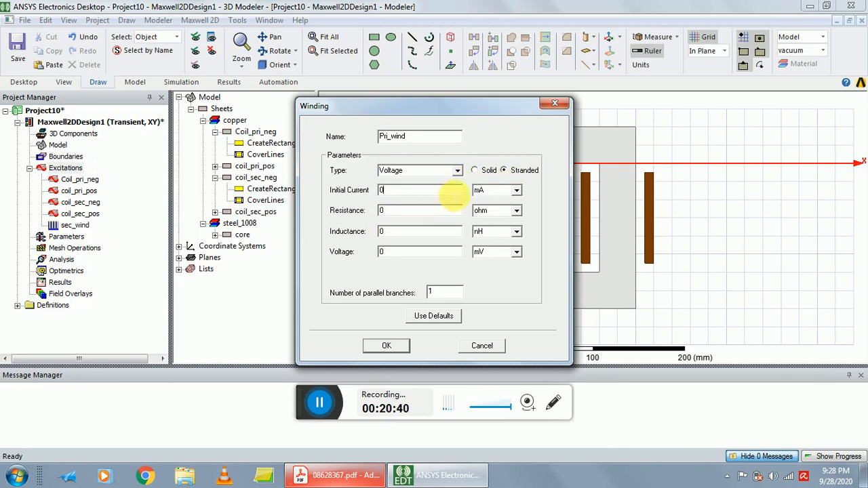
{"action": "left_click", "coordinate": [514, 190]}
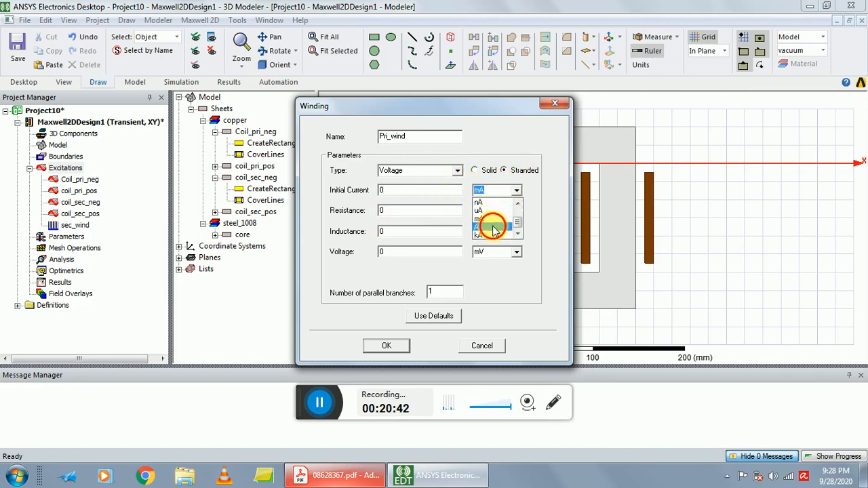
{"action": "left_click", "coordinate": [494, 229]}
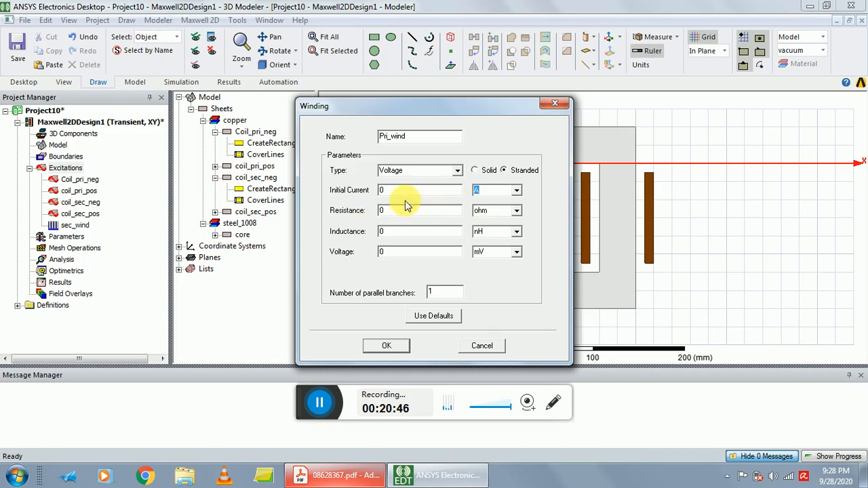
Set Pri_wind's resistance to 4 ohm and its inductance to 300 mH.
{"action": "key", "text": "Tab"}
{"action": "double_click", "coordinate": [380, 232]}
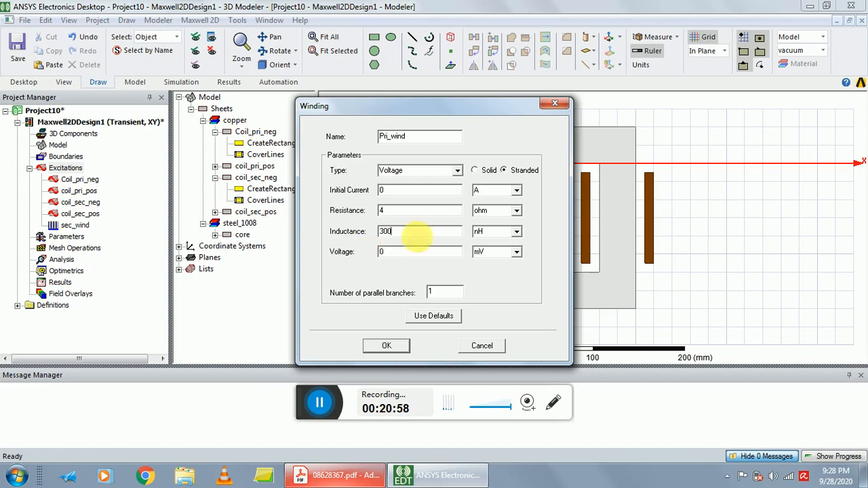
{"action": "left_click", "coordinate": [516, 231]}
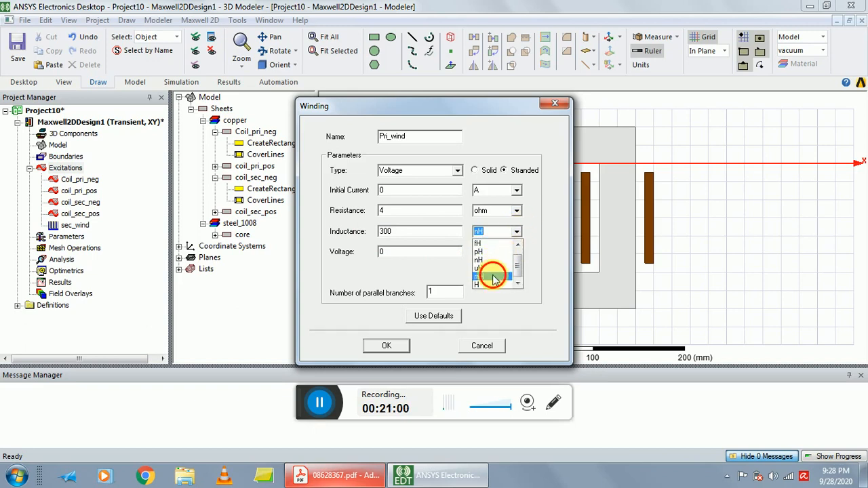
{"action": "left_click", "coordinate": [498, 277]}
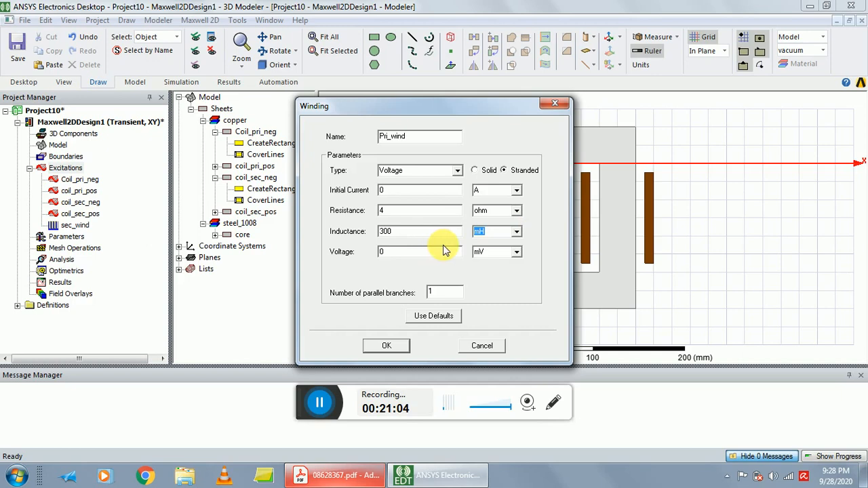
Set the voltage unit of Pri_wind to V, keeping the voltage value at 0, and accept the winding definition.
{"action": "type", "text": "1"}
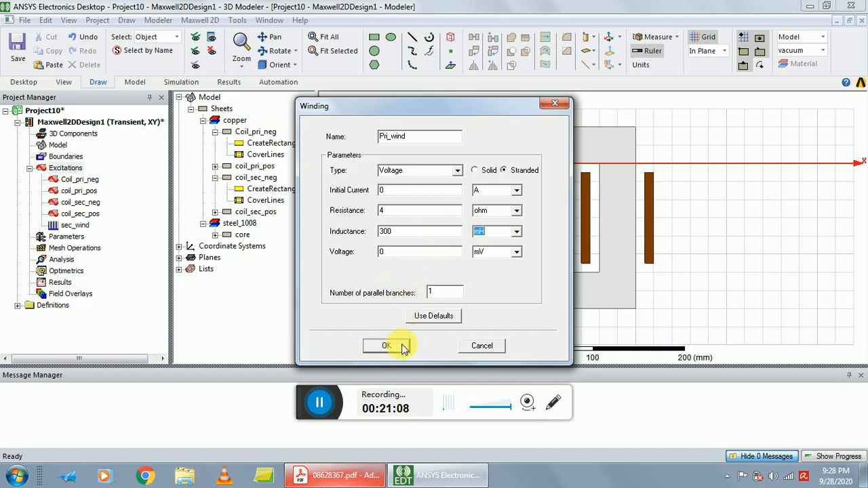
{"action": "left_click", "coordinate": [505, 252]}
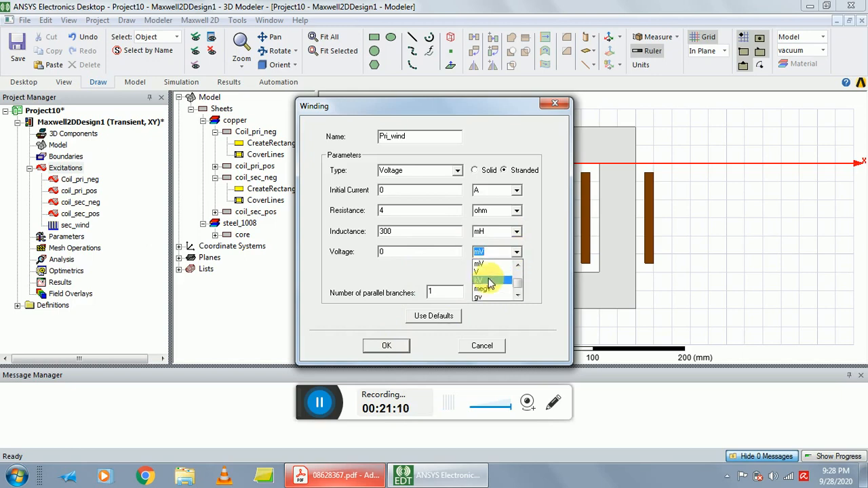
{"action": "left_click", "coordinate": [482, 271]}
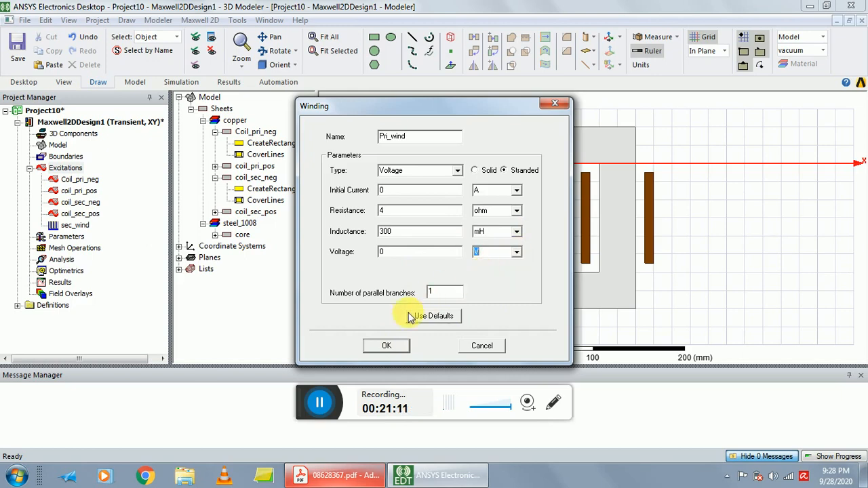
{"action": "left_click", "coordinate": [384, 346]}
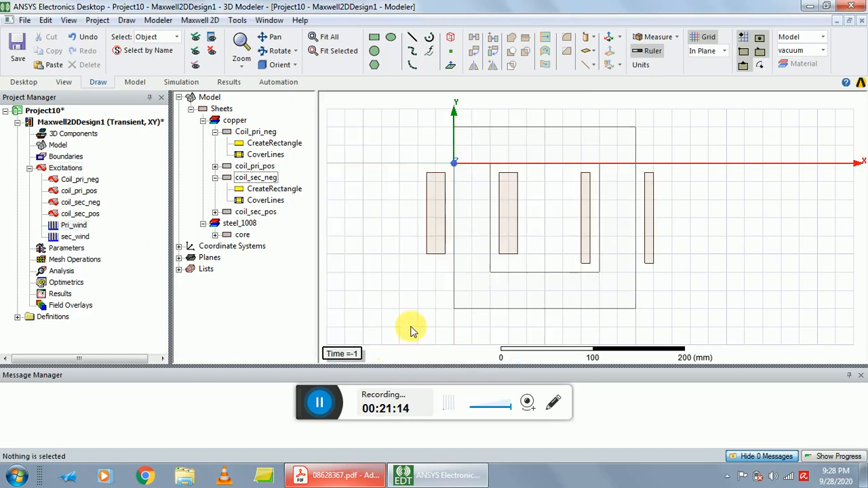
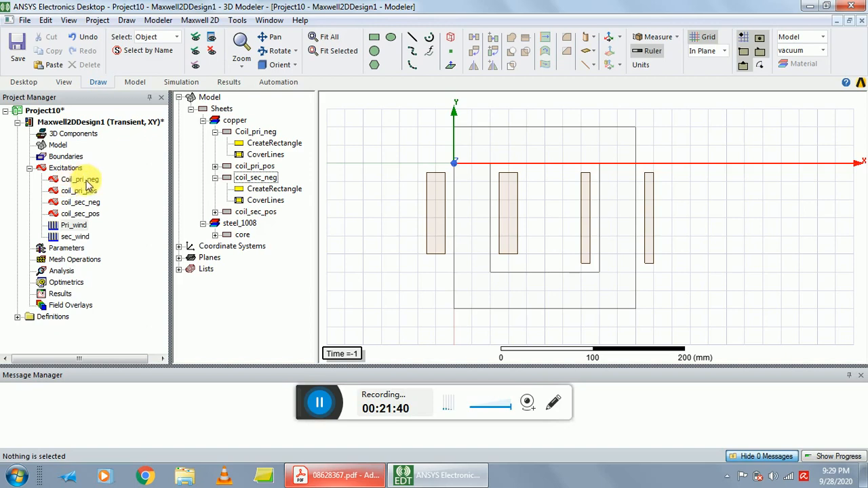
Add the Coil_pri_neg and coil_pri_pos excitations to the Pri_wind winding.
{"action": "right_click", "coordinate": [86, 180]}
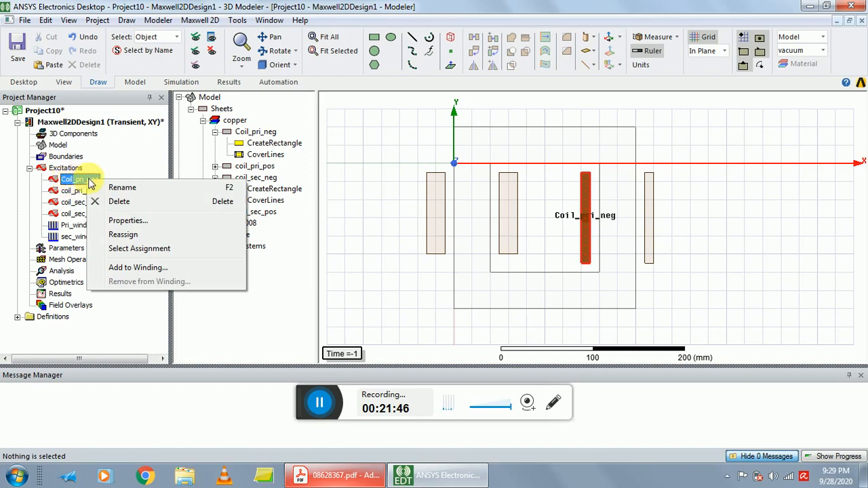
{"action": "left_click", "coordinate": [115, 269]}
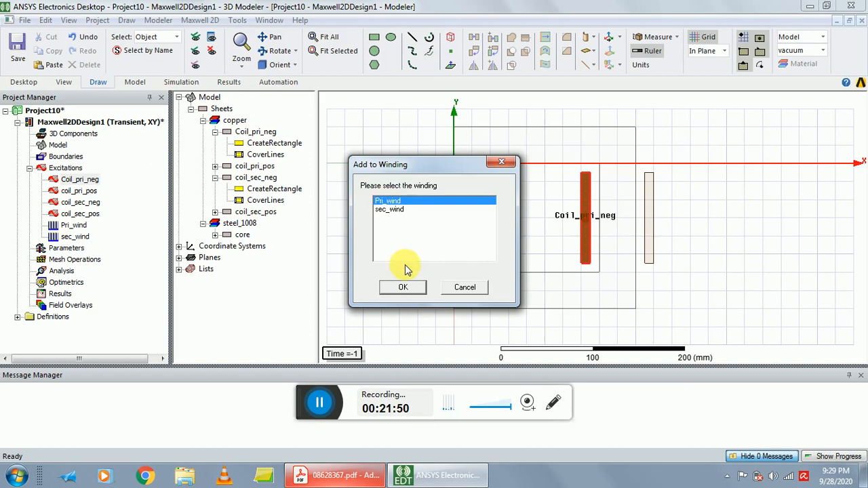
{"action": "left_click", "coordinate": [402, 286]}
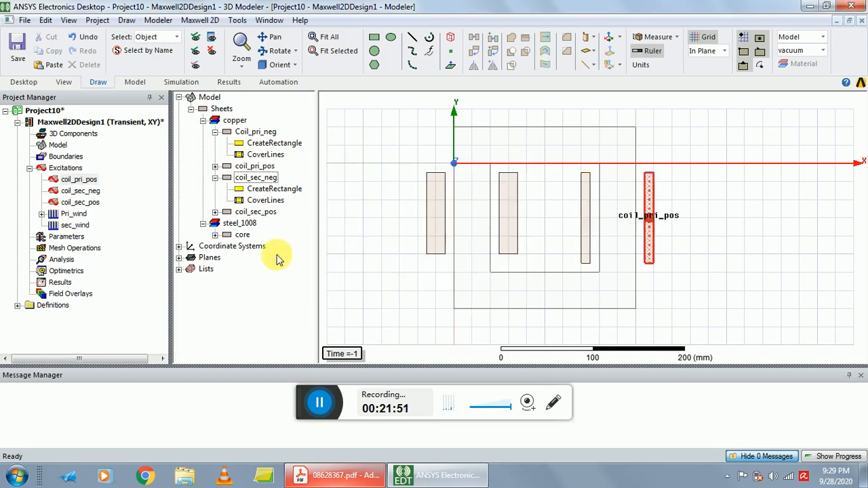
{"action": "right_click", "coordinate": [83, 182]}
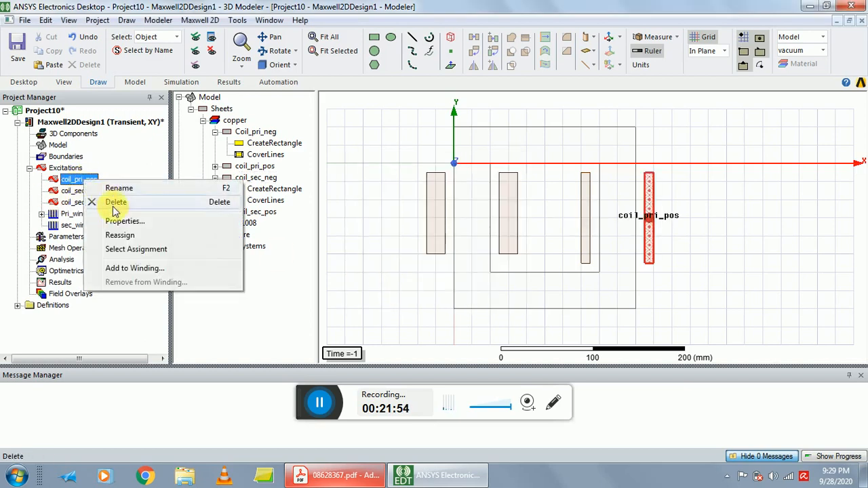
{"action": "left_click", "coordinate": [132, 269]}
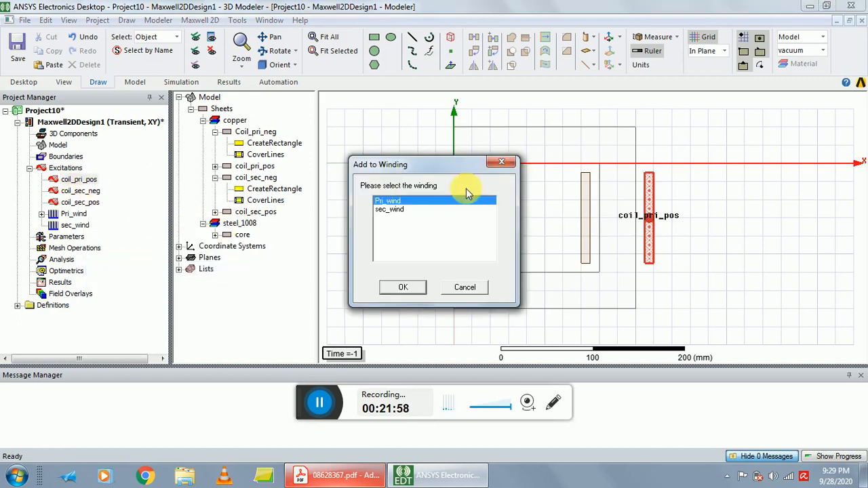
{"action": "left_click", "coordinate": [402, 287]}
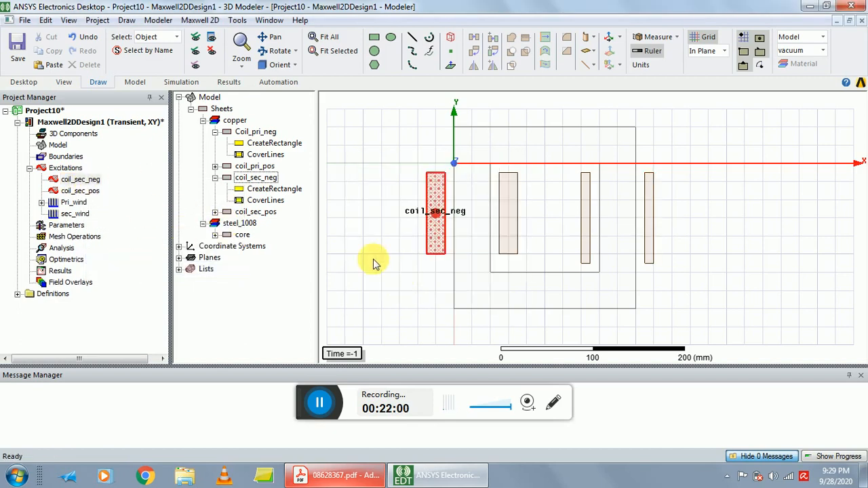
Add the coil_sec_neg and coil_sec_pos excitations to the sec_wind winding.
{"action": "right_click", "coordinate": [93, 181]}
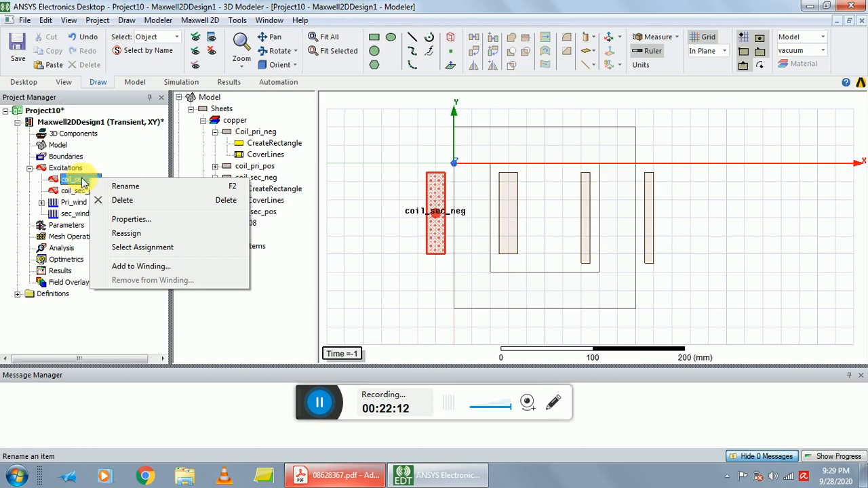
{"action": "left_click", "coordinate": [138, 265]}
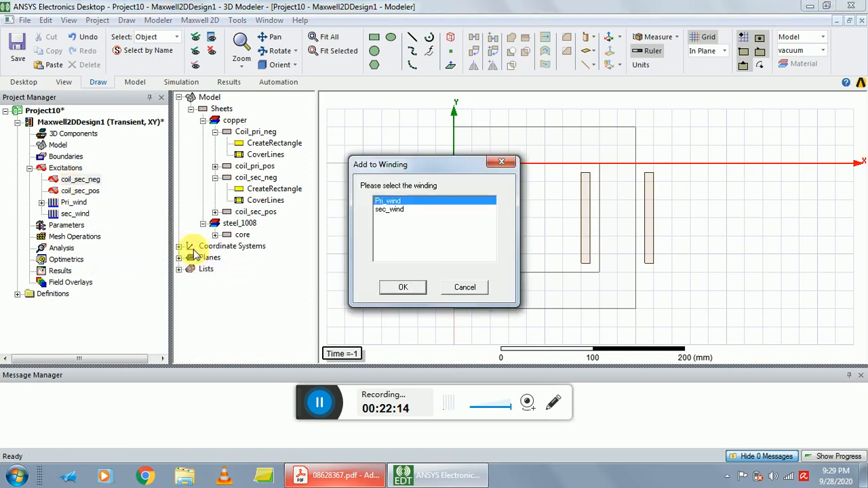
{"action": "left_click", "coordinate": [399, 209]}
{"action": "left_click", "coordinate": [404, 286]}
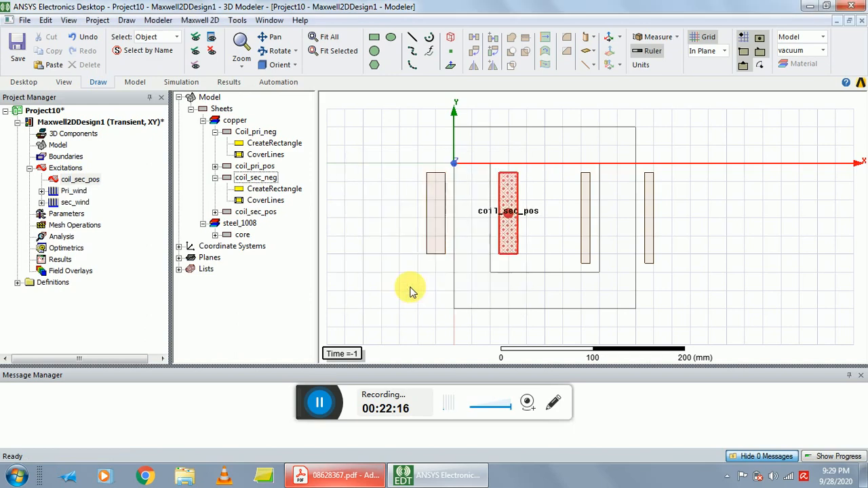
{"action": "left_click", "coordinate": [80, 178]}
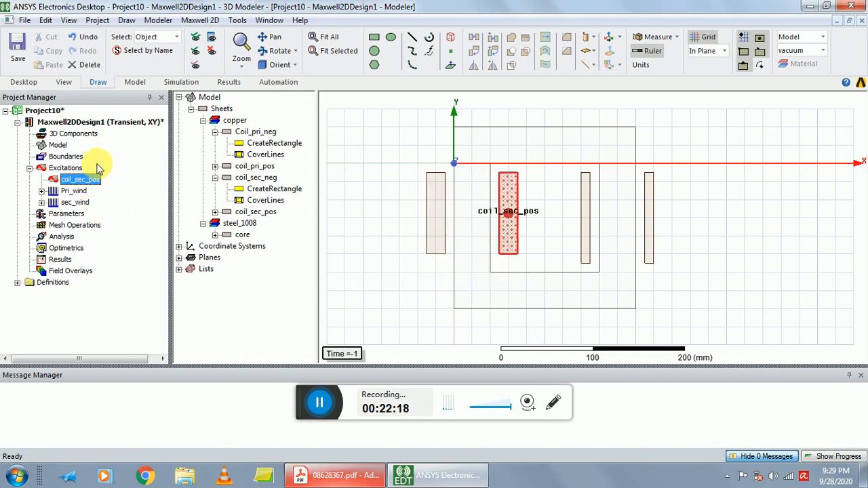
{"action": "right_click", "coordinate": [80, 179]}
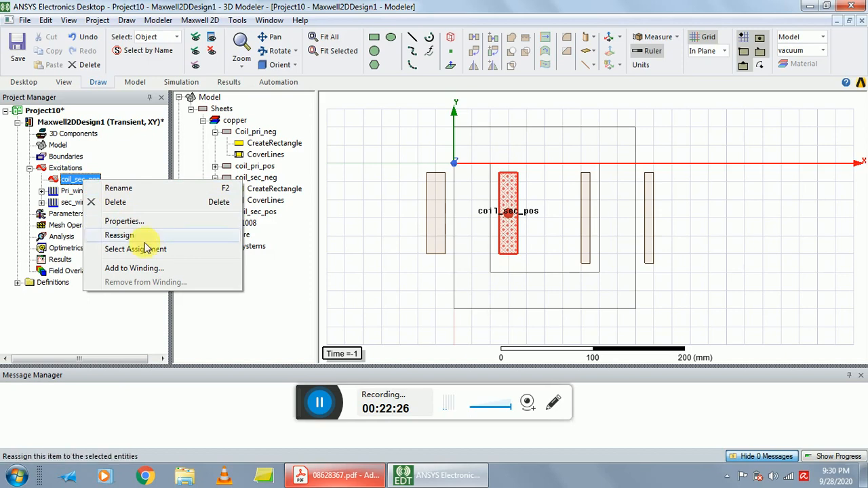
{"action": "left_click", "coordinate": [139, 268]}
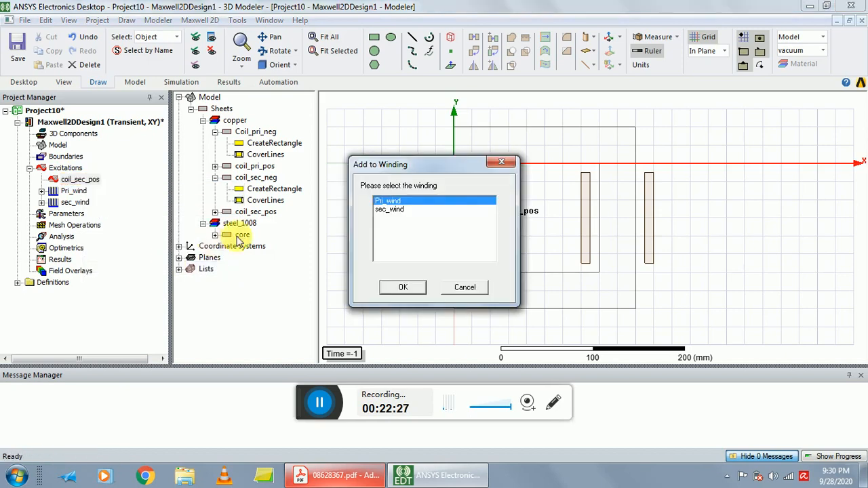
{"action": "left_click", "coordinate": [388, 209]}
{"action": "left_click", "coordinate": [403, 287]}
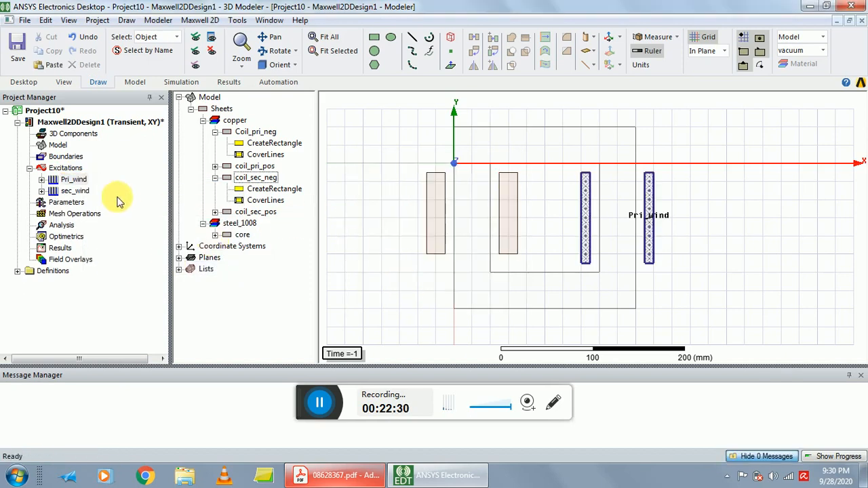
Highlight Pri_wind and sec_wind in turn to check which coil sides each winding contains, and clear the selection.
{"action": "left_click", "coordinate": [74, 181]}
{"action": "left_click", "coordinate": [74, 181]}
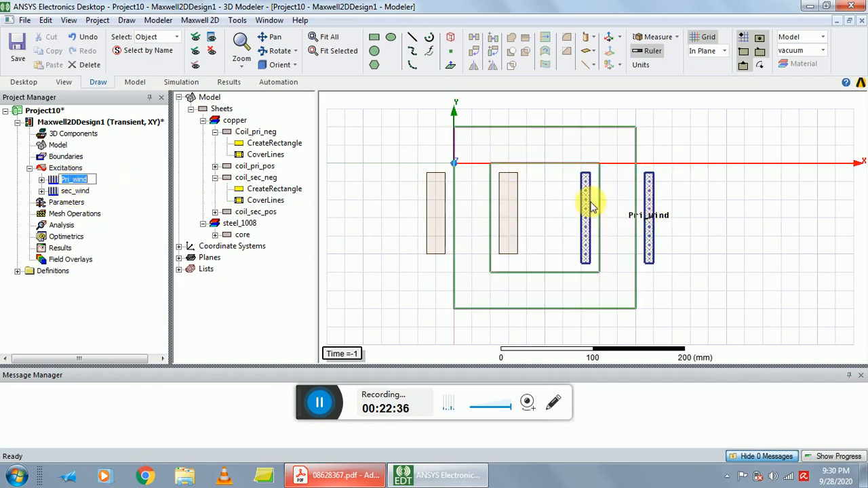
{"action": "left_click", "coordinate": [72, 191]}
{"action": "left_click", "coordinate": [94, 190]}
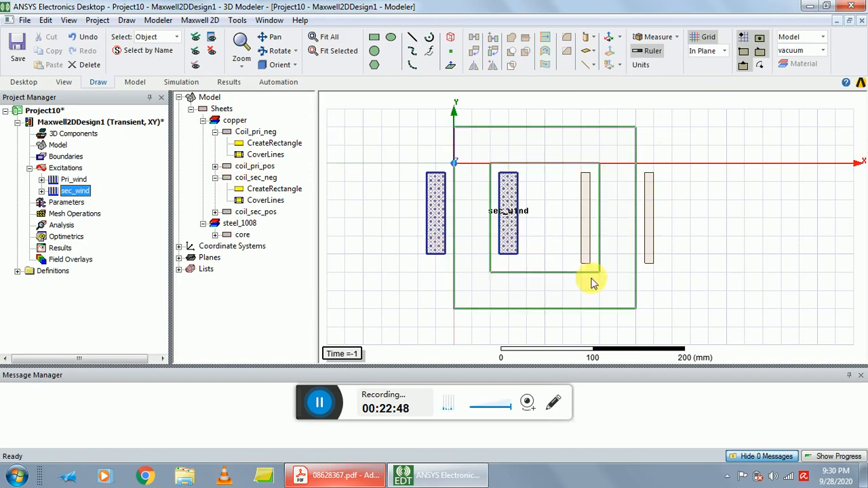
{"action": "left_click", "coordinate": [378, 136]}
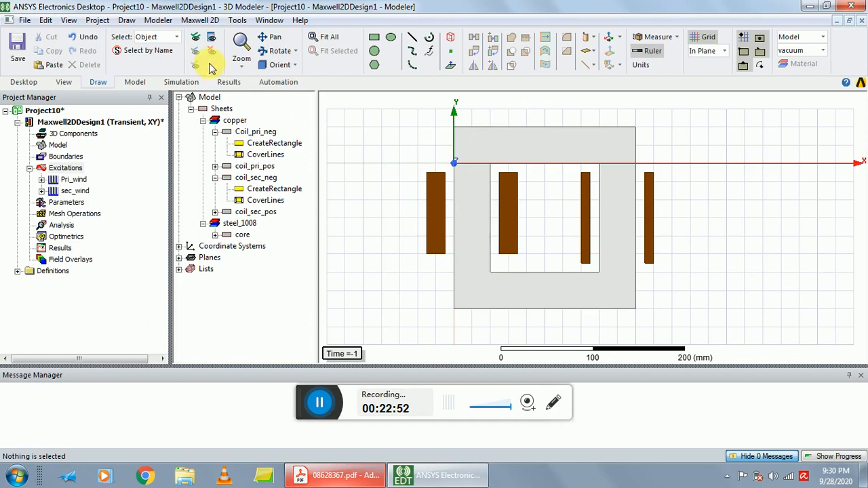
Create a vacuum region around the core and coils, padded similarly in all directions with a percentage offset of 50.
{"action": "left_click", "coordinate": [129, 21]}
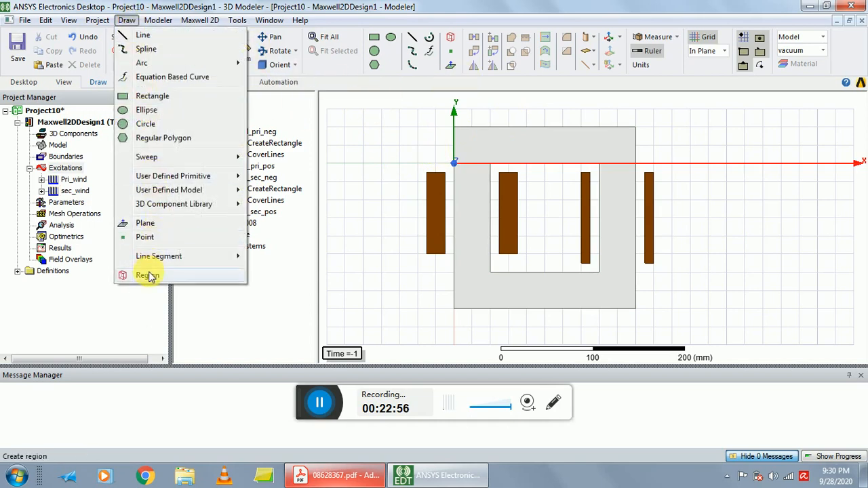
{"action": "left_click", "coordinate": [145, 275]}
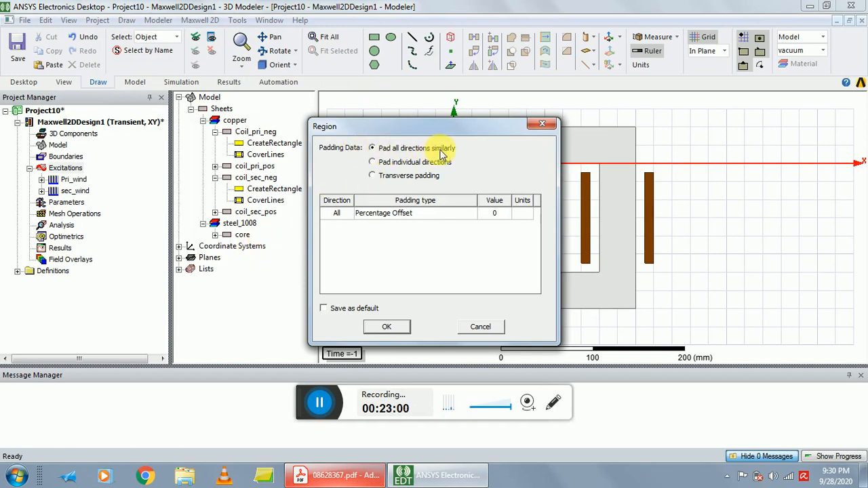
{"action": "left_click", "coordinate": [497, 215]}
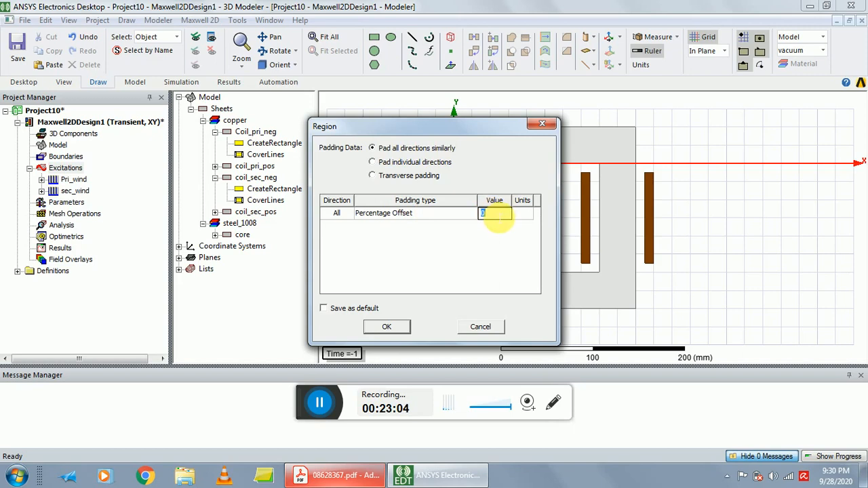
{"action": "type", "text": "5"}
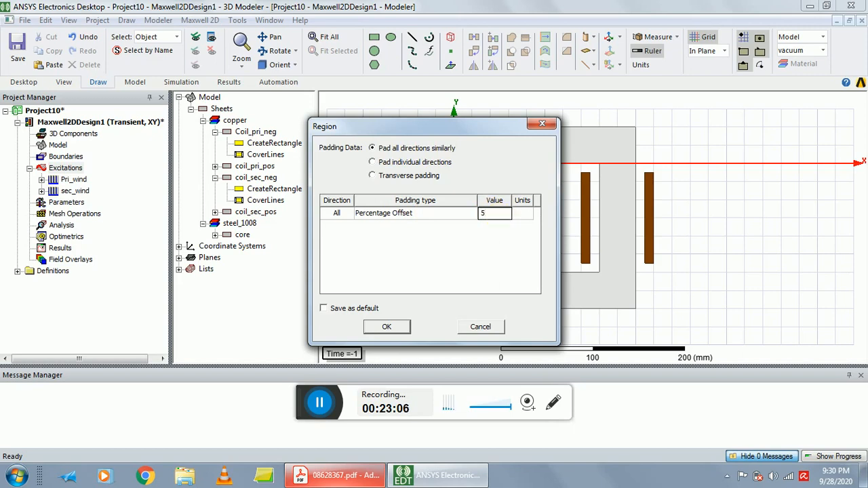
{"action": "type", "text": "0"}
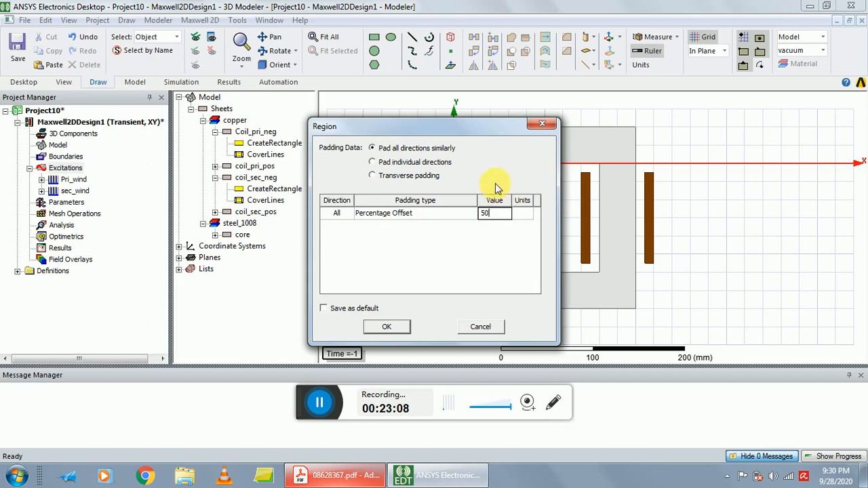
{"action": "left_click", "coordinate": [391, 327]}
{"action": "left_click", "coordinate": [793, 179]}
{"action": "left_click", "coordinate": [748, 211]}
{"action": "scroll", "coordinate": [765, 208], "scroll_direction": "down", "scroll_amount": 1}
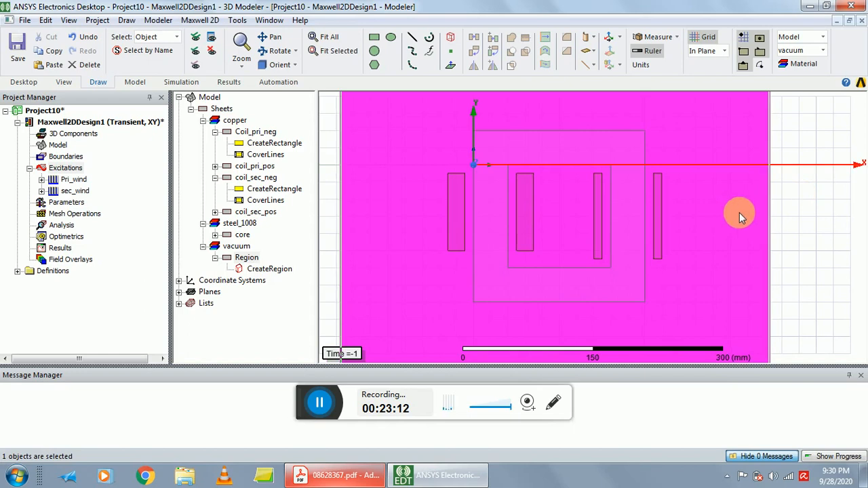
{"action": "left_click", "coordinate": [835, 189]}
{"action": "scroll", "coordinate": [827, 199], "scroll_direction": "down", "scroll_amount": 4}
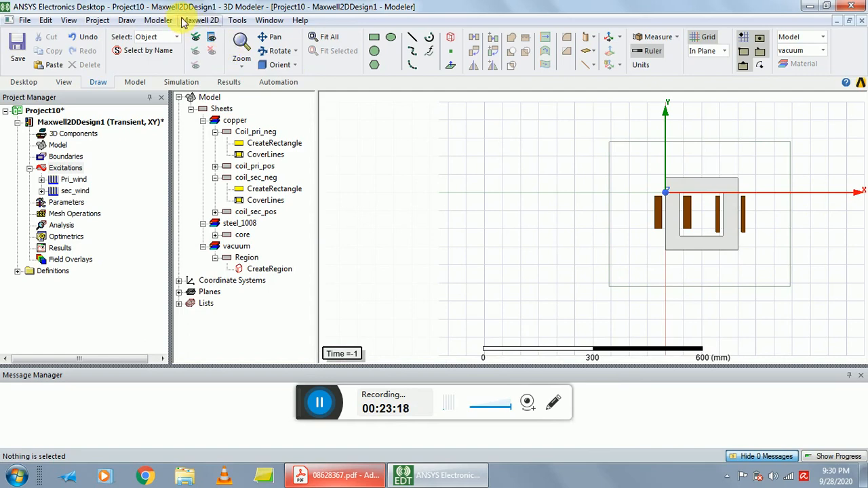
Inspect the Global:XZ and Global:XY planes listed in the model tree.
{"action": "left_click", "coordinate": [179, 293]}
{"action": "left_click", "coordinate": [214, 327]}
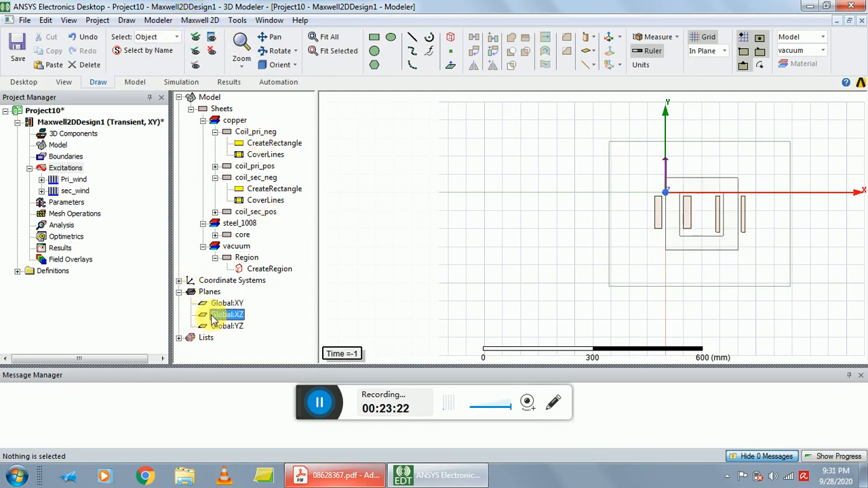
{"action": "left_click", "coordinate": [215, 305]}
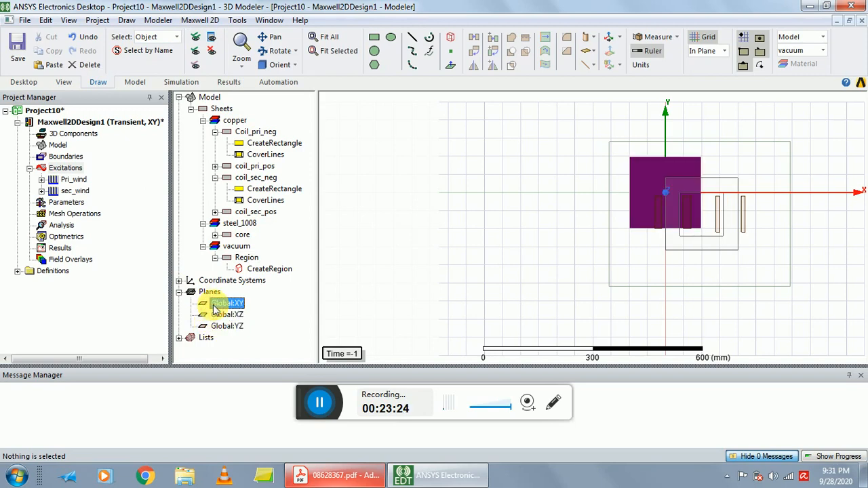
{"action": "left_click", "coordinate": [411, 244]}
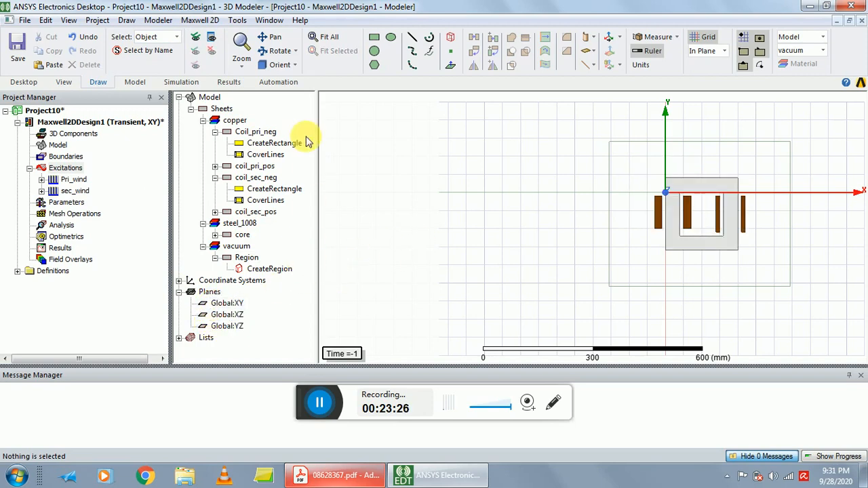
Try to assign a vector potential boundary with nothing selected in the model.
{"action": "left_click", "coordinate": [200, 20]}
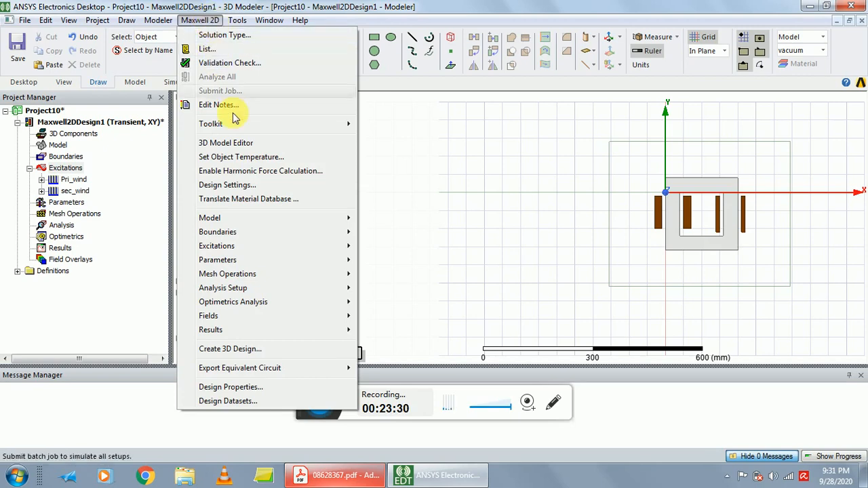
{"action": "mouse_move", "coordinate": [231, 290]}
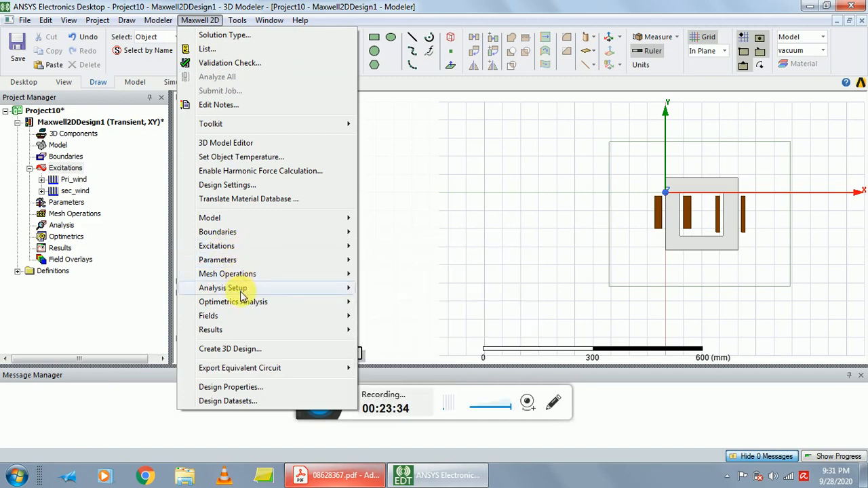
{"action": "mouse_move", "coordinate": [233, 271]}
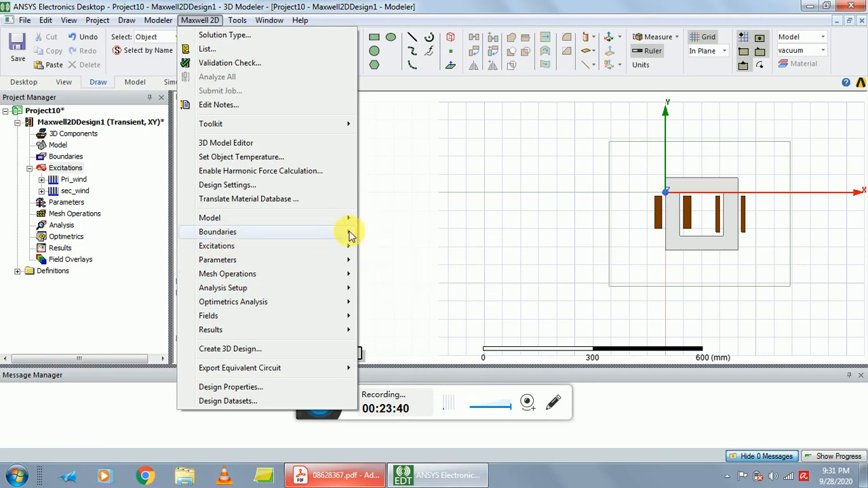
{"action": "mouse_move", "coordinate": [359, 232]}
{"action": "mouse_move", "coordinate": [413, 232]}
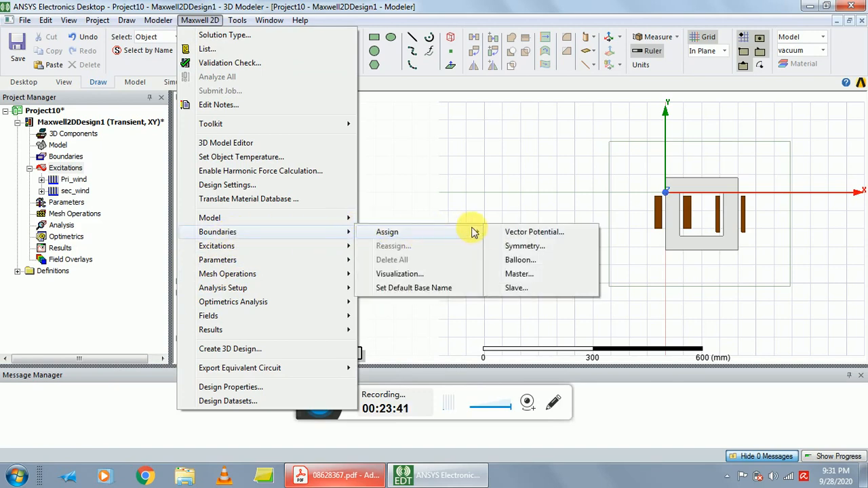
{"action": "left_click", "coordinate": [515, 232]}
{"action": "left_click", "coordinate": [546, 265]}
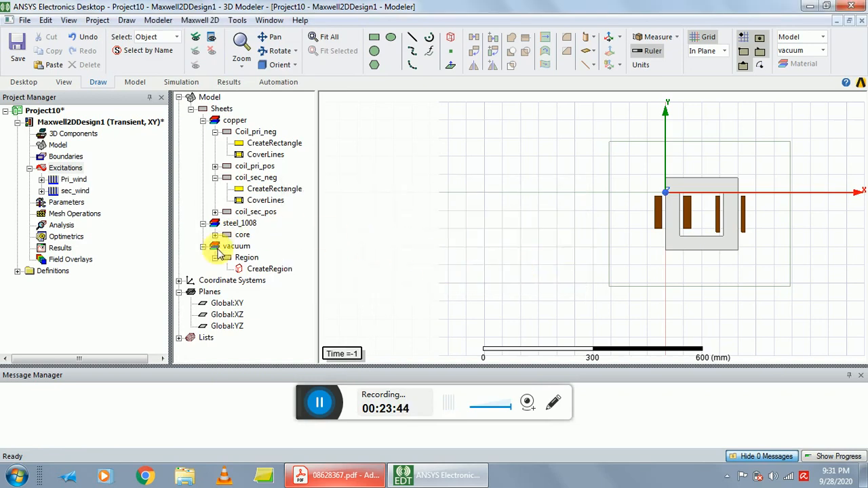
Try to assign a vector potential boundary to the Global:XY plane.
{"action": "left_click", "coordinate": [264, 269]}
{"action": "left_click", "coordinate": [227, 303]}
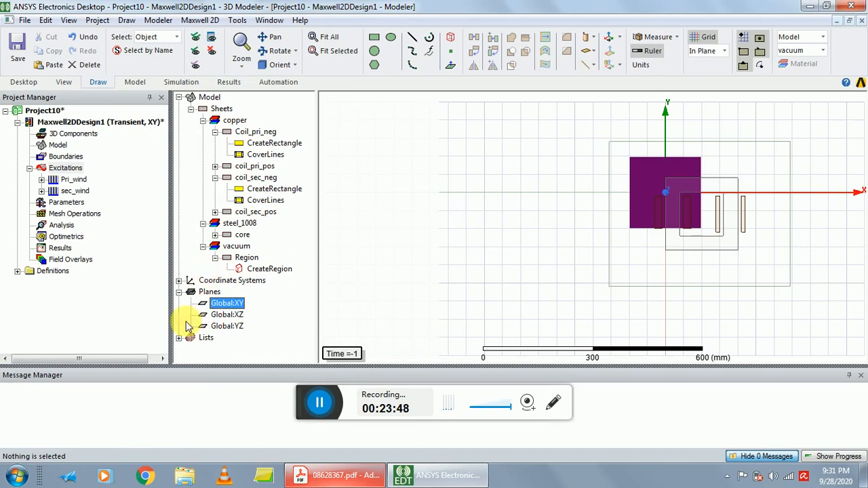
{"action": "left_click", "coordinate": [197, 20]}
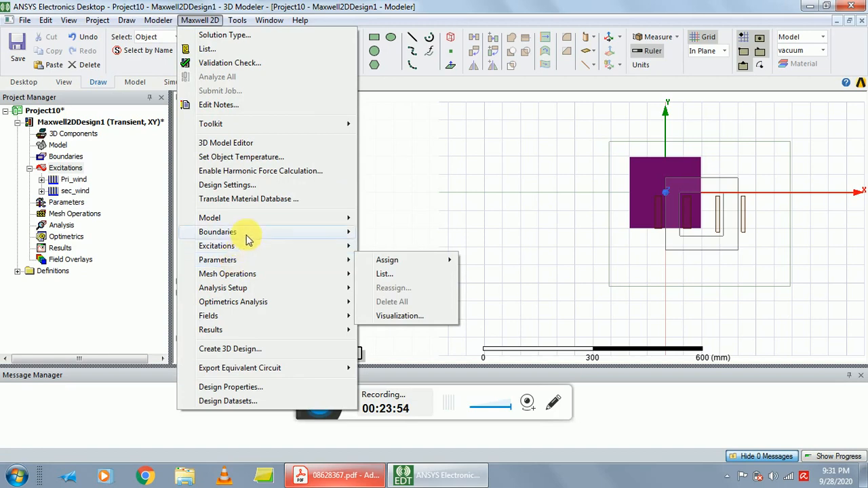
{"action": "mouse_move", "coordinate": [251, 233]}
{"action": "mouse_move", "coordinate": [412, 232]}
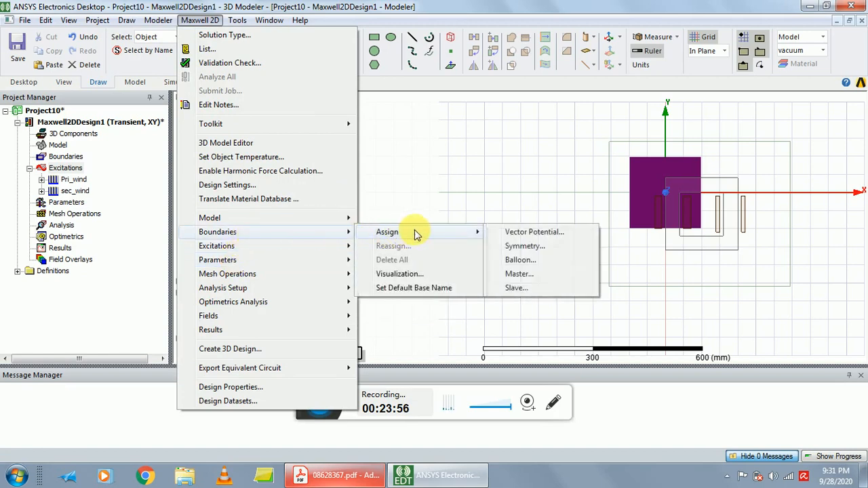
{"action": "left_click", "coordinate": [530, 235]}
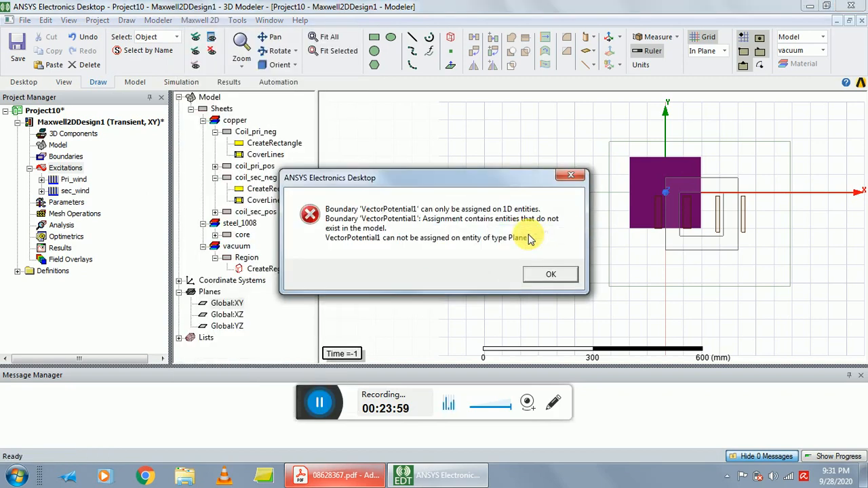
{"action": "left_click", "coordinate": [551, 276]}
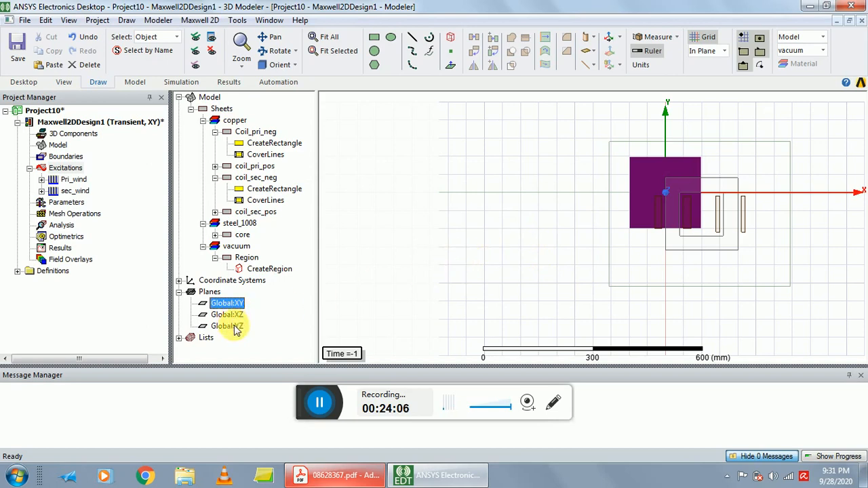
{"action": "left_click", "coordinate": [497, 226]}
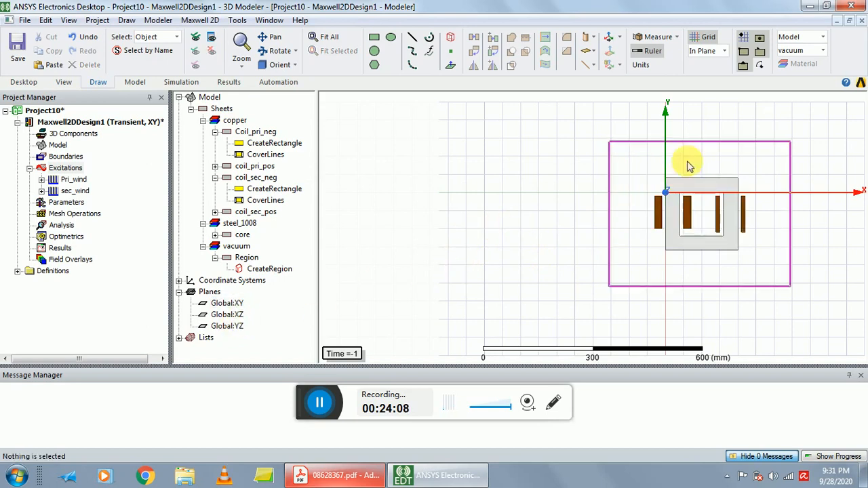
{"action": "left_click", "coordinate": [691, 139]}
{"action": "left_click", "coordinate": [619, 295]}
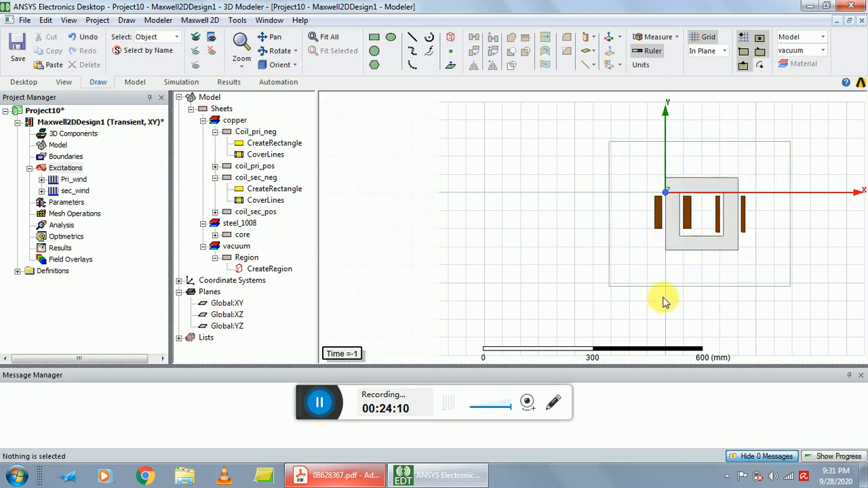
{"action": "left_click", "coordinate": [667, 286]}
{"action": "left_click", "coordinate": [573, 294]}
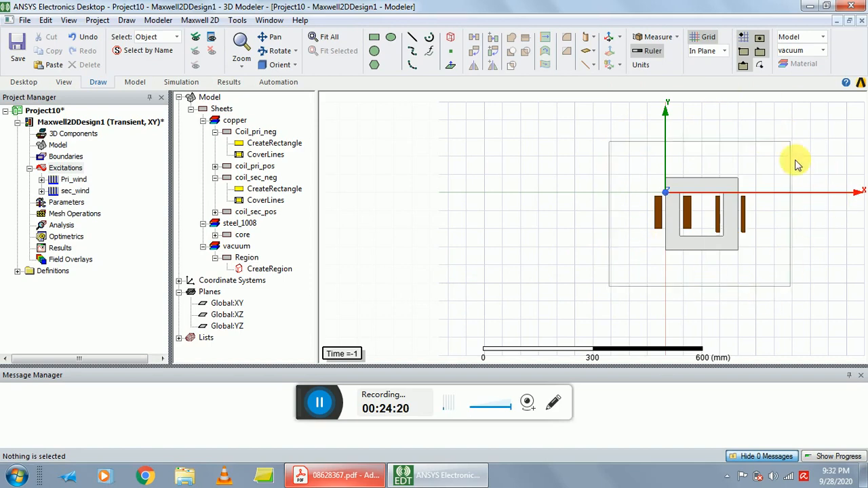
Switch the selection mode to edges and select all four outer edges of the vacuum region.
{"action": "left_click", "coordinate": [44, 20]}
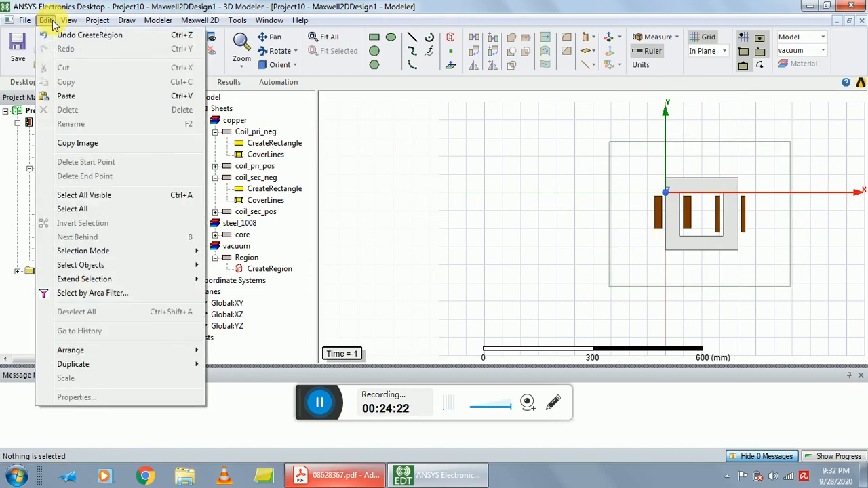
{"action": "mouse_move", "coordinate": [99, 278]}
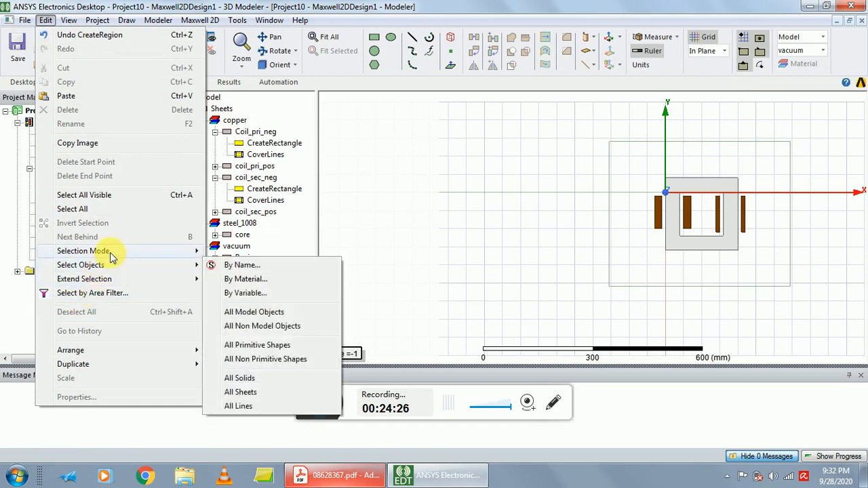
{"action": "mouse_move", "coordinate": [169, 251]}
{"action": "left_click", "coordinate": [234, 311]}
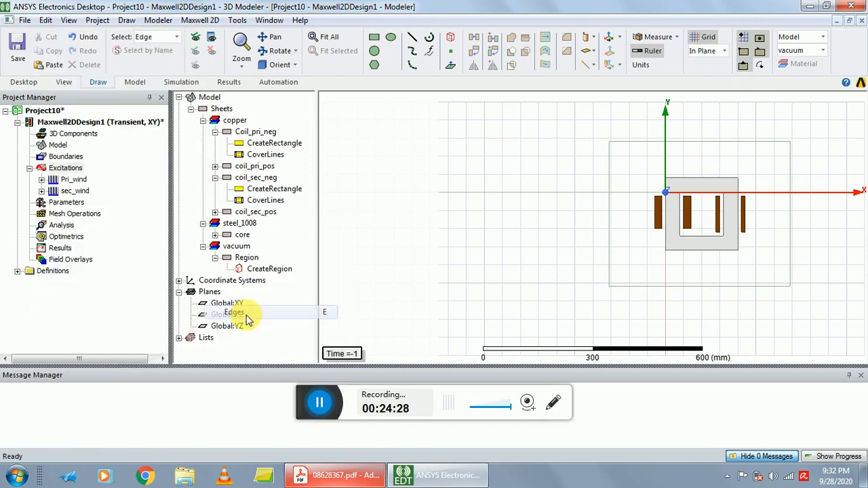
{"action": "left_click", "coordinate": [659, 142]}
{"action": "left_click", "coordinate": [610, 236], "text": "ctrl"}
{"action": "left_click", "coordinate": [630, 286], "text": "ctrl"}
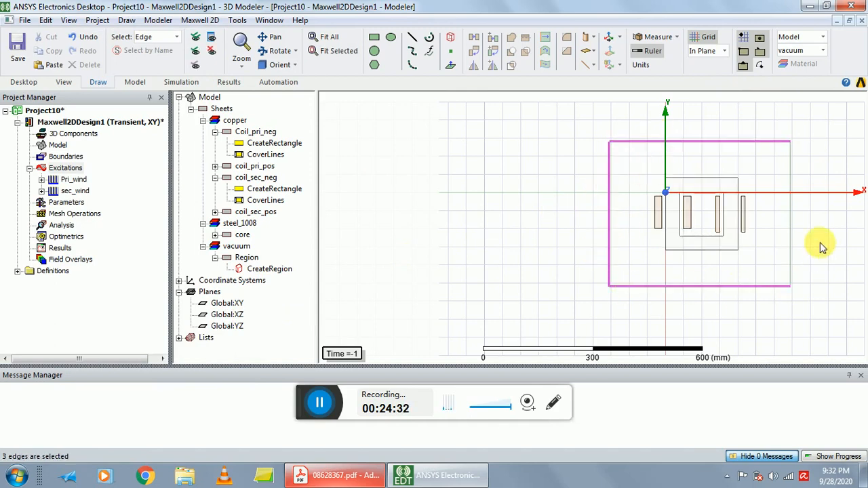
{"action": "left_click", "coordinate": [790, 248], "text": "ctrl"}
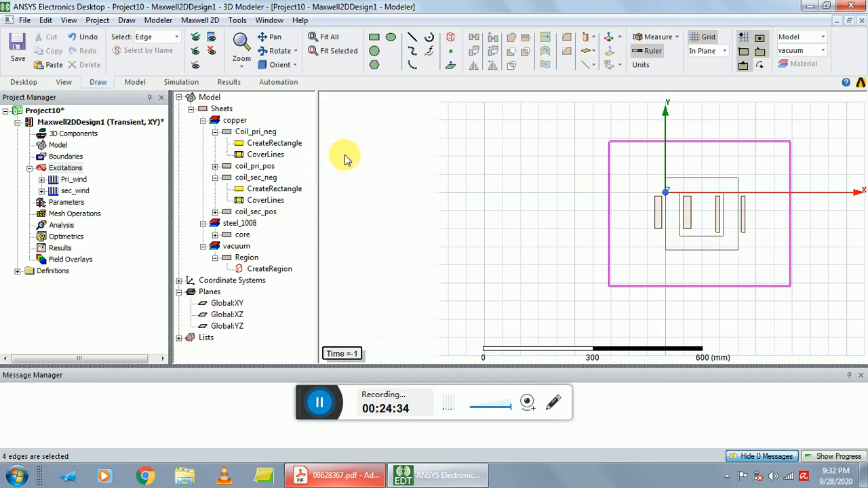
Assign a vector potential boundary with a value of 0 weber/m to the selected region edges and reveal it in the project tree.
{"action": "left_click", "coordinate": [200, 20]}
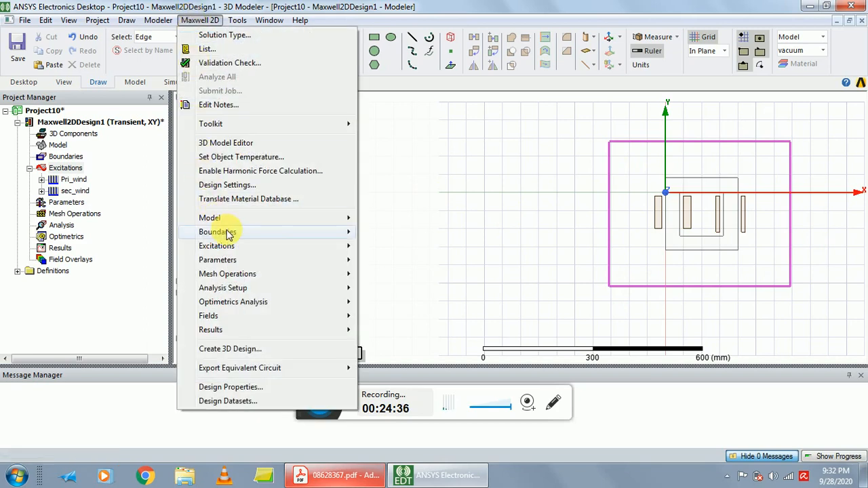
{"action": "mouse_move", "coordinate": [228, 234]}
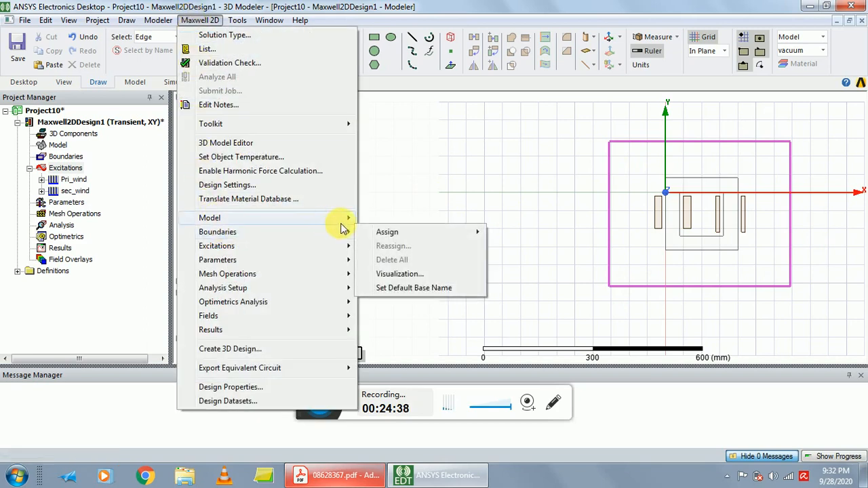
{"action": "mouse_move", "coordinate": [439, 237]}
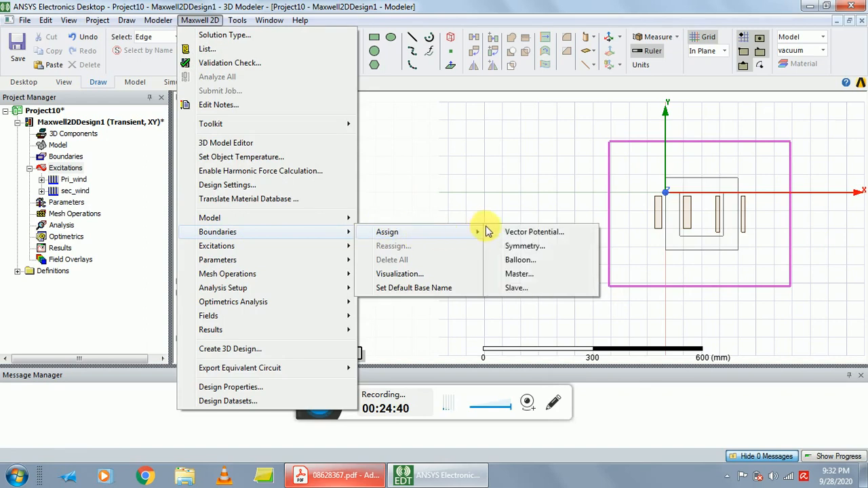
{"action": "left_click", "coordinate": [516, 232]}
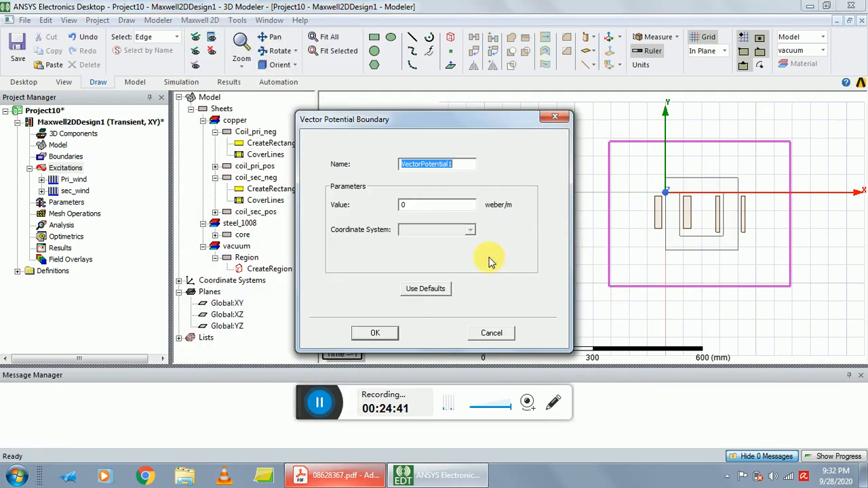
{"action": "left_click", "coordinate": [374, 338]}
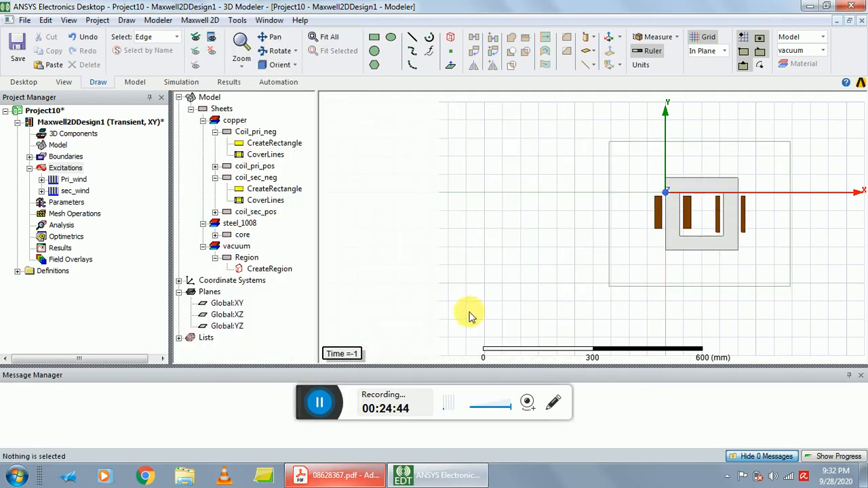
{"action": "left_click", "coordinate": [29, 156]}
{"action": "left_click", "coordinate": [60, 179]}
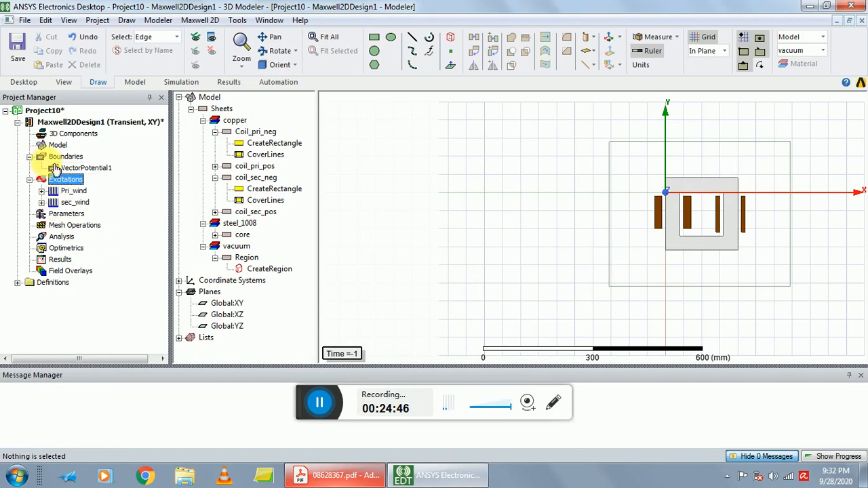
{"action": "left_click", "coordinate": [583, 157]}
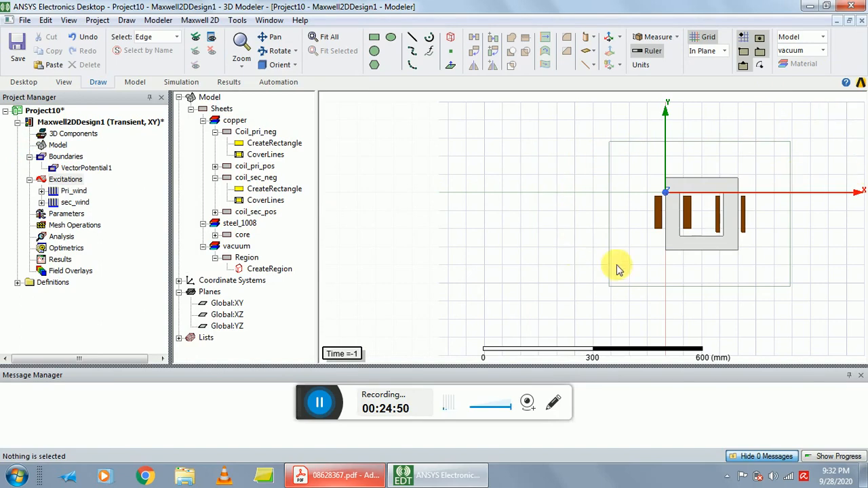
Run a validation check on the Maxwell 2D design and close its report.
{"action": "left_click", "coordinate": [199, 21]}
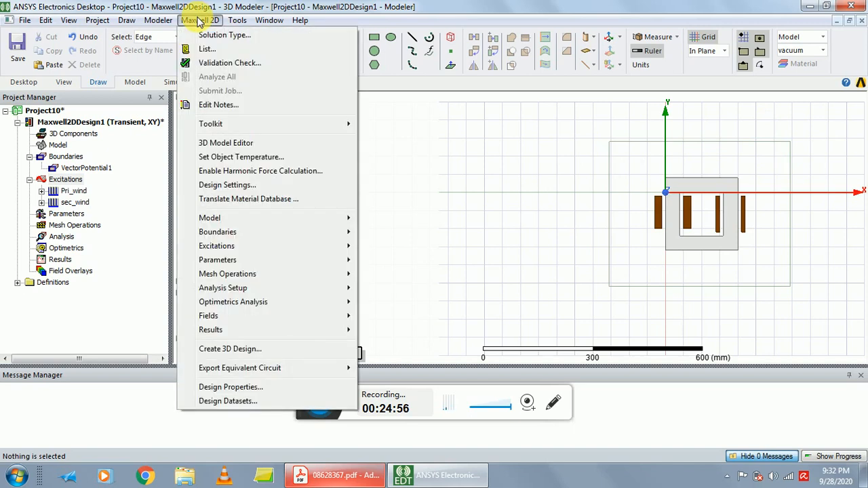
{"action": "left_click", "coordinate": [224, 63]}
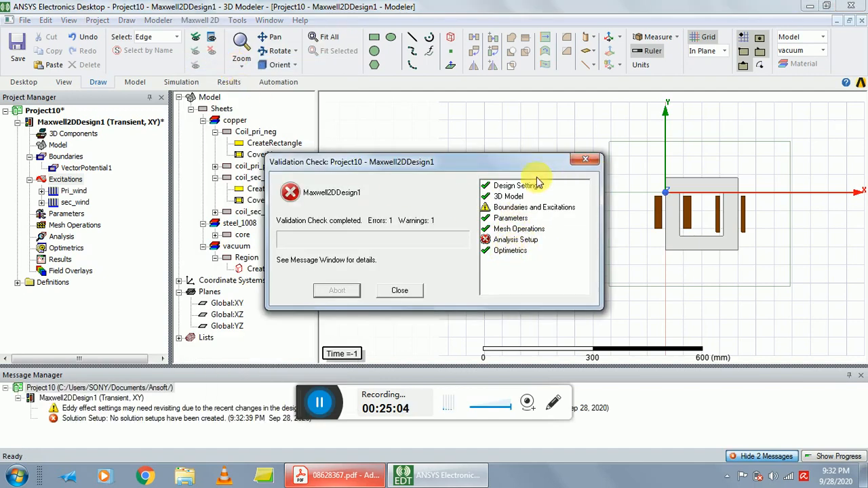
{"action": "left_click", "coordinate": [400, 290]}
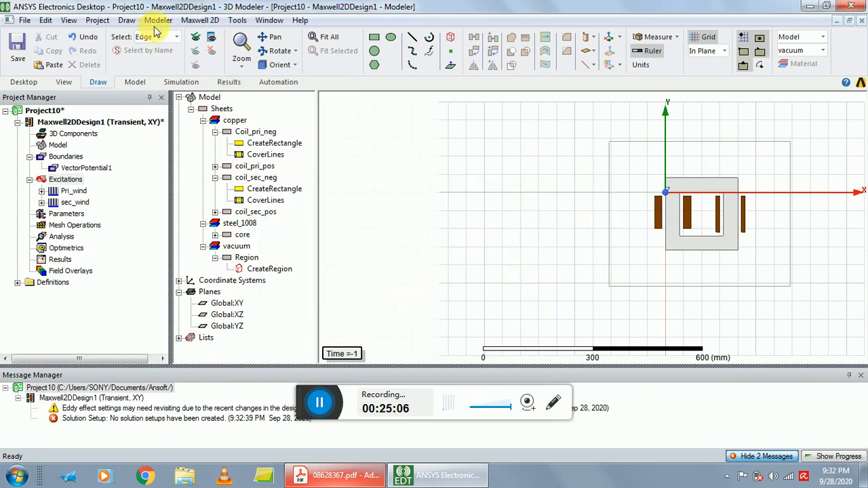
Add a transient solution setup with a stop time of 0.5 s and a time step of 0.002 s.
{"action": "left_click", "coordinate": [213, 21]}
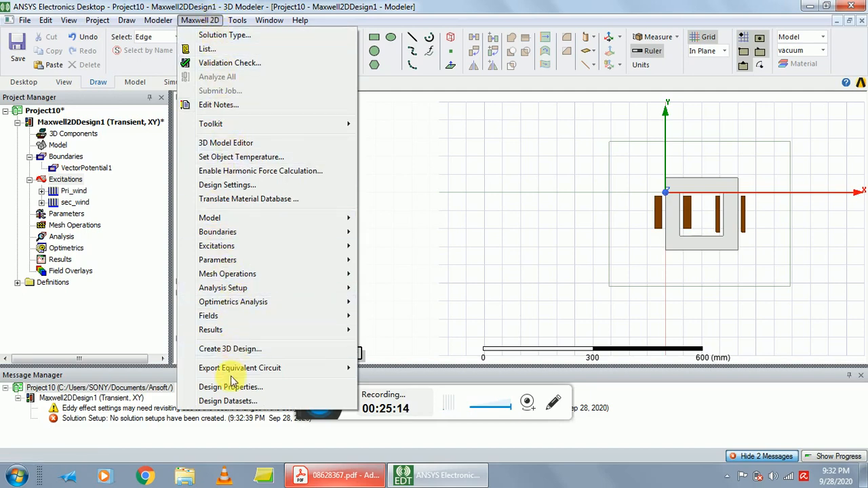
{"action": "mouse_move", "coordinate": [229, 294]}
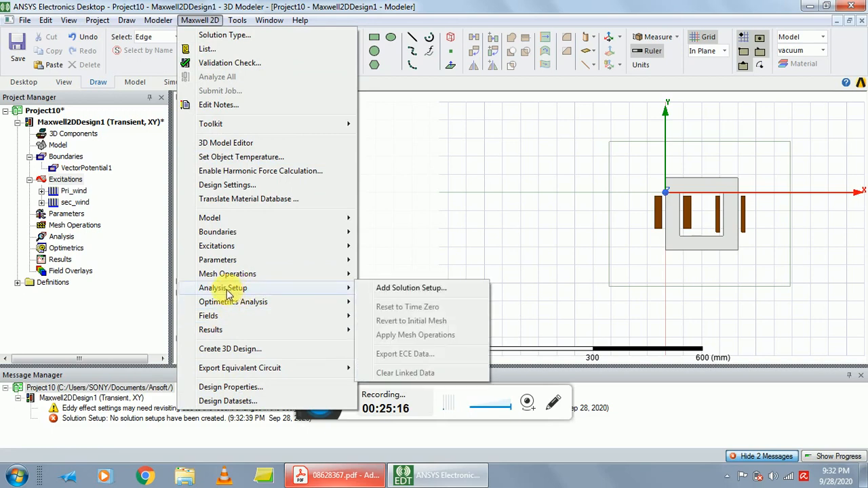
{"action": "left_click", "coordinate": [399, 290]}
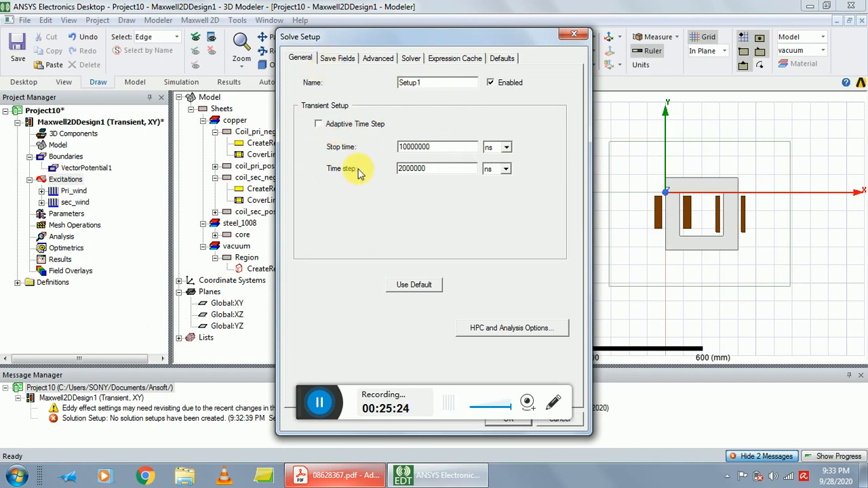
{"action": "left_click_drag", "start_coordinate": [459, 149], "coordinate": [350, 158]}
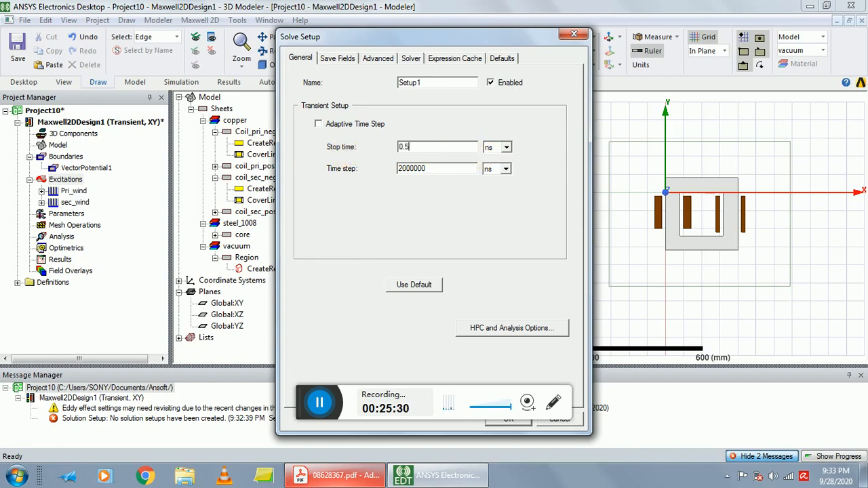
{"action": "left_click", "coordinate": [505, 147]}
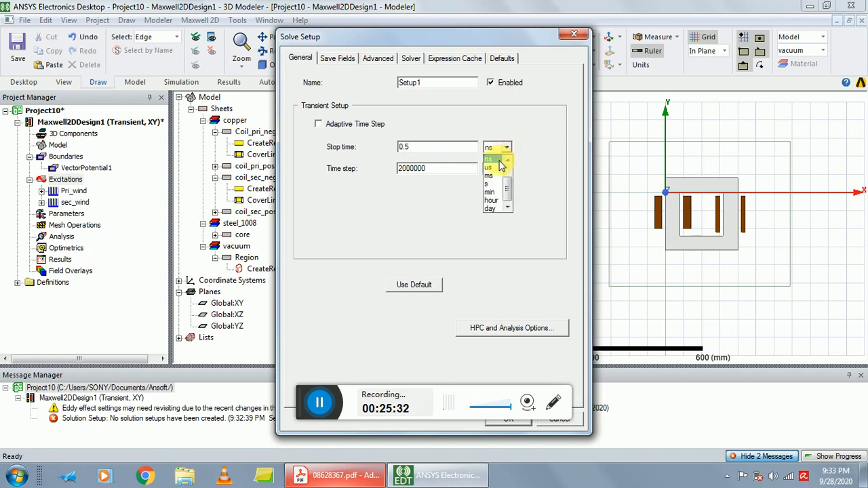
{"action": "left_click", "coordinate": [491, 189]}
{"action": "left_click", "coordinate": [425, 170]}
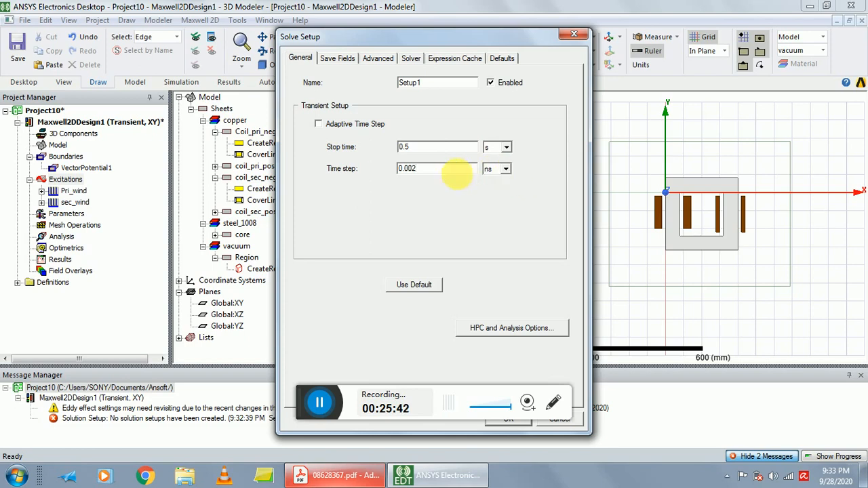
{"action": "left_click", "coordinate": [492, 206]}
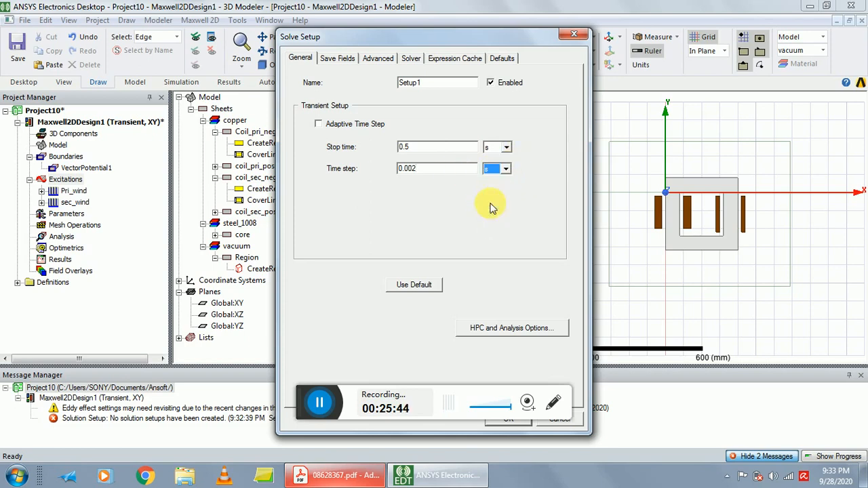
{"action": "left_click_drag", "start_coordinate": [471, 41], "coordinate": [609, 20]}
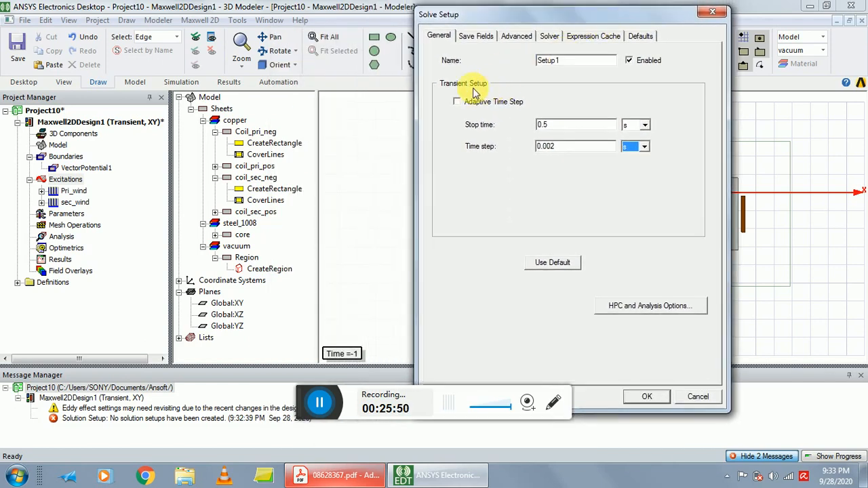
Add a linear-step sweep from 0 to 0.5 s with a 0.002 s step size to the setup's field-saving times.
{"action": "left_click", "coordinate": [477, 38]}
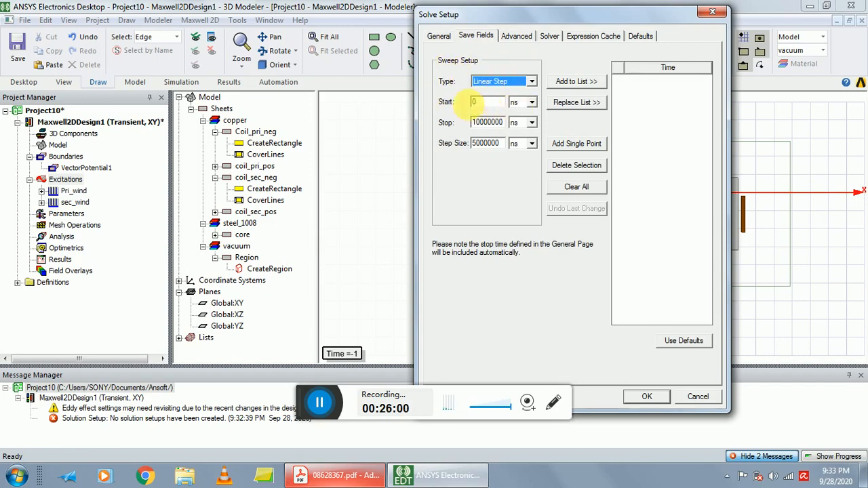
{"action": "left_click", "coordinate": [531, 103]}
{"action": "left_click", "coordinate": [515, 157]}
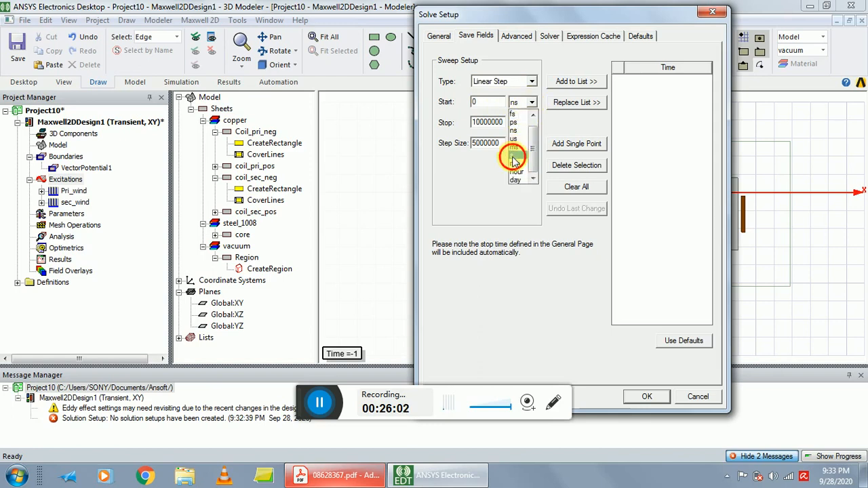
{"action": "left_click_drag", "start_coordinate": [478, 122], "coordinate": [505, 123]}
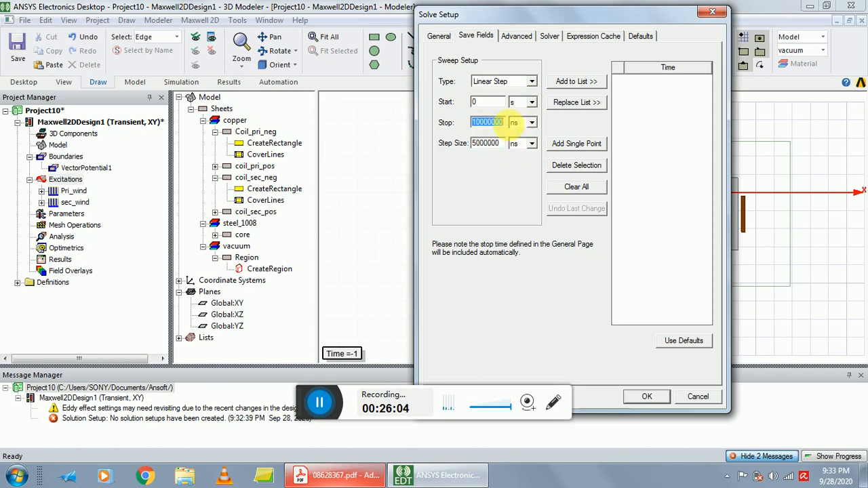
{"action": "type", "text": "0.5"}
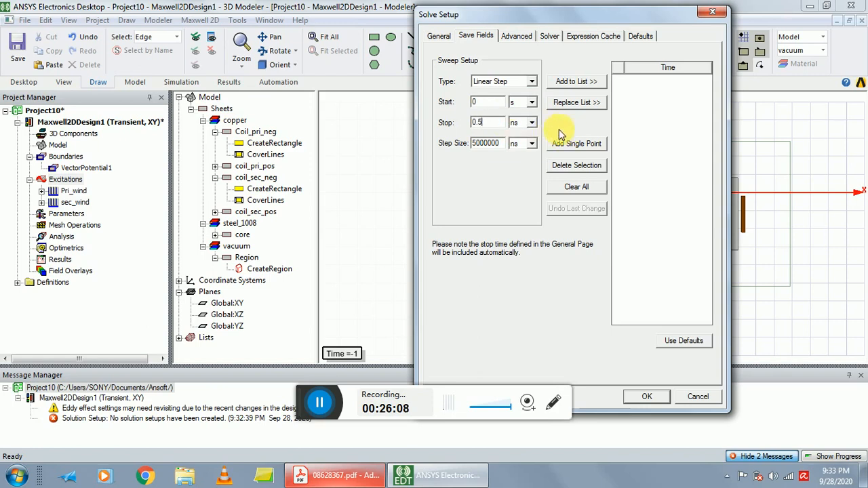
{"action": "left_click", "coordinate": [526, 123]}
{"action": "left_click", "coordinate": [515, 172]}
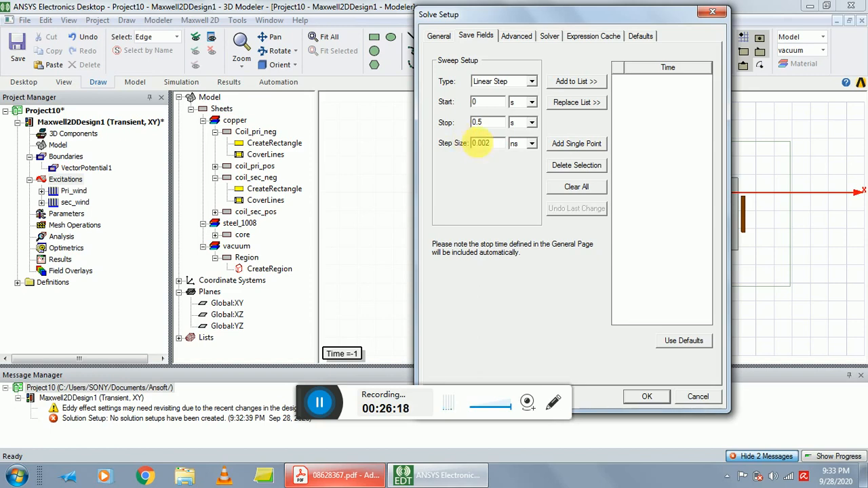
{"action": "left_click", "coordinate": [526, 143]}
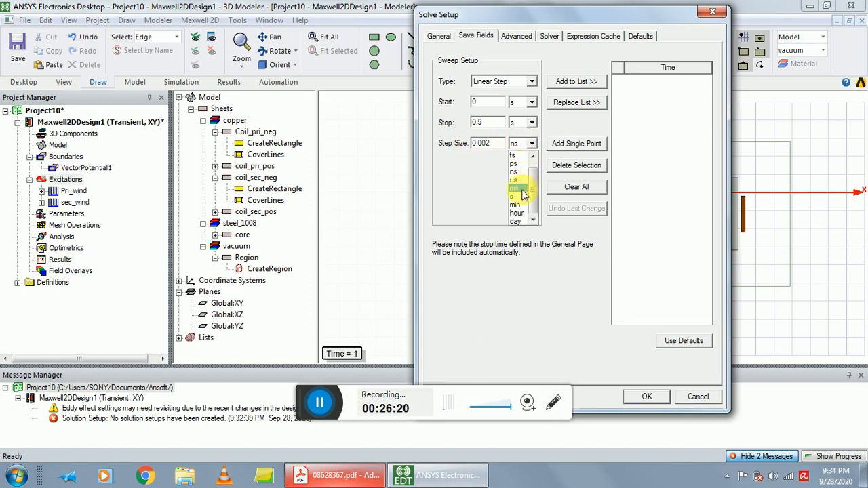
{"action": "left_click", "coordinate": [520, 196]}
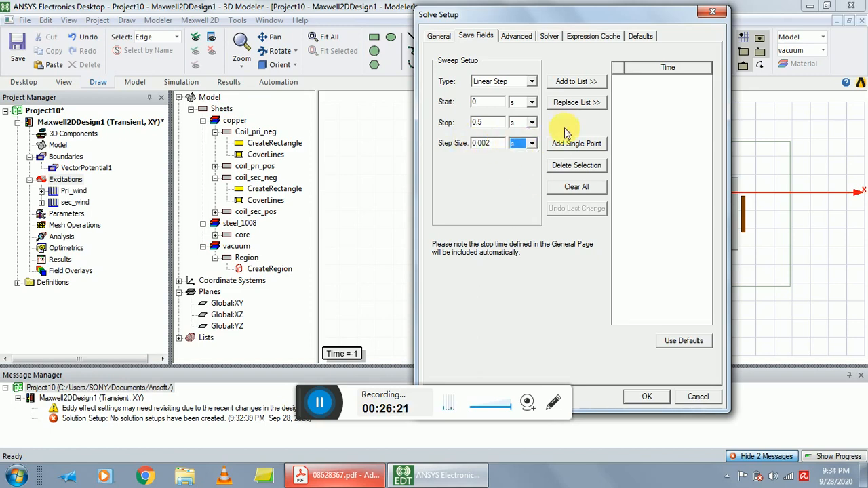
{"action": "left_click", "coordinate": [572, 82]}
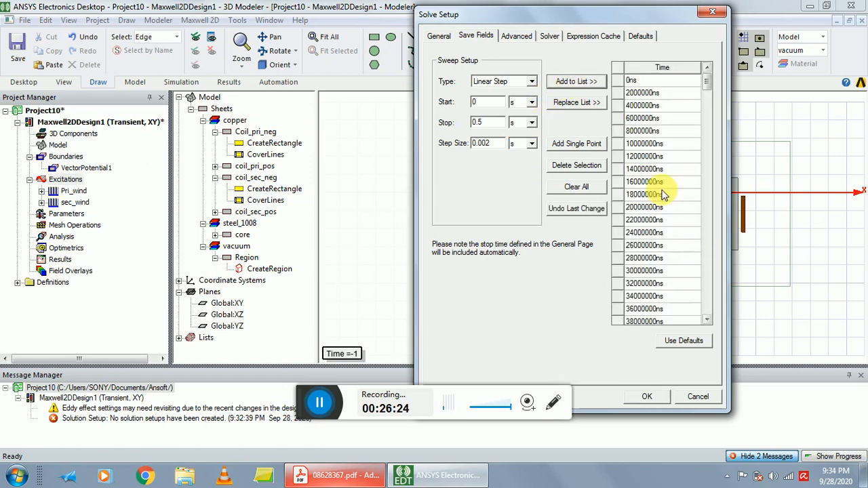
Review the list of field-saving times and confirm the solve setup.
{"action": "scroll", "coordinate": [651, 218], "scroll_direction": "down", "scroll_amount": 13}
{"action": "scroll", "coordinate": [651, 219], "scroll_direction": "down", "scroll_amount": 3}
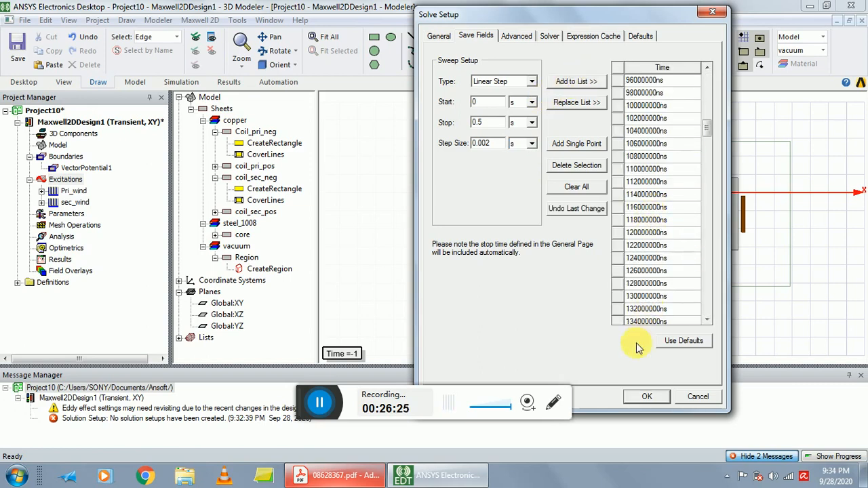
{"action": "left_click", "coordinate": [658, 401]}
Validate the Maxwell 2D design again with the new solution setup and close the report.
{"action": "left_click", "coordinate": [201, 23]}
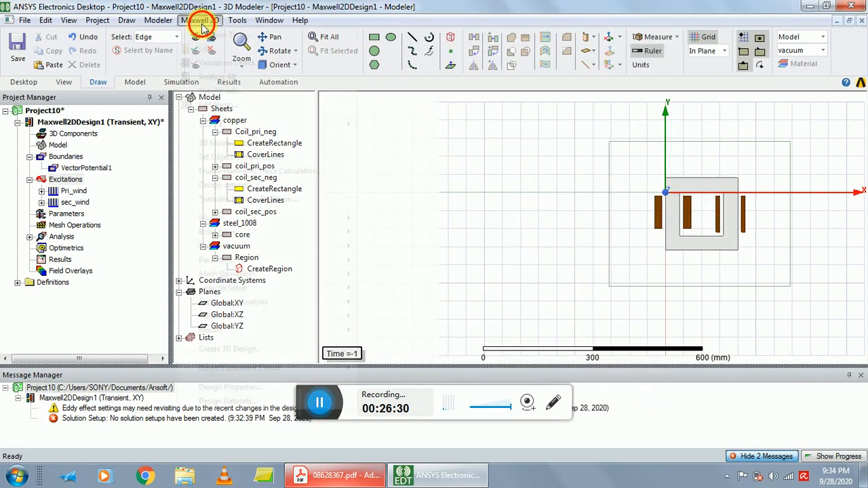
{"action": "left_click", "coordinate": [203, 59]}
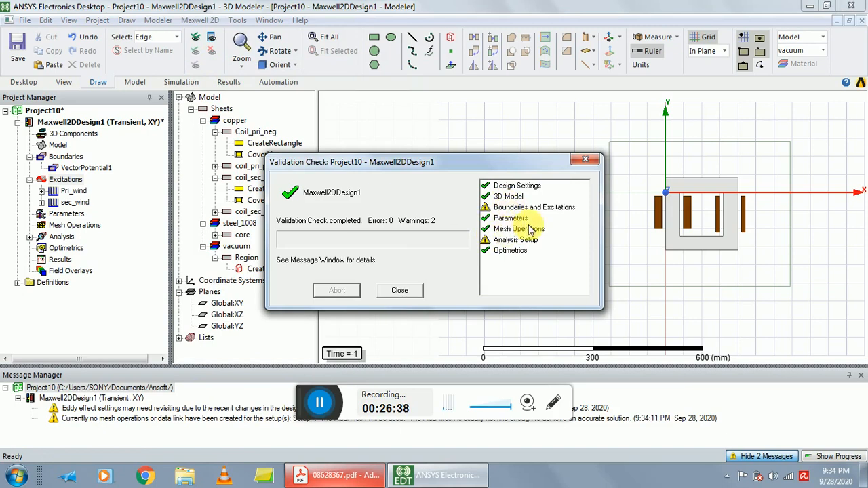
{"action": "left_click", "coordinate": [400, 291]}
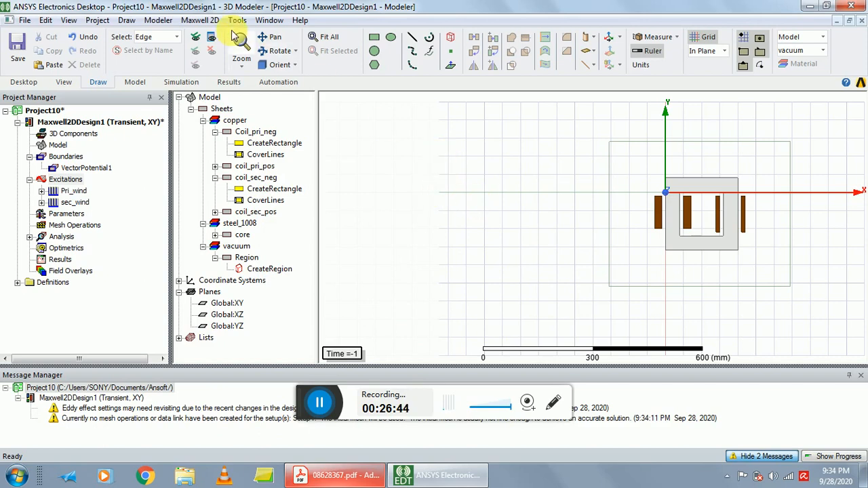
Start analyzing all setups and save the project as exp7 in the Ansoft folder.
{"action": "left_click", "coordinate": [199, 22]}
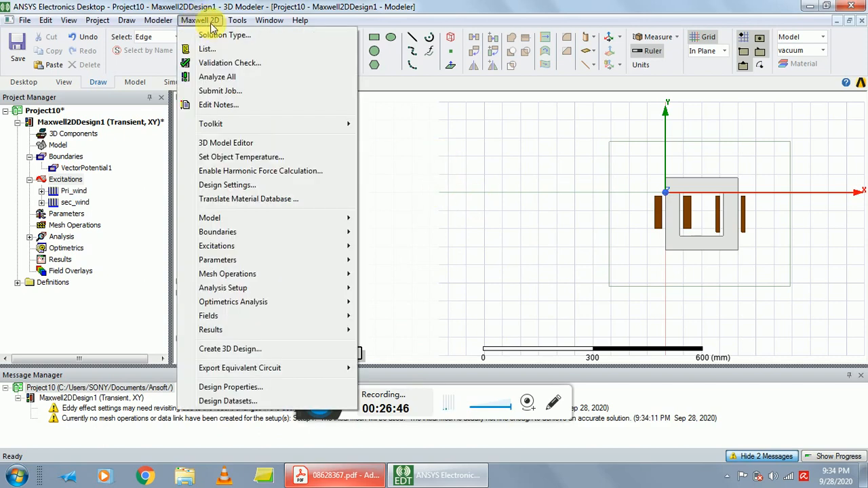
{"action": "left_click", "coordinate": [231, 78]}
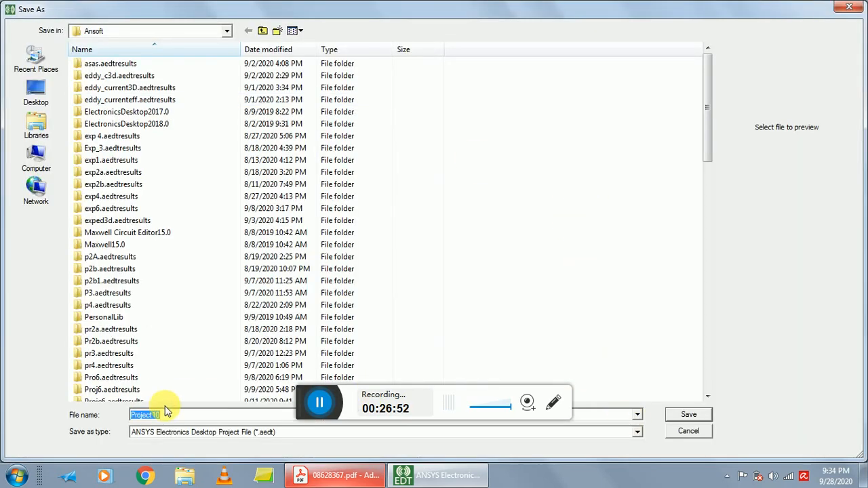
{"action": "type", "text": "pe"}
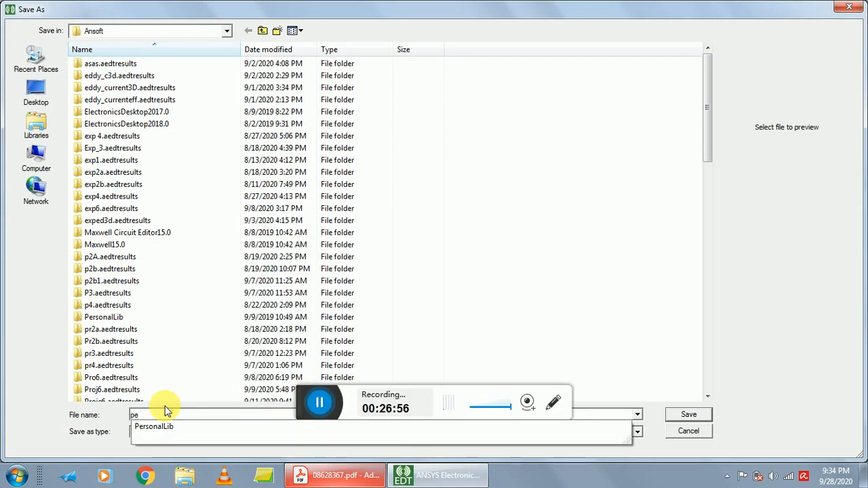
{"action": "key", "text": "BackSpace"}
{"action": "key", "text": "BackSpace"}
{"action": "type", "text": "e"}
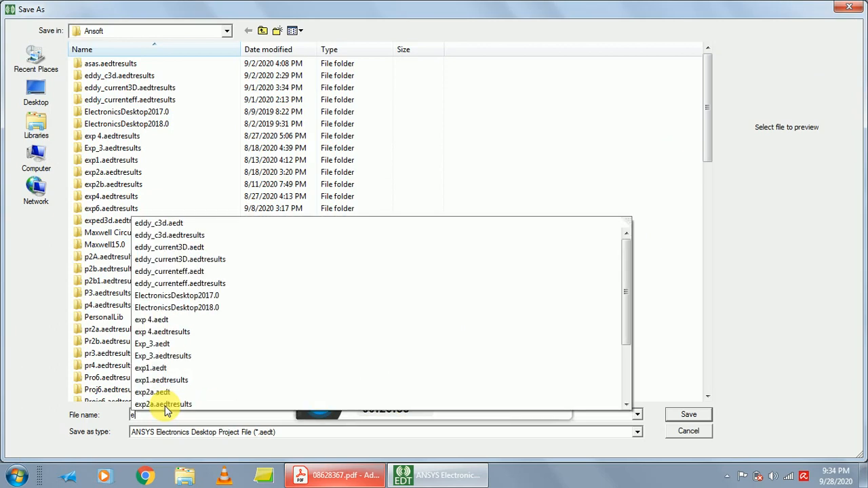
{"action": "type", "text": "p7"}
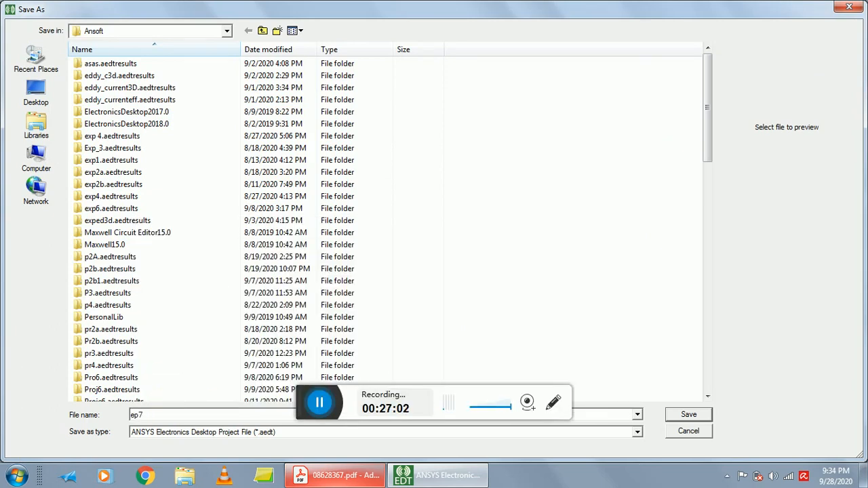
{"action": "key", "text": "BackSpace"}
{"action": "key", "text": "BackSpace"}
{"action": "type", "text": "x"}
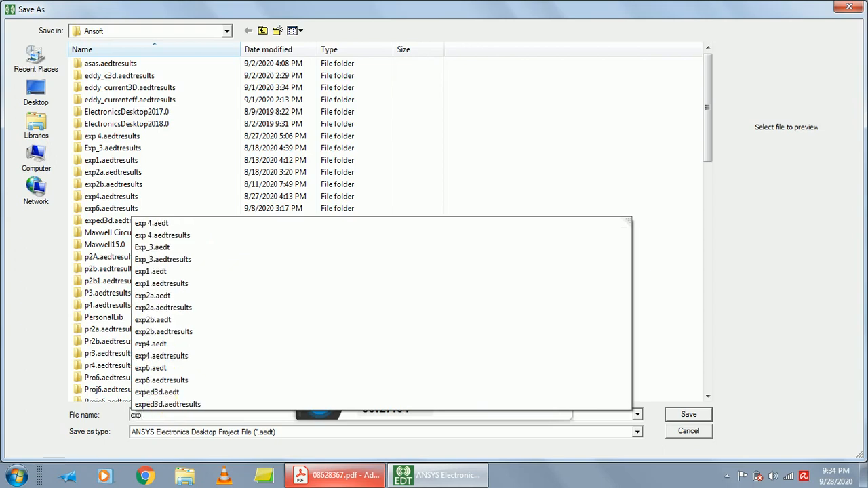
{"action": "type", "text": "p7"}
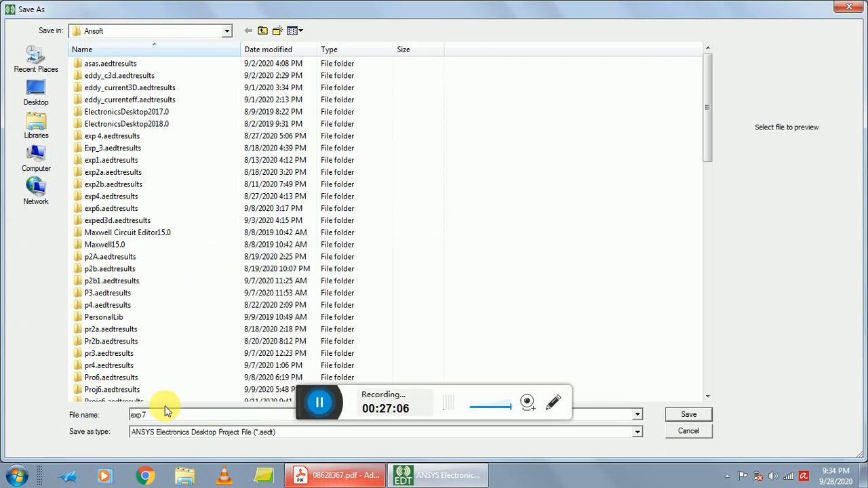
{"action": "left_click", "coordinate": [681, 415]}
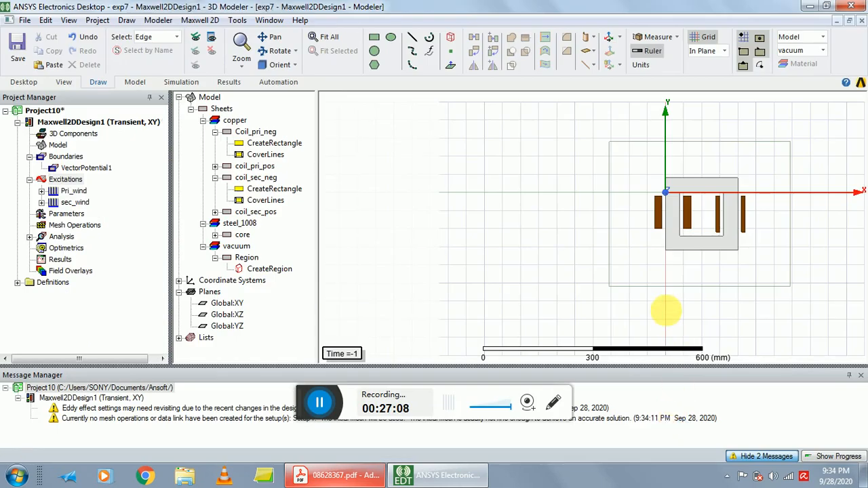
Check the simulation progress and review the latest entries in the message list.
{"action": "left_click", "coordinate": [840, 458]}
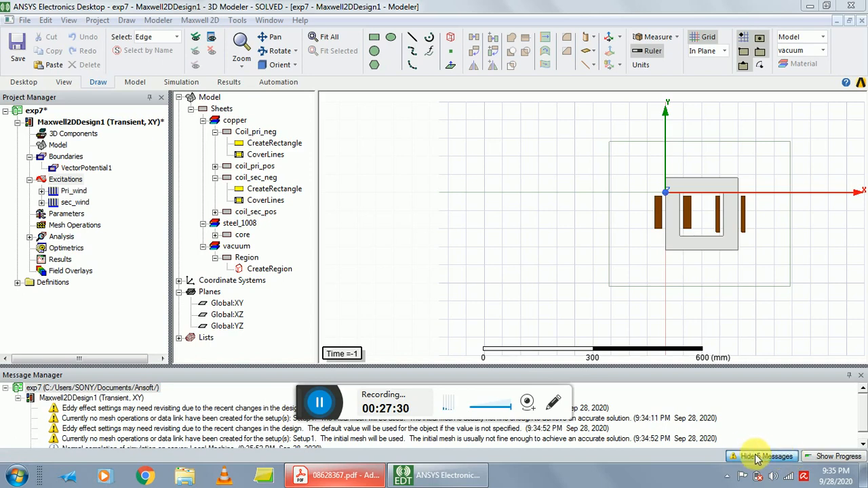
{"action": "left_click", "coordinate": [763, 458]}
{"action": "left_click", "coordinate": [756, 459]}
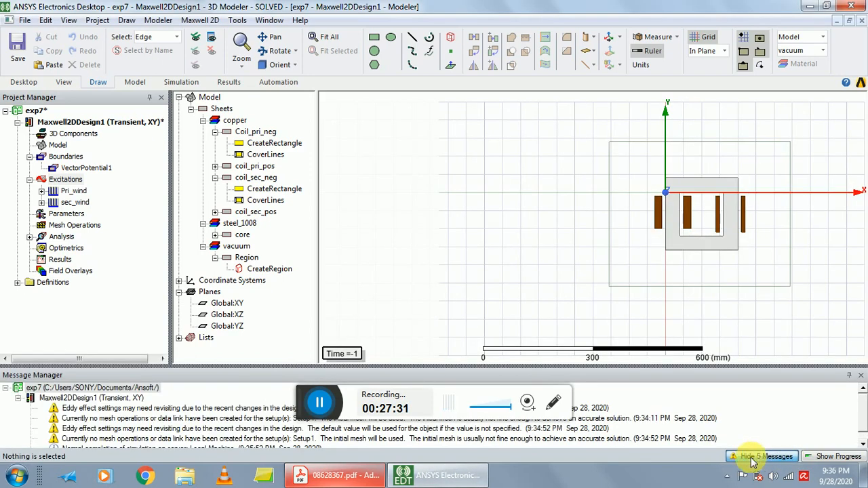
{"action": "left_click", "coordinate": [160, 428]}
{"action": "scroll", "coordinate": [203, 427], "scroll_direction": "down", "scroll_amount": 1}
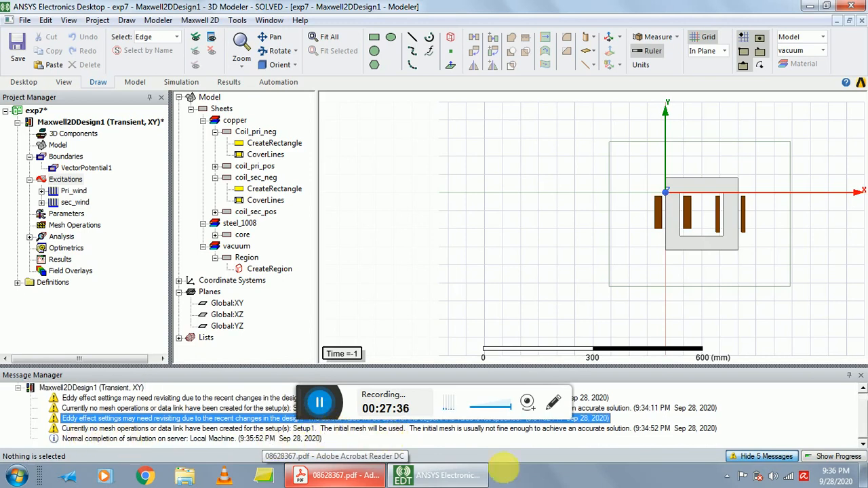
{"action": "left_click", "coordinate": [398, 212]}
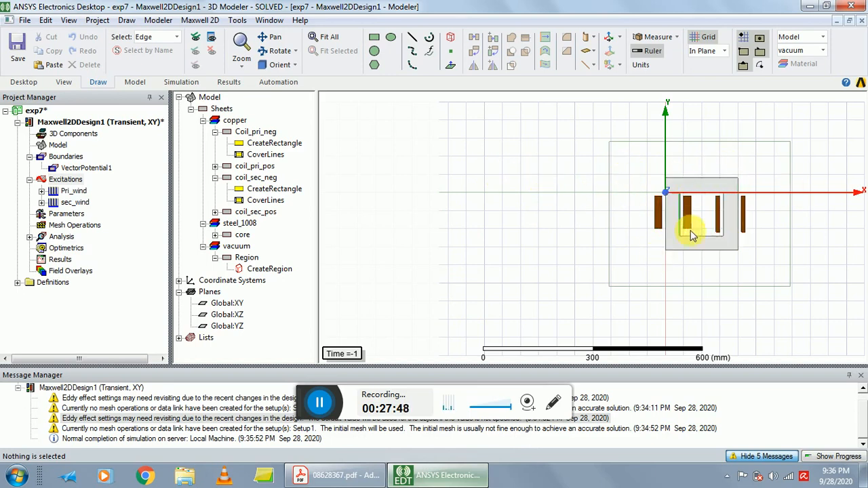
Select all objects and set the solution context to Setup1 : Transient at a time of 0.036 s.
{"action": "left_click", "coordinate": [45, 20]}
{"action": "mouse_move", "coordinate": [69, 19]}
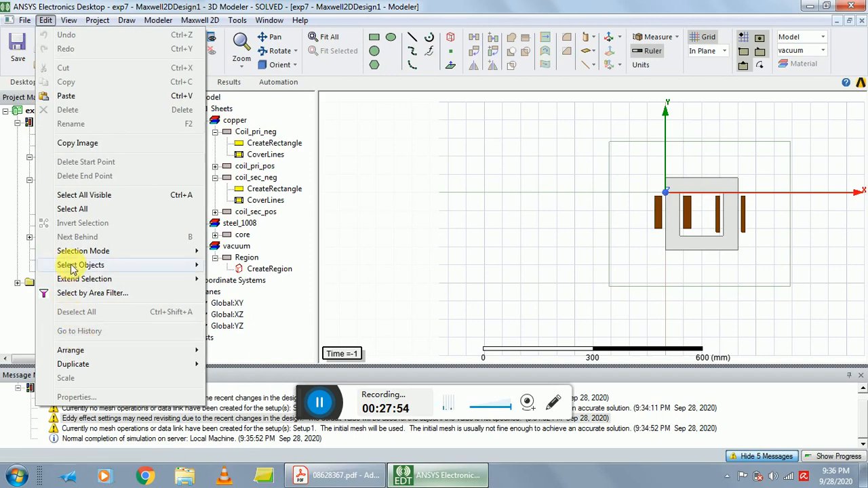
{"action": "left_click", "coordinate": [84, 210]}
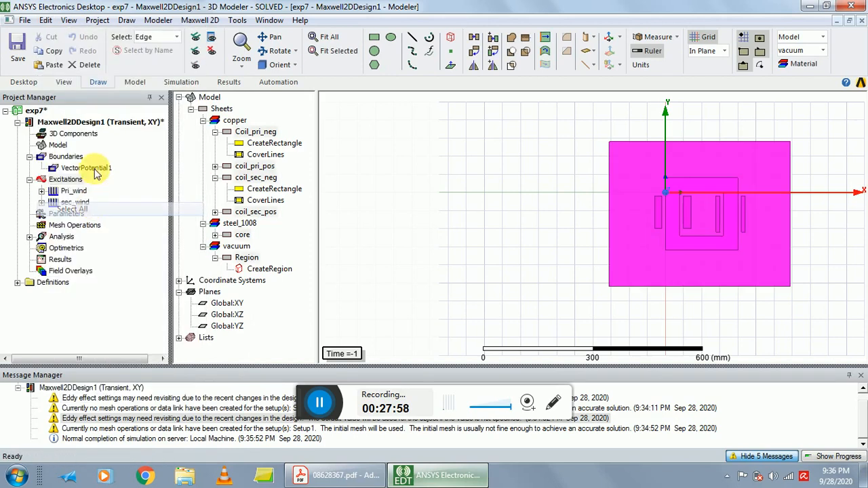
{"action": "left_click", "coordinate": [68, 20]}
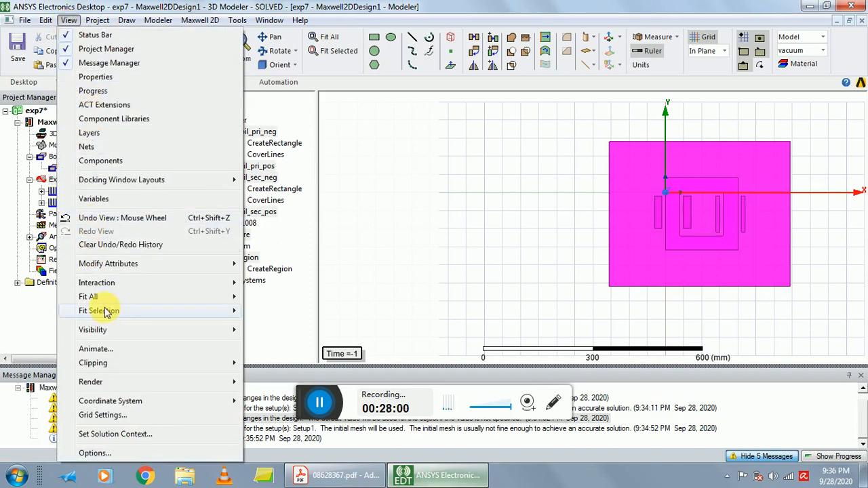
{"action": "left_click", "coordinate": [119, 434]}
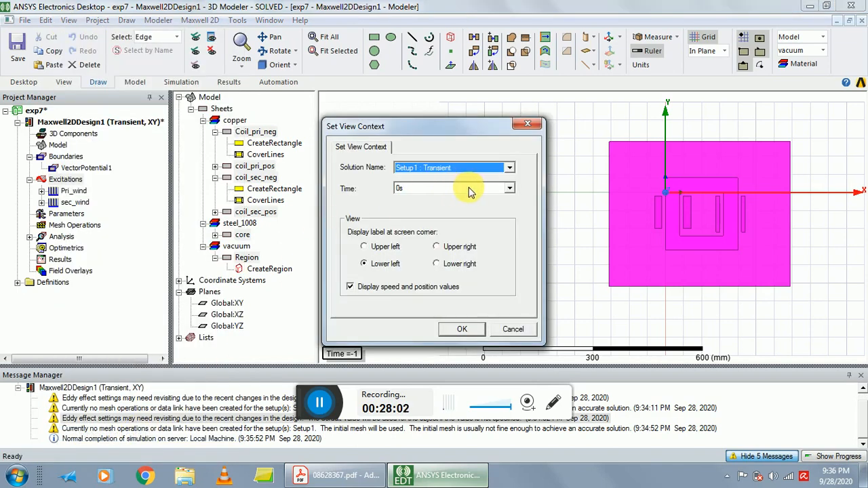
{"action": "left_click", "coordinate": [509, 190]}
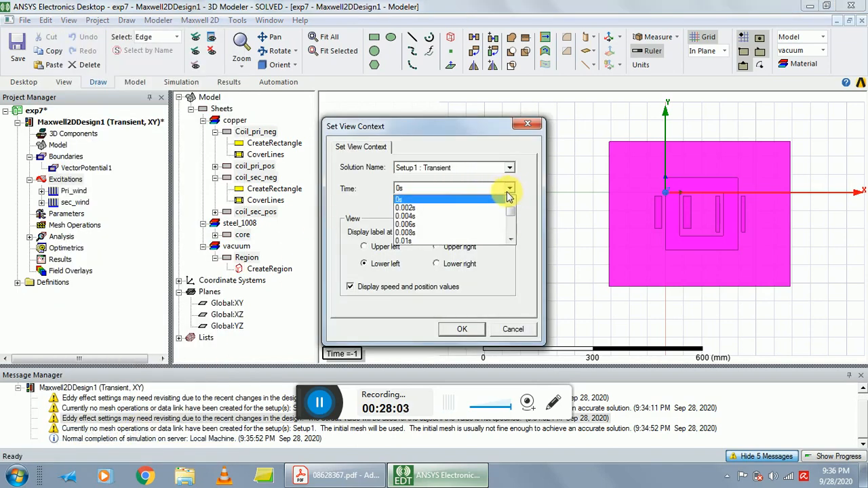
{"action": "scroll", "coordinate": [436, 231], "scroll_direction": "down", "scroll_amount": 5}
{"action": "left_click", "coordinate": [427, 224]}
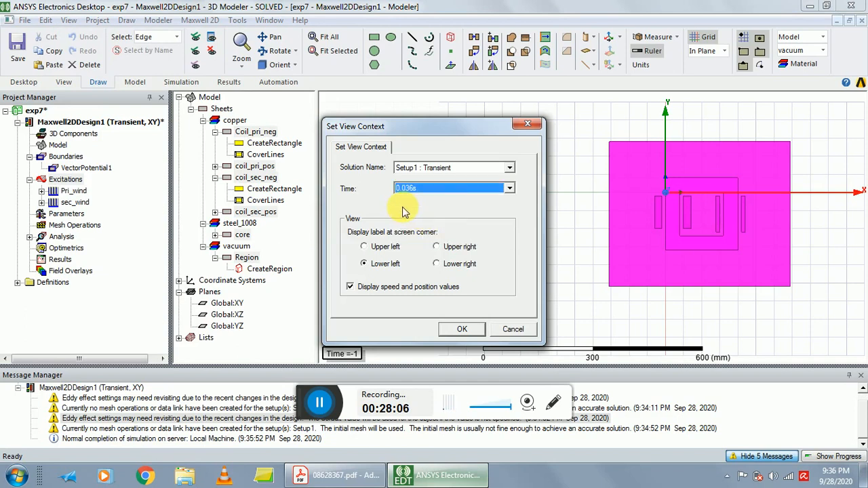
{"action": "left_click", "coordinate": [462, 329]}
Create a Flux_Lines field plot in the core volume and move its color key slightly aside.
{"action": "left_click", "coordinate": [208, 21]}
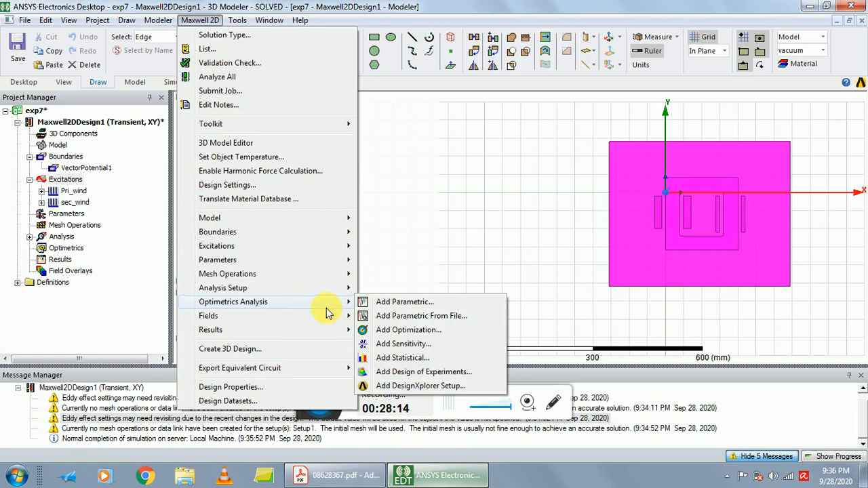
{"action": "mouse_move", "coordinate": [318, 315]}
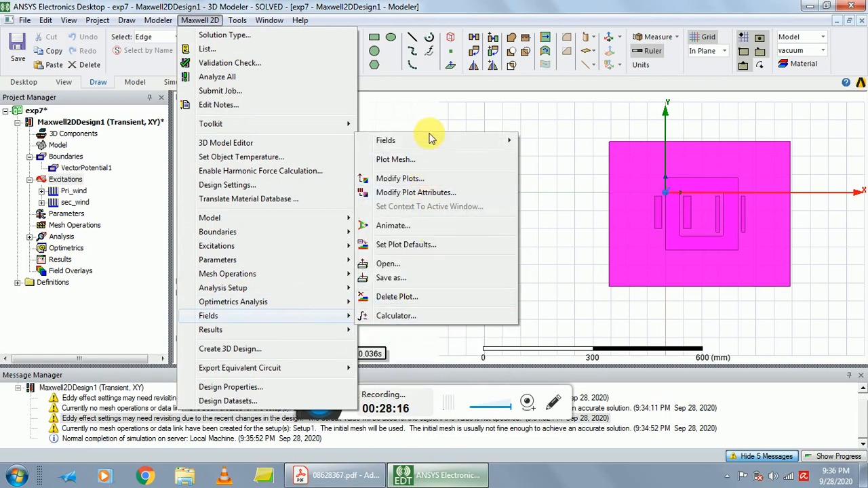
{"action": "mouse_move", "coordinate": [503, 137]}
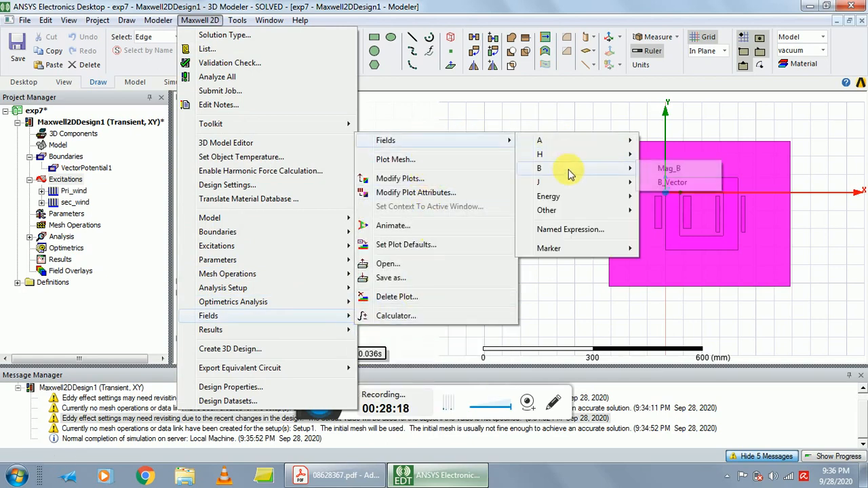
{"action": "mouse_move", "coordinate": [574, 150]}
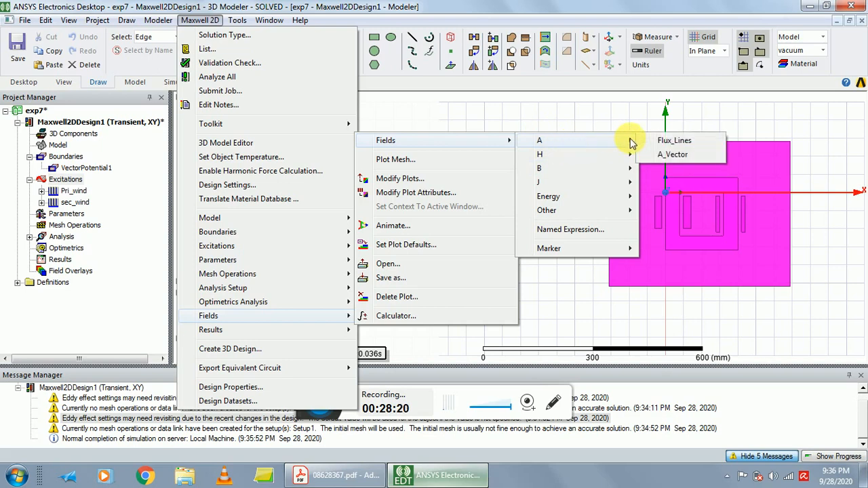
{"action": "left_click", "coordinate": [665, 142]}
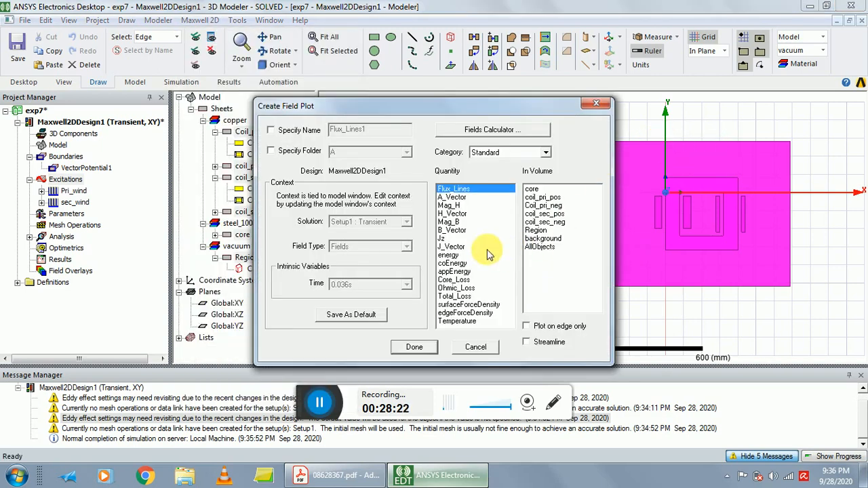
{"action": "left_click", "coordinate": [535, 190]}
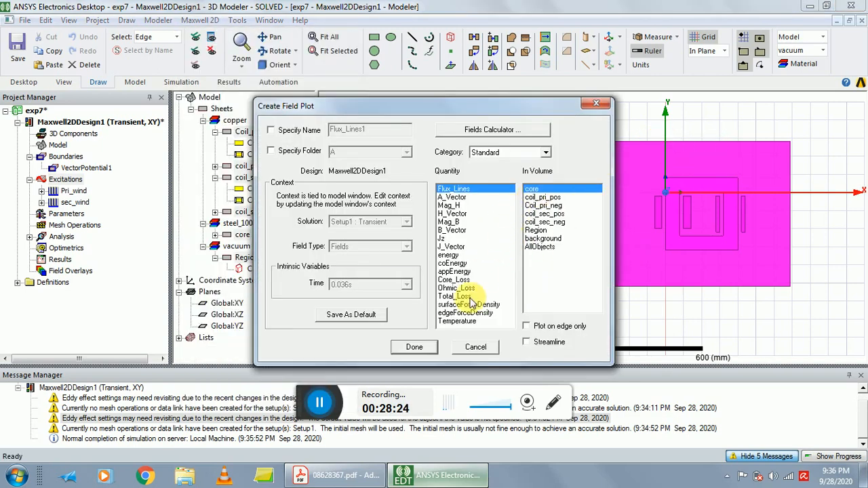
{"action": "left_click", "coordinate": [415, 348]}
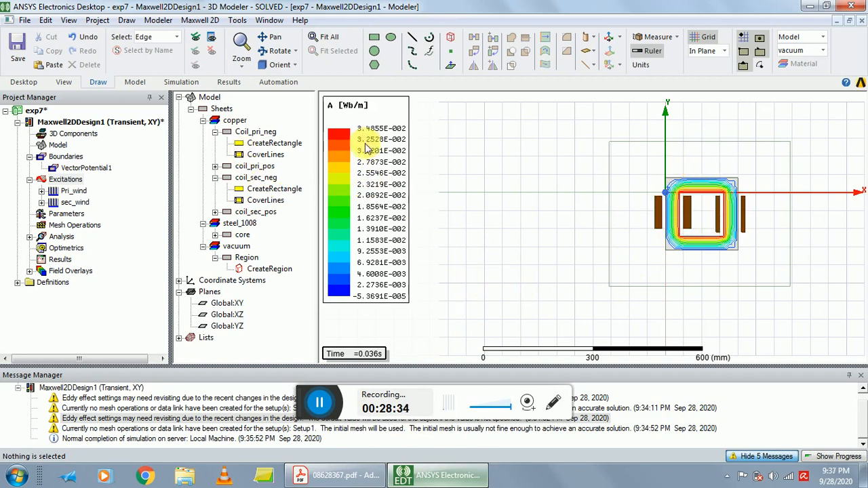
{"action": "left_click_drag", "start_coordinate": [376, 118], "coordinate": [382, 118]}
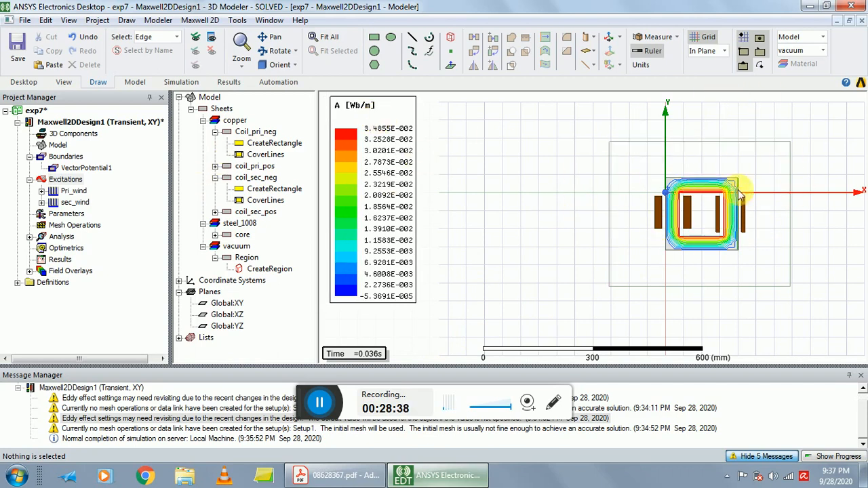
Delete the A field overlay containing the core's flux-line plot.
{"action": "left_click", "coordinate": [29, 271]}
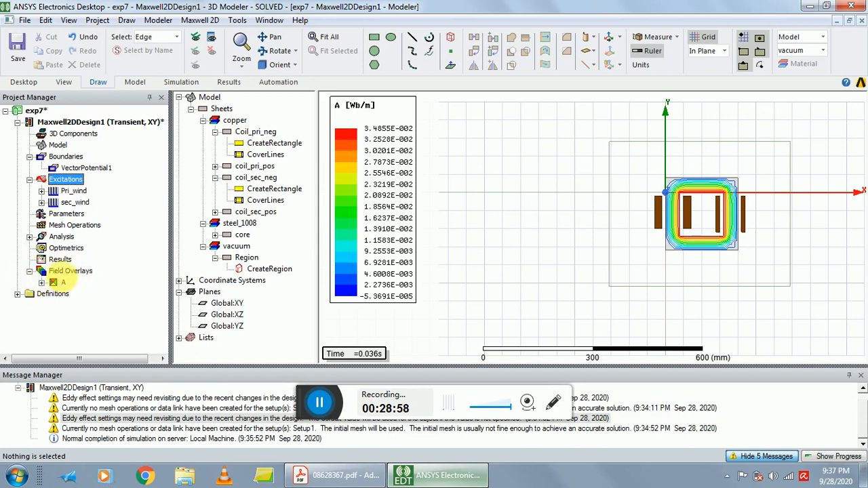
{"action": "left_click", "coordinate": [41, 282]}
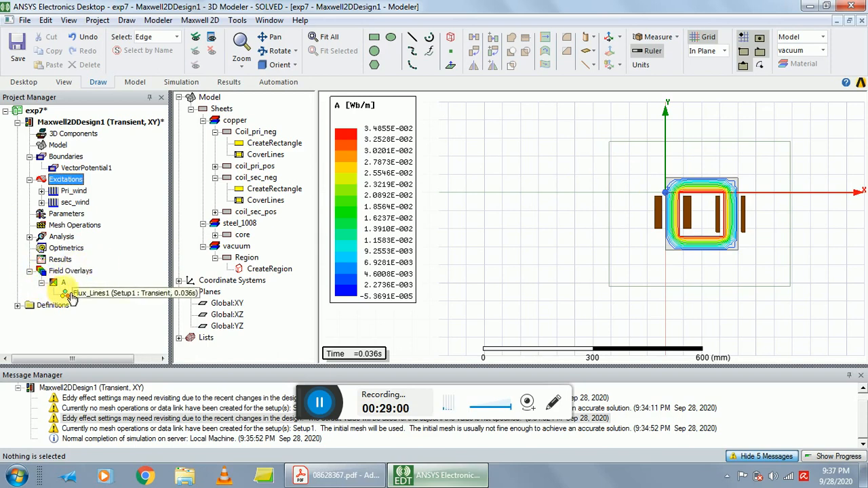
{"action": "right_click", "coordinate": [56, 282]}
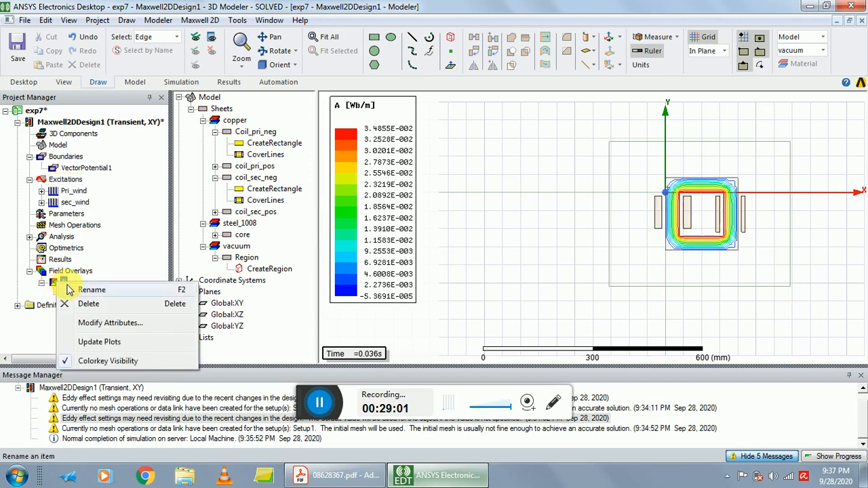
{"action": "left_click", "coordinate": [89, 303]}
{"action": "left_click", "coordinate": [440, 266]}
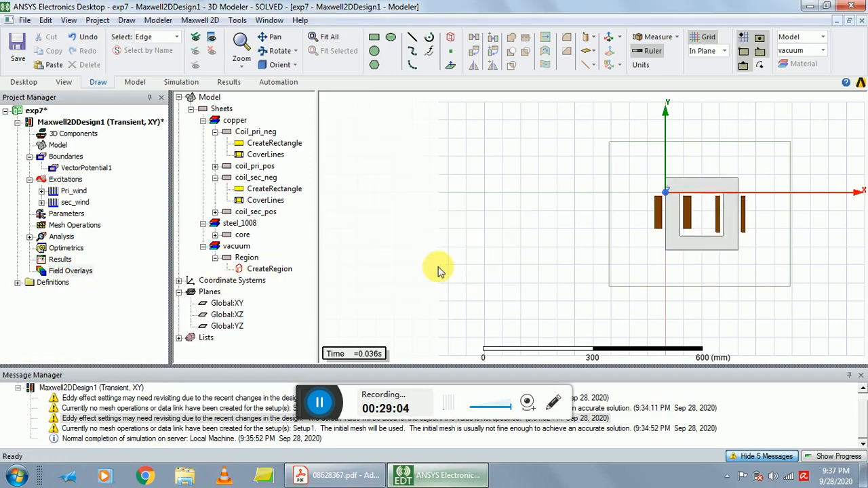
Select all objects and create a Mag_B field plot in the core volume.
{"action": "left_click", "coordinate": [46, 21]}
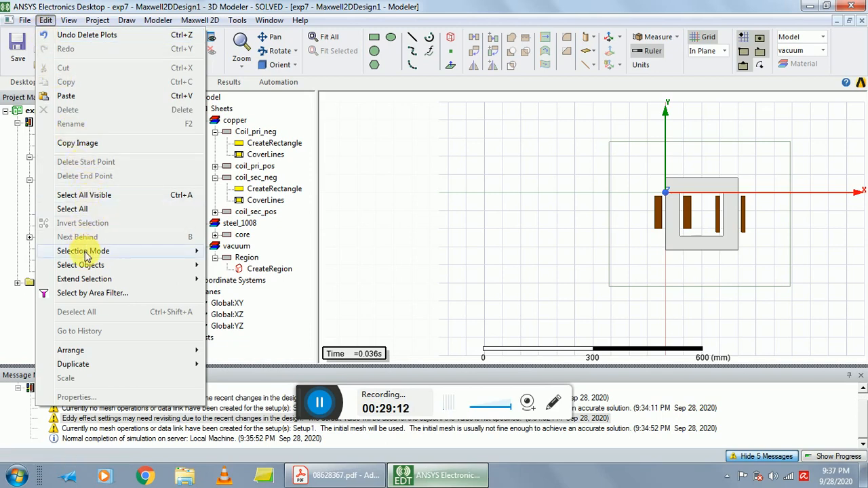
{"action": "left_click", "coordinate": [93, 208]}
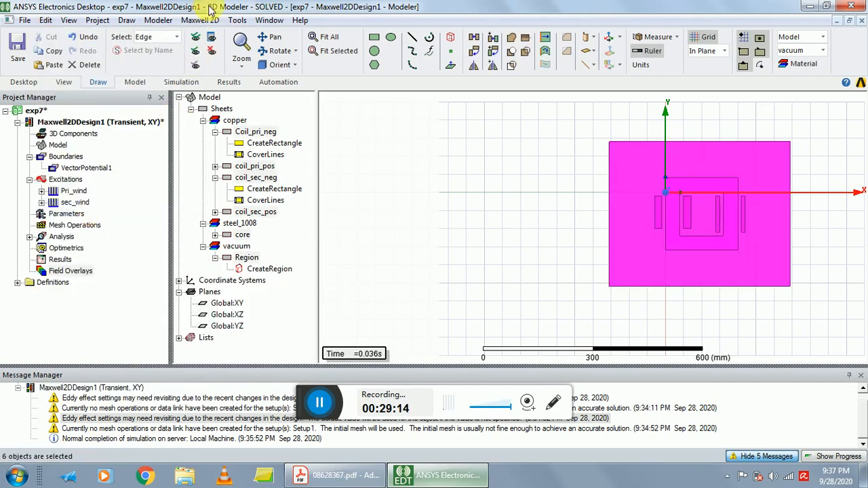
{"action": "left_click", "coordinate": [201, 20]}
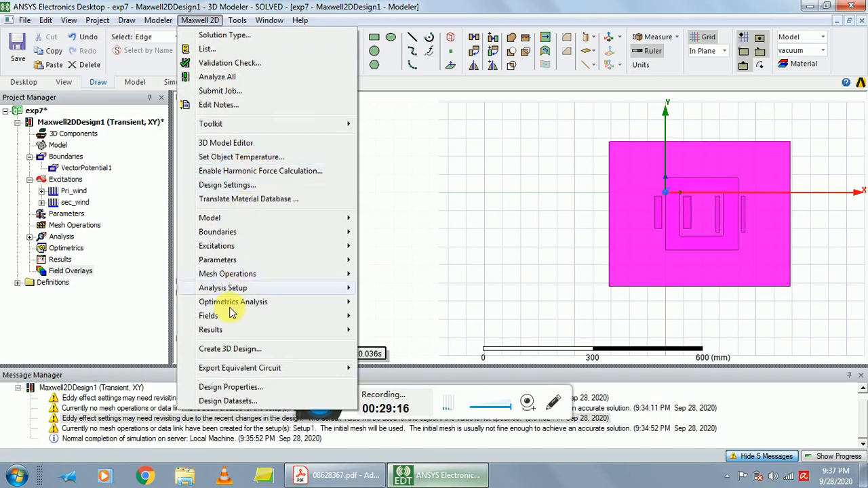
{"action": "mouse_move", "coordinate": [322, 315]}
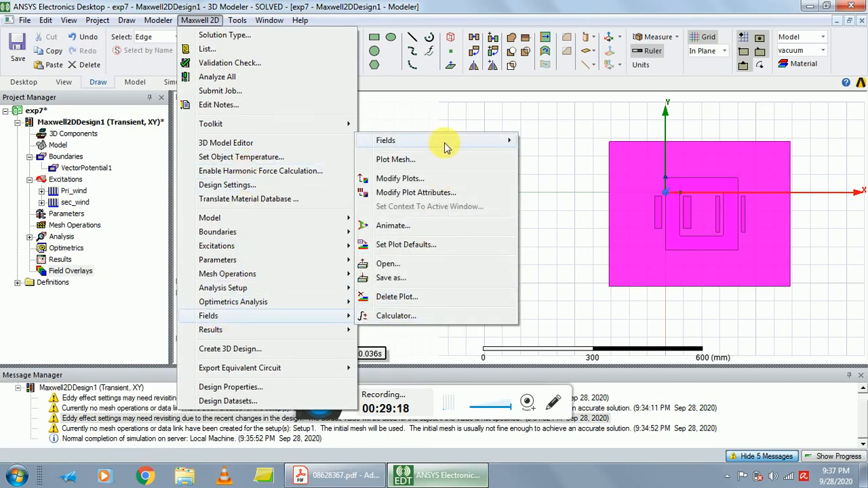
{"action": "mouse_move", "coordinate": [470, 141]}
{"action": "mouse_move", "coordinate": [560, 174]}
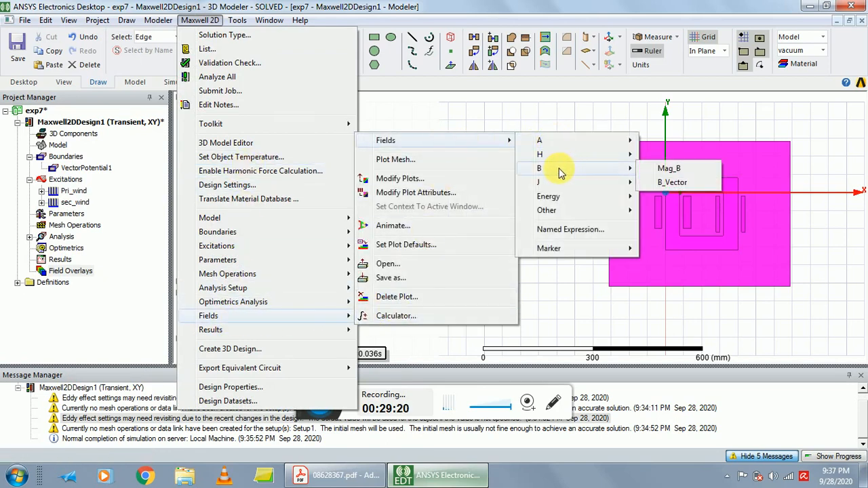
{"action": "left_click", "coordinate": [663, 173]}
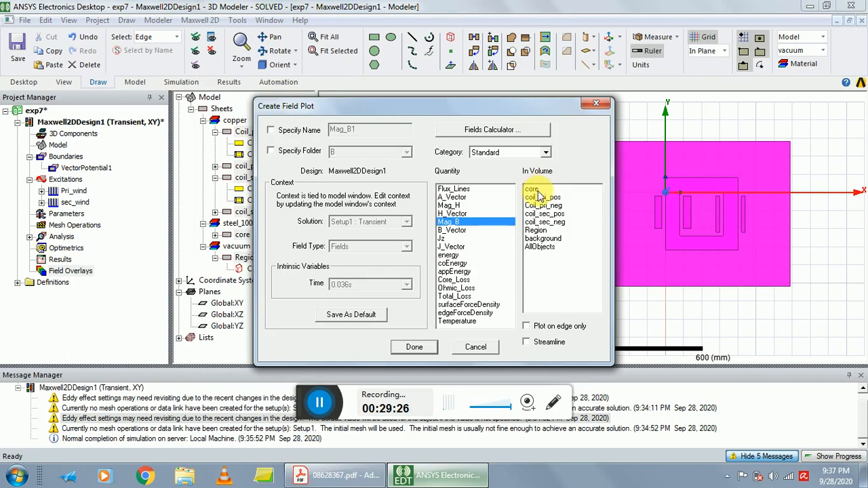
{"action": "left_click", "coordinate": [413, 348]}
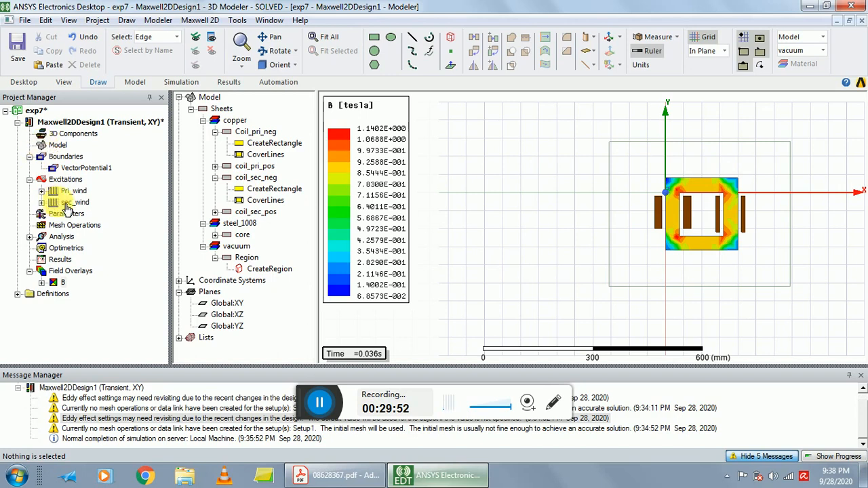
Create a rectangular transient report of InducedVoltage(sec_wind) against Time and move the report settings aside to view the curve.
{"action": "right_click", "coordinate": [64, 263]}
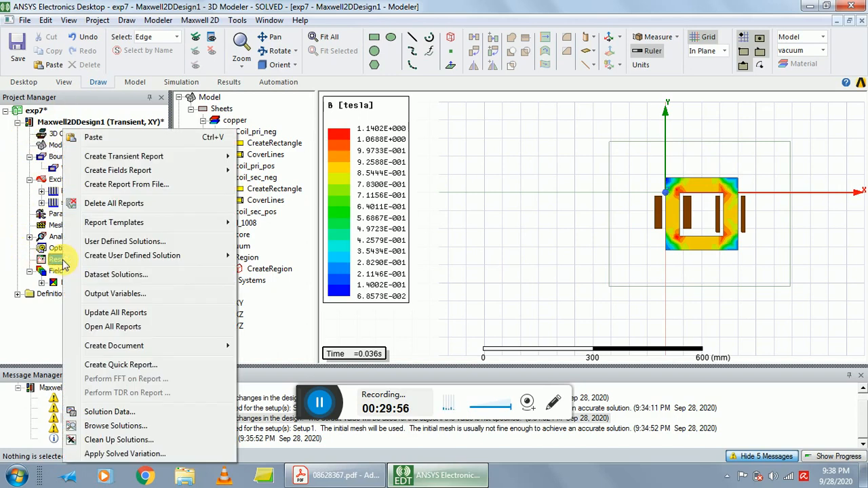
{"action": "mouse_move", "coordinate": [102, 162]}
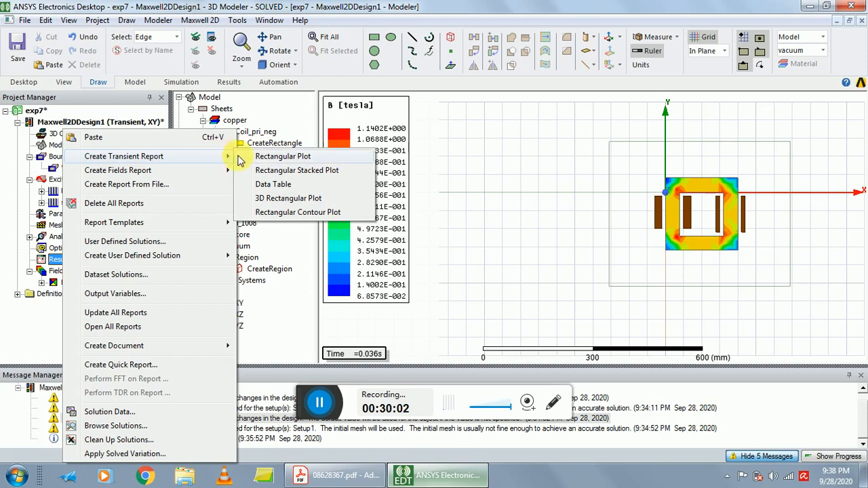
{"action": "left_click", "coordinate": [284, 157]}
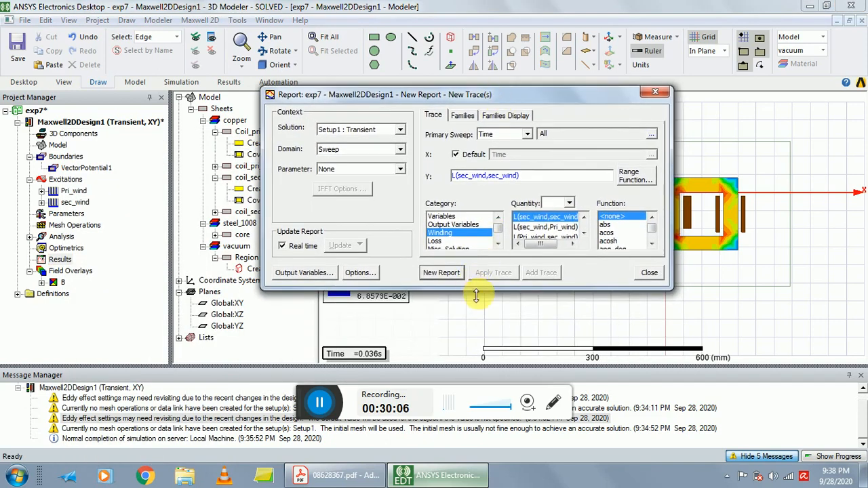
{"action": "left_click_drag", "start_coordinate": [476, 297], "coordinate": [478, 345]}
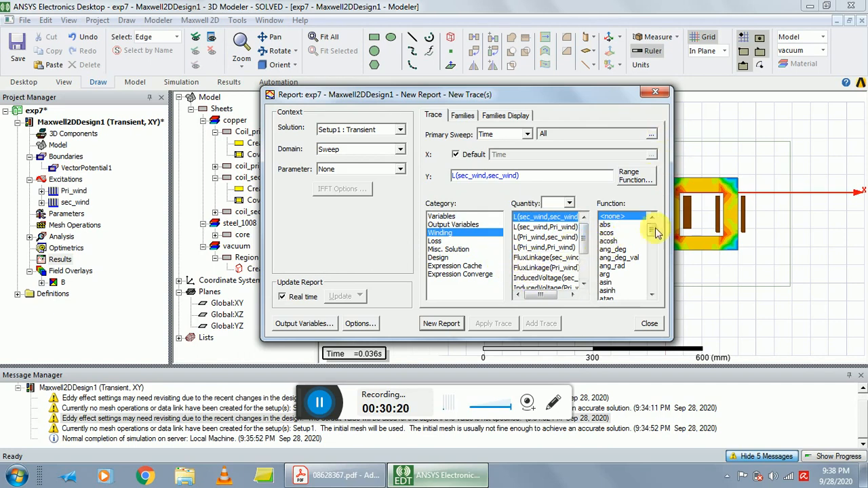
{"action": "left_click_drag", "start_coordinate": [676, 258], "coordinate": [784, 261]}
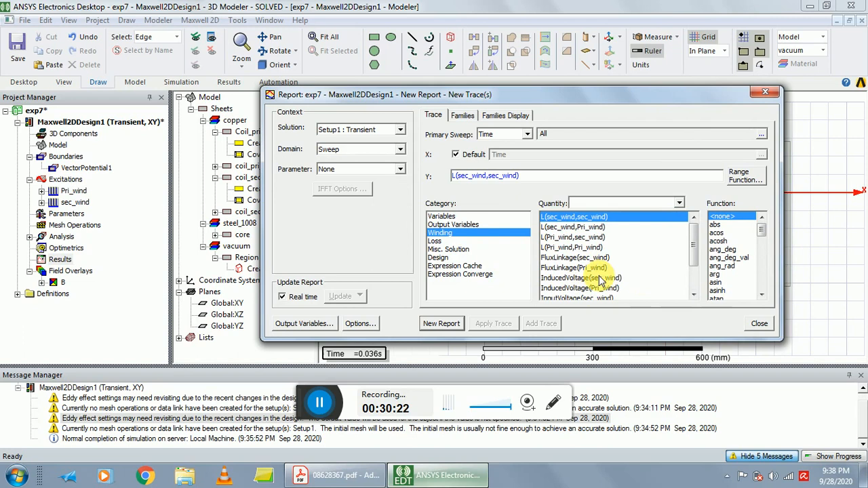
{"action": "left_click_drag", "start_coordinate": [693, 250], "coordinate": [689, 278]}
{"action": "left_click", "coordinate": [576, 240]}
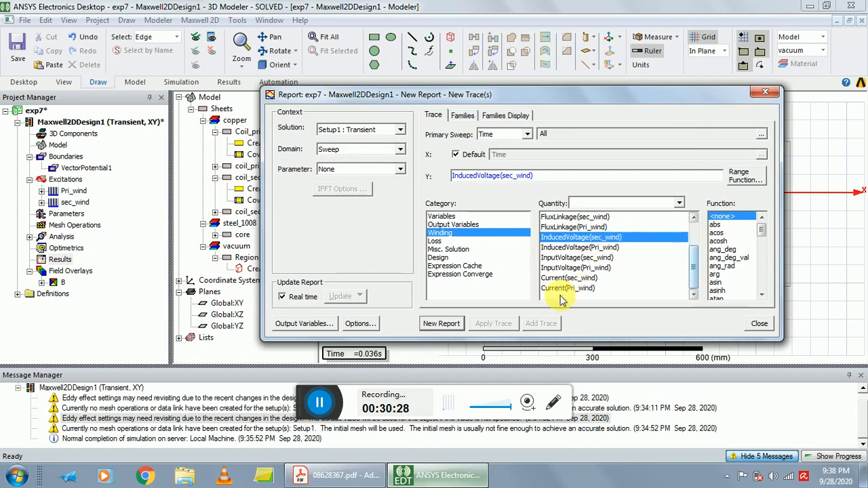
{"action": "left_click", "coordinate": [440, 323]}
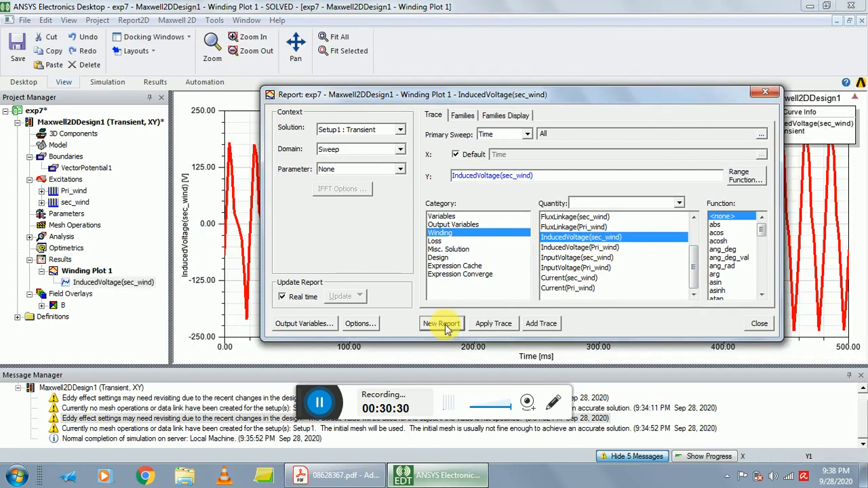
{"action": "left_click_drag", "start_coordinate": [582, 98], "coordinate": [563, 156]}
{"action": "left_click_drag", "start_coordinate": [564, 206], "coordinate": [494, 410]}
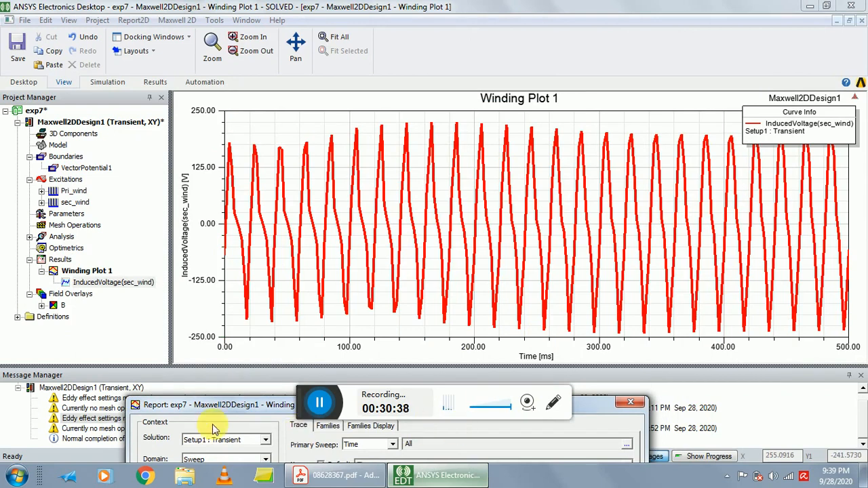
Create a separate new report of InducedVoltage(Pri_wind) against Time and uncover its curve.
{"action": "left_click_drag", "start_coordinate": [231, 412], "coordinate": [280, 131]}
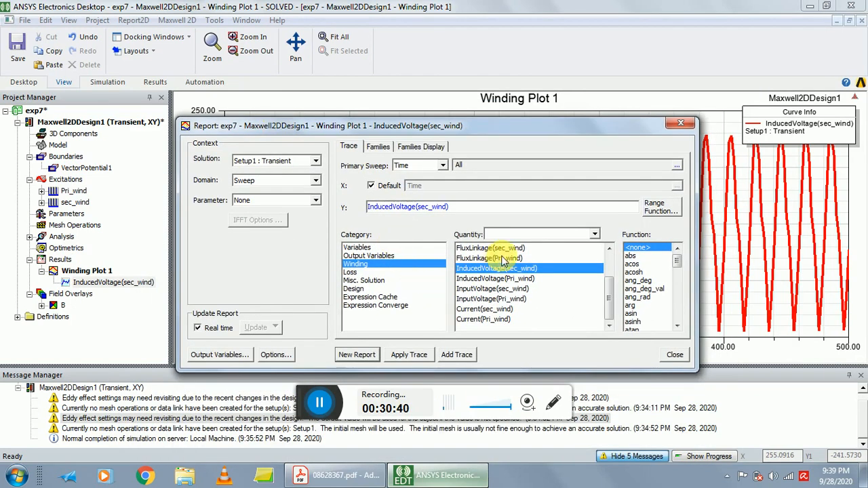
{"action": "left_click_drag", "start_coordinate": [608, 300], "coordinate": [611, 276]}
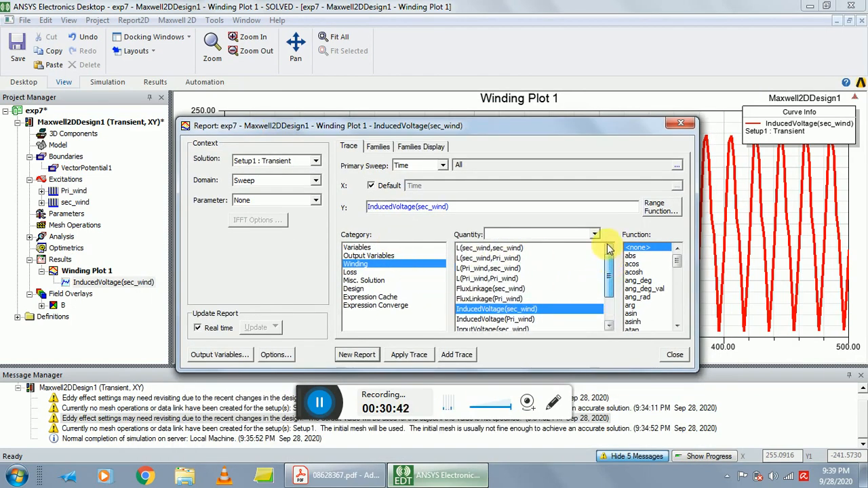
{"action": "left_click", "coordinate": [504, 319]}
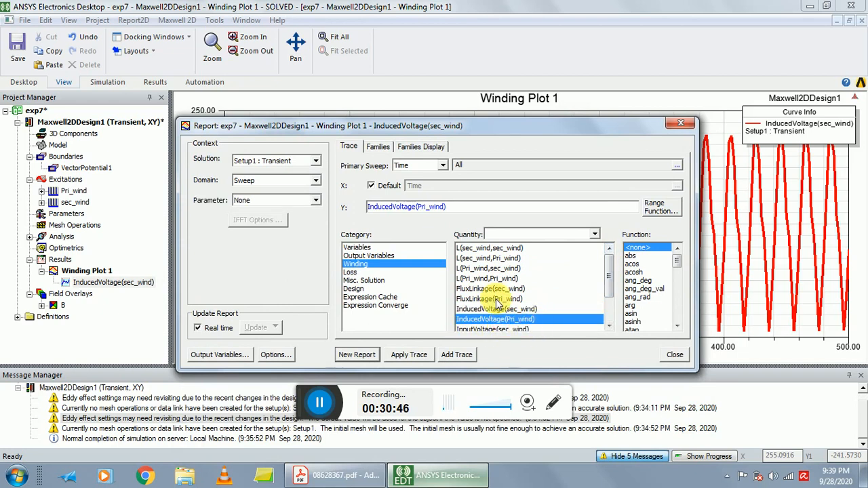
{"action": "left_click_drag", "start_coordinate": [513, 131], "coordinate": [530, 85]}
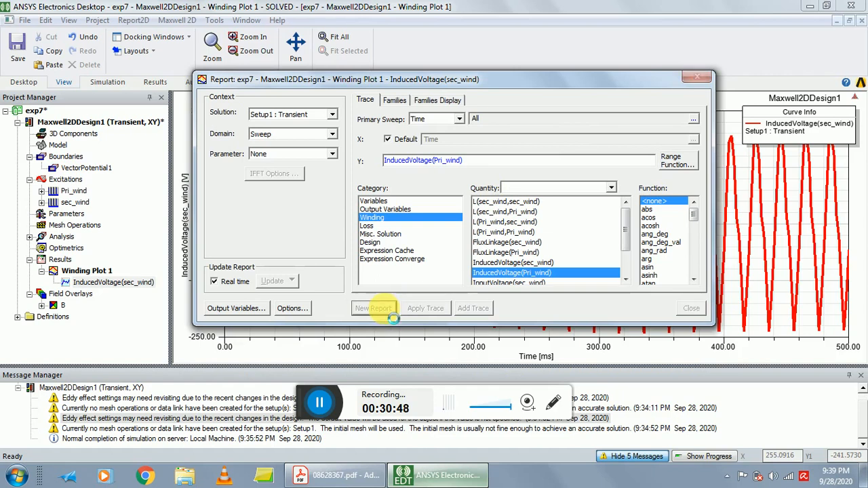
{"action": "left_click_drag", "start_coordinate": [572, 91], "coordinate": [497, 379]}
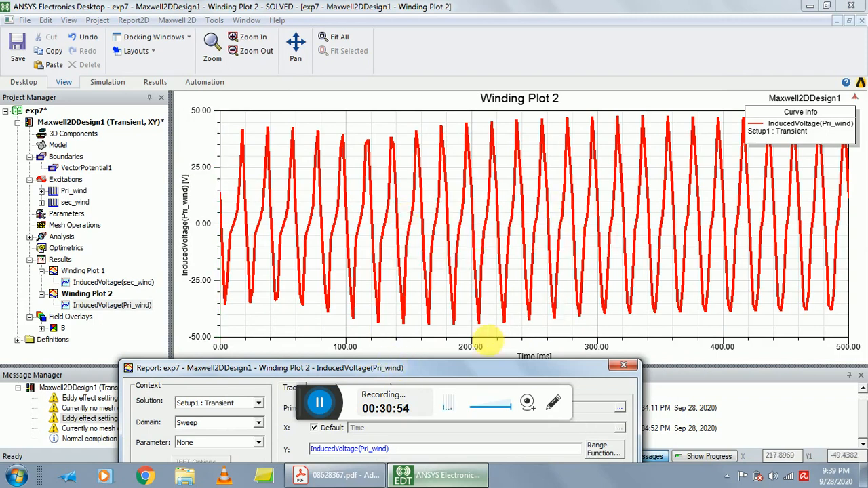
Add a second InducedVoltage(Pri_wind) trace to the primary winding plot, view it and close the report settings.
{"action": "left_click_drag", "start_coordinate": [466, 370], "coordinate": [459, 43]}
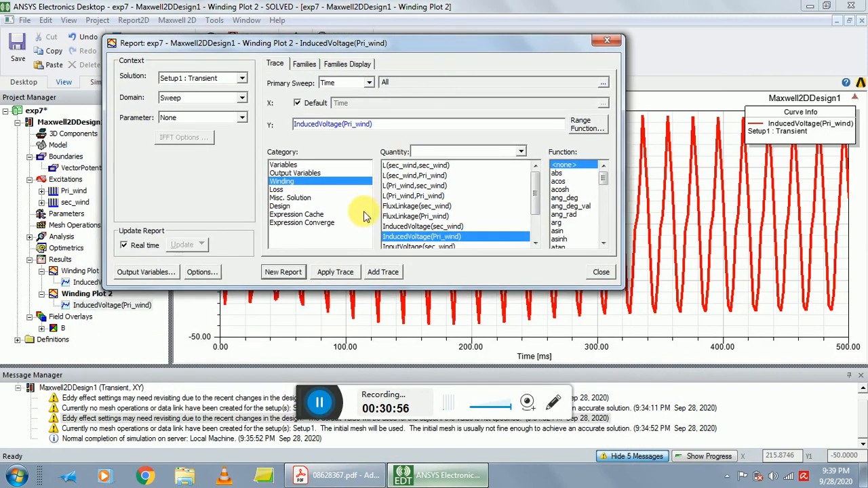
{"action": "left_click", "coordinate": [384, 273]}
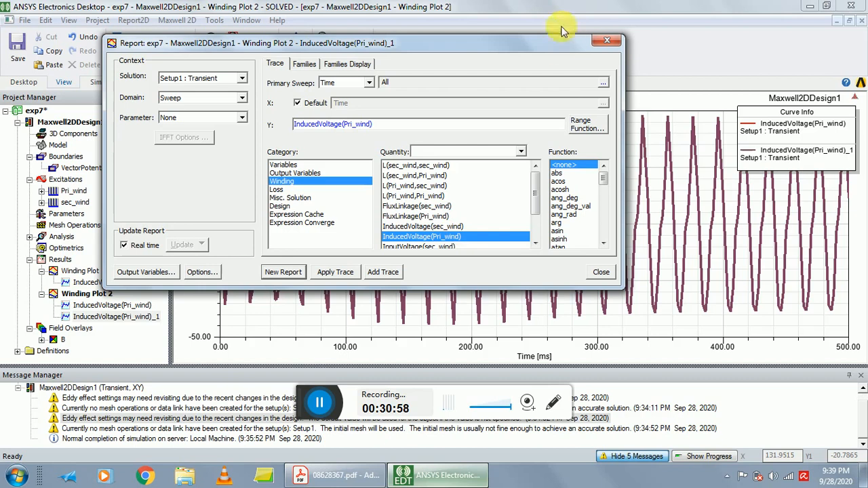
{"action": "left_click_drag", "start_coordinate": [556, 52], "coordinate": [515, 346]}
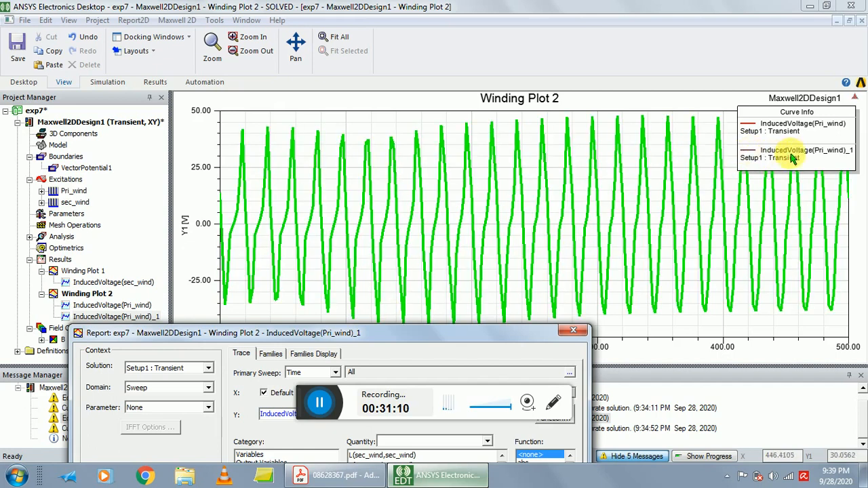
{"action": "left_click_drag", "start_coordinate": [394, 334], "coordinate": [429, 89]}
{"action": "left_click", "coordinate": [606, 83]}
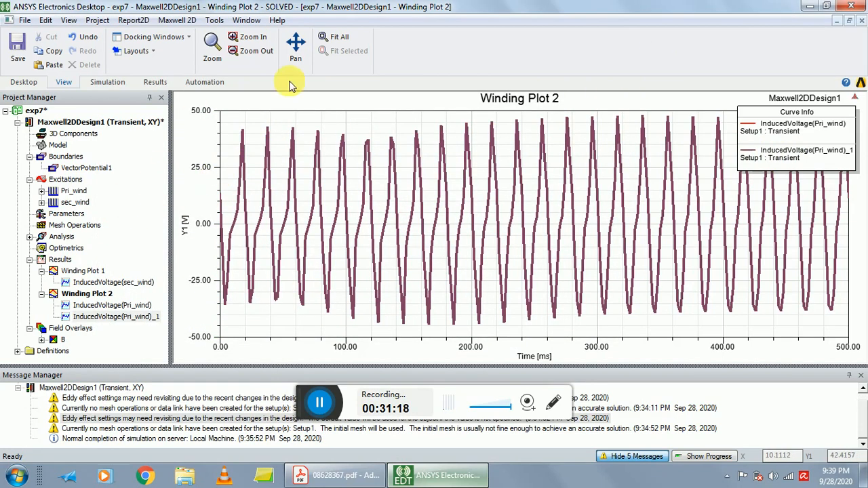
Minimize the primary winding plot, close the secondary winding plot window and maximize the modeler window.
{"action": "left_click", "coordinate": [840, 23]}
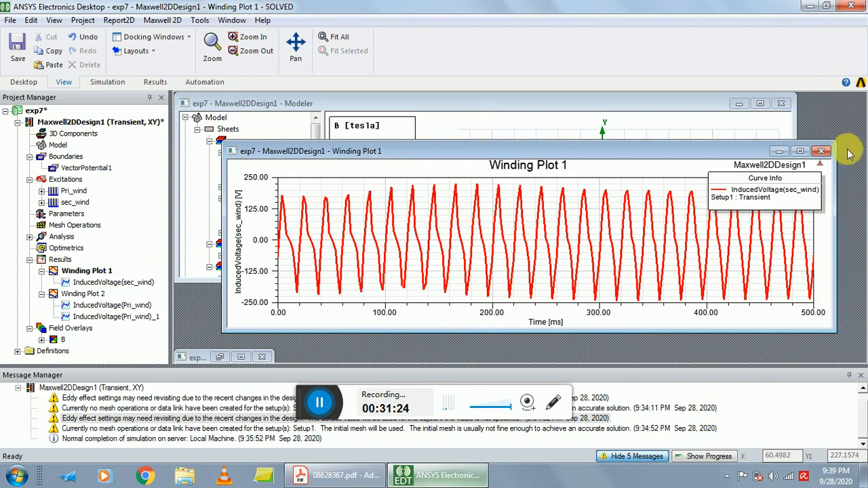
{"action": "left_click", "coordinate": [821, 150]}
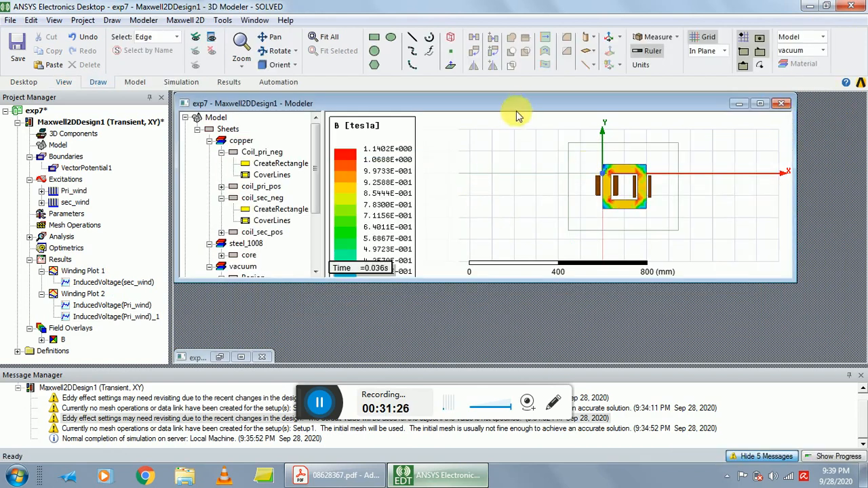
{"action": "double_click", "coordinate": [515, 108]}
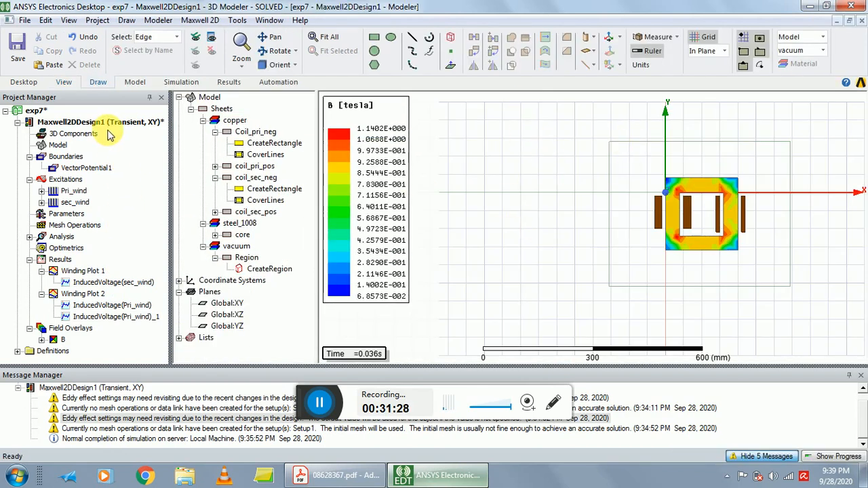
Set up an animation of the Mag_B1 plot with Time as the swept variable, using all time values.
{"action": "left_click", "coordinate": [70, 20]}
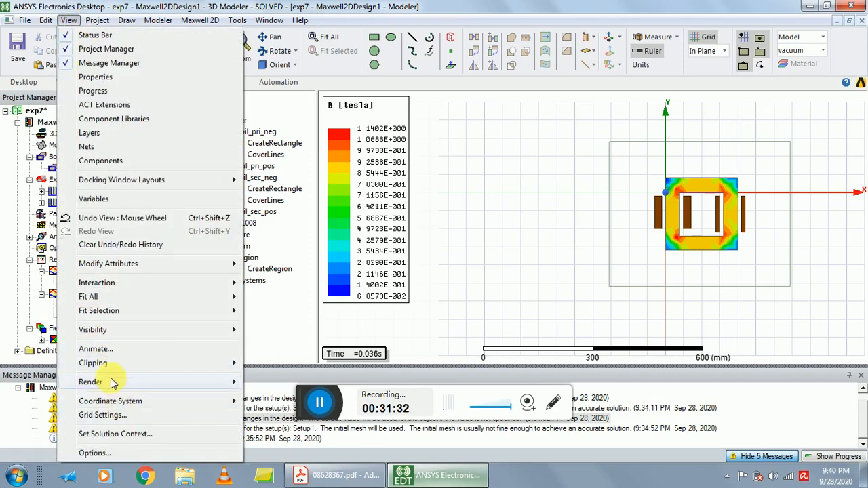
{"action": "left_click", "coordinate": [94, 348]}
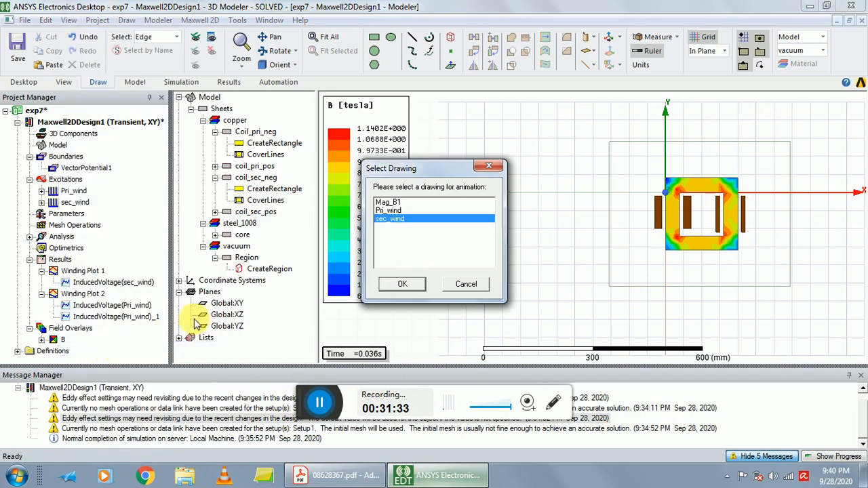
{"action": "left_click", "coordinate": [394, 212]}
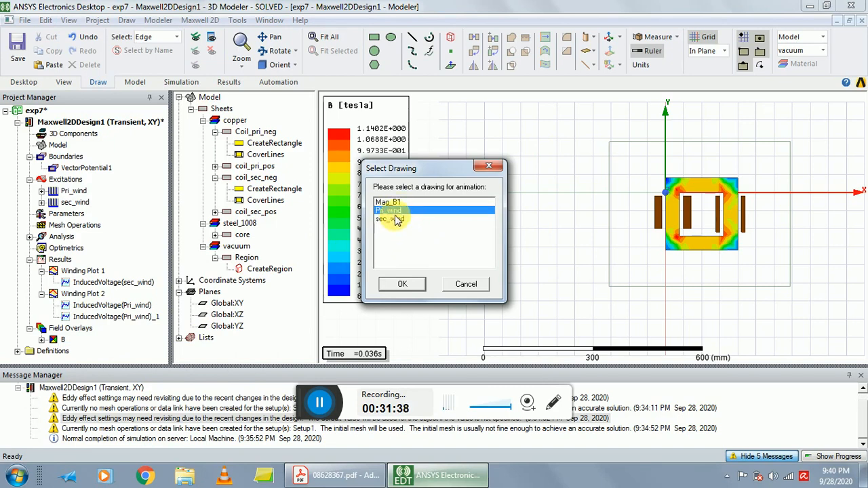
{"action": "left_click", "coordinate": [389, 202]}
{"action": "left_click", "coordinate": [405, 285]}
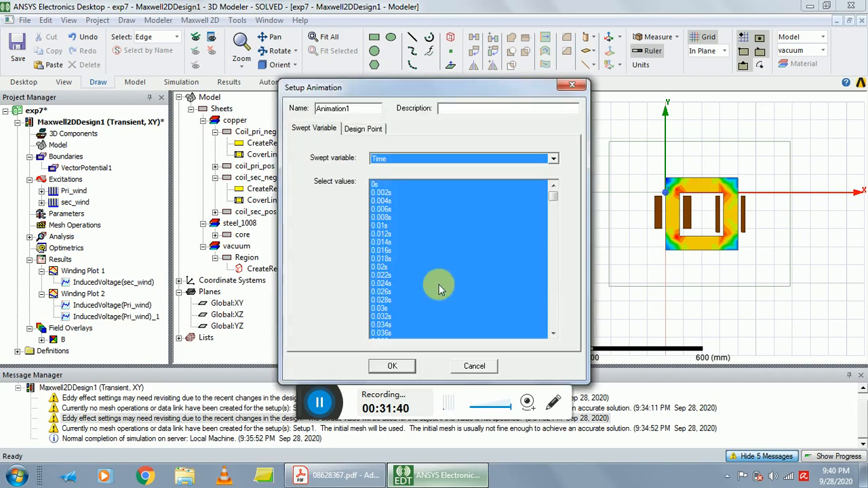
{"action": "left_click", "coordinate": [393, 367]}
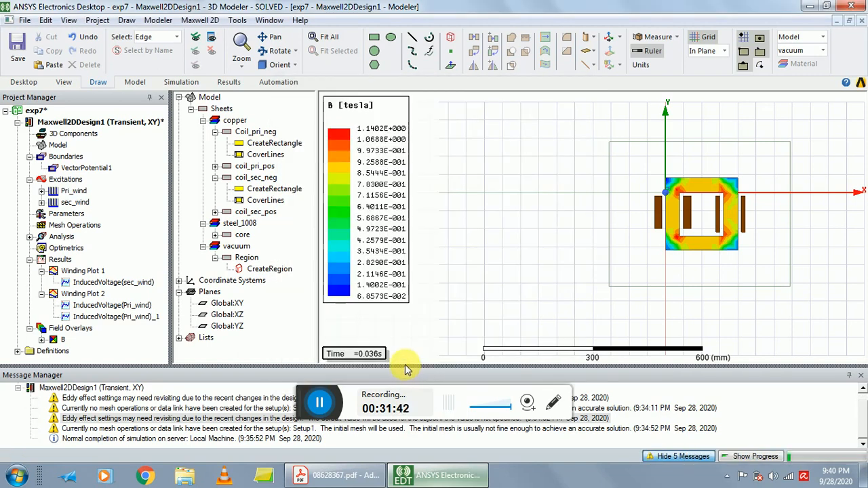